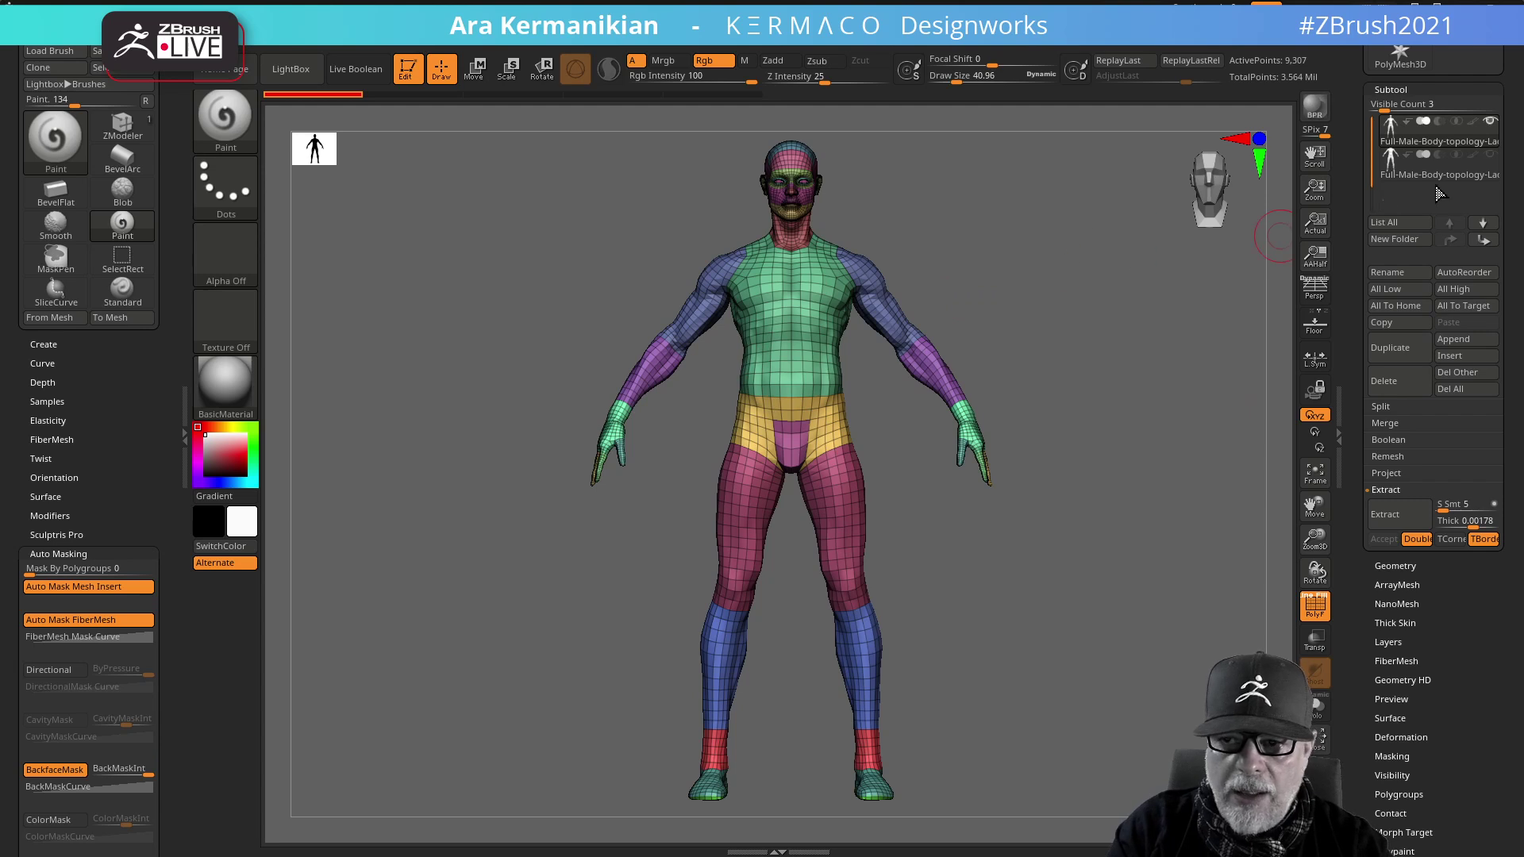
# - Switch to the headless body subtool and raise it to subdivision level 5
pyautogui.click(1449, 176)
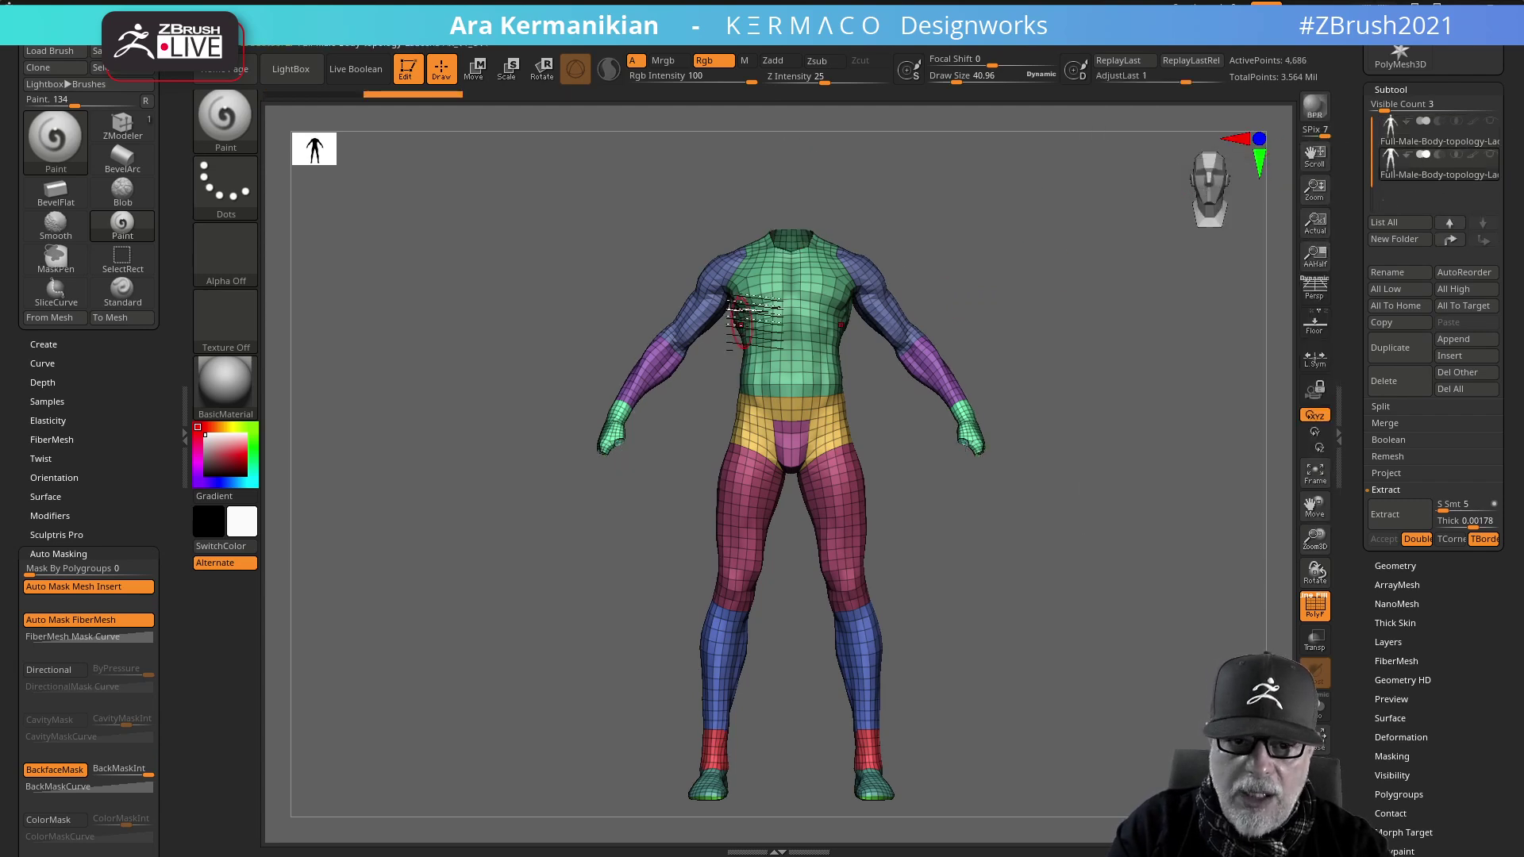
pyautogui.moveTo(588, 492); pyautogui.dragTo(1131, 383)
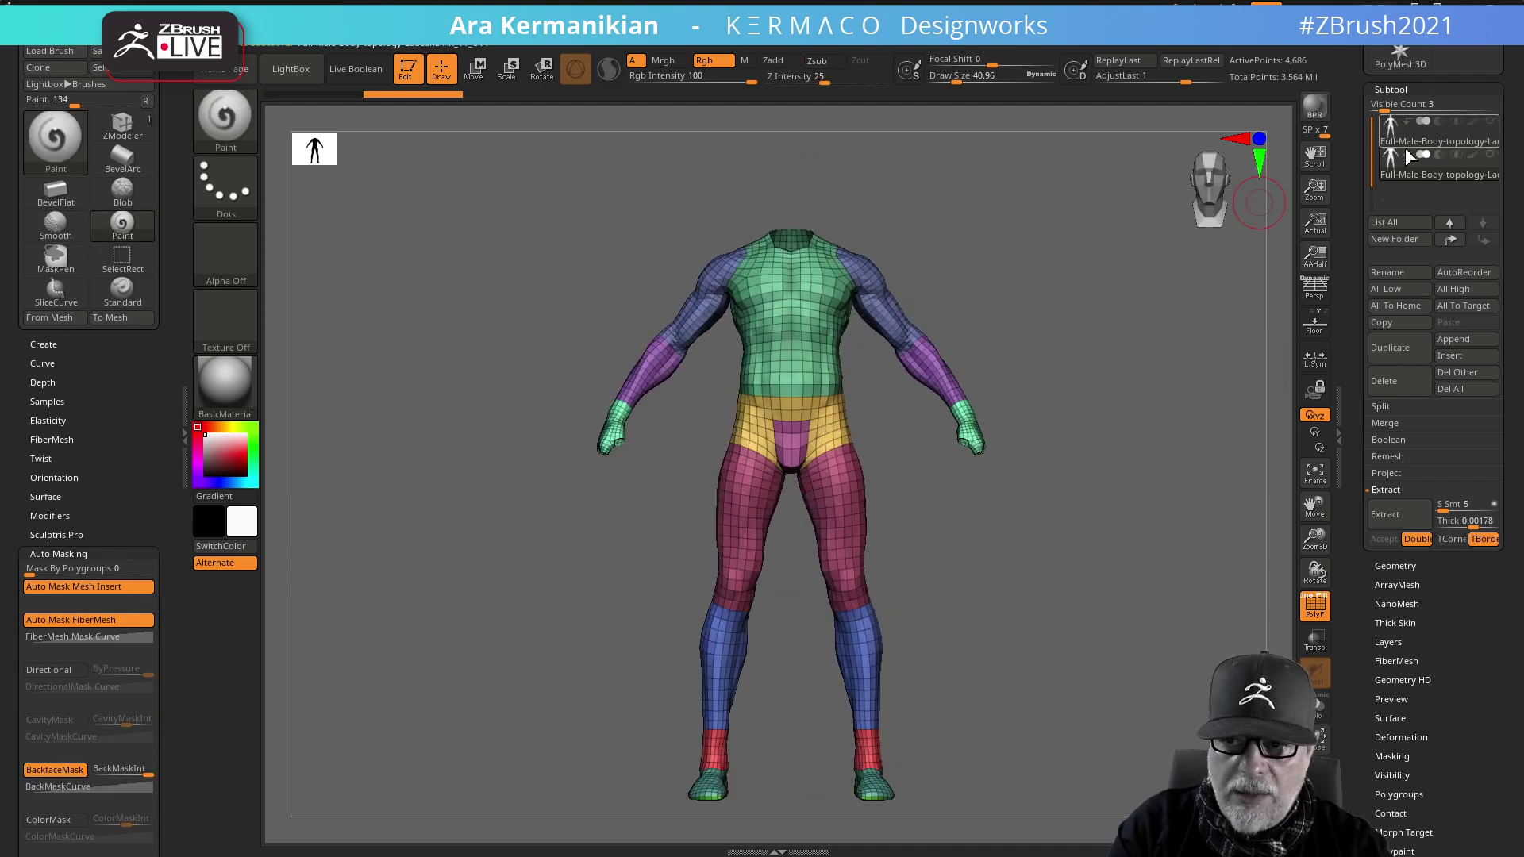
pyautogui.keyDown('alt'); pyautogui.moveTo(1169, 452); pyautogui.dragTo(1174, 435); pyautogui.keyUp('alt')
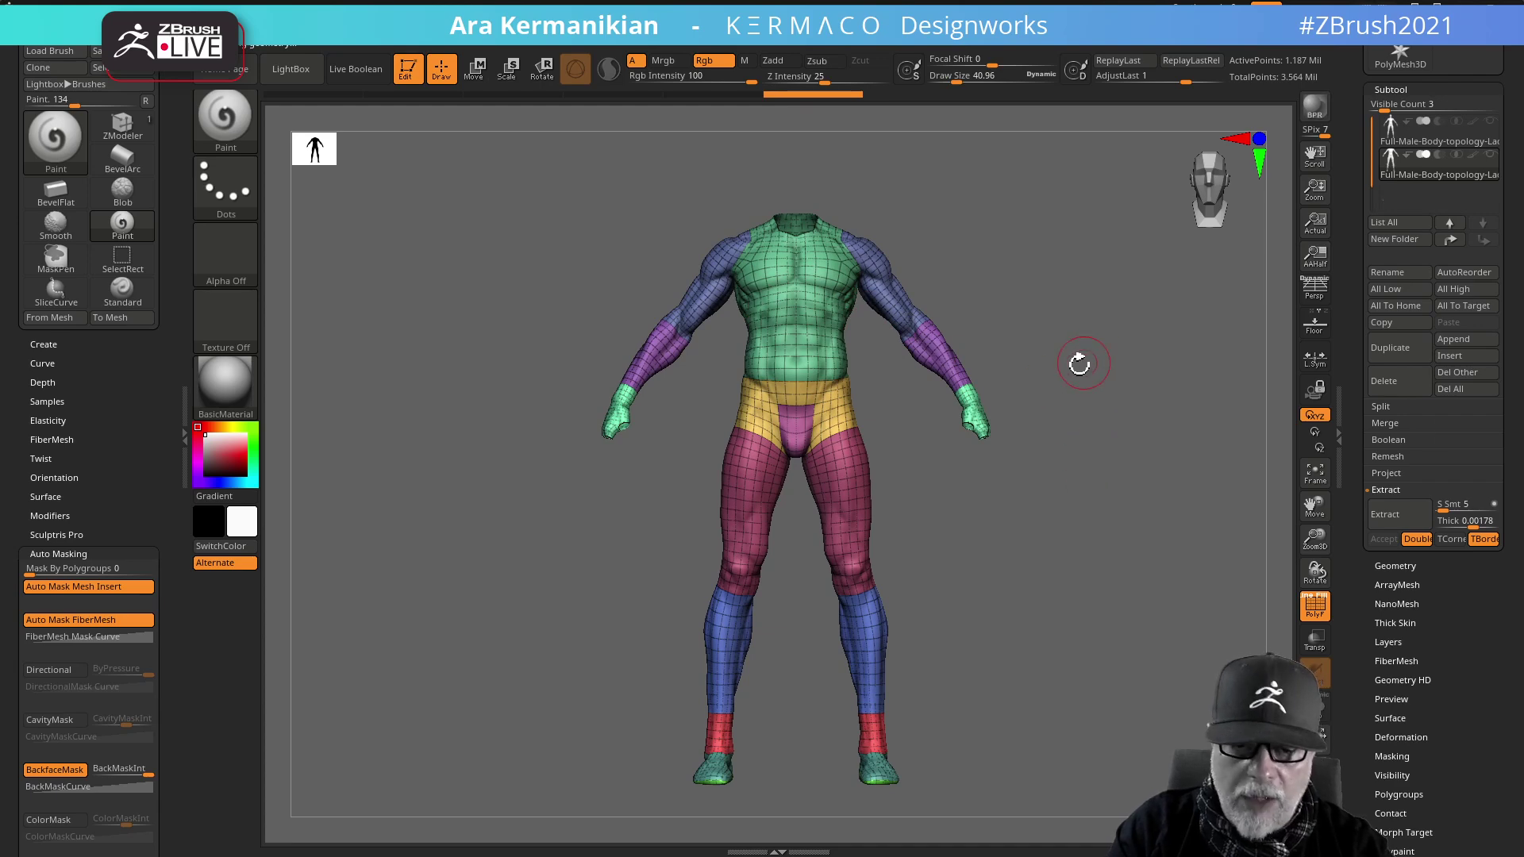
pyautogui.click(1403, 566)
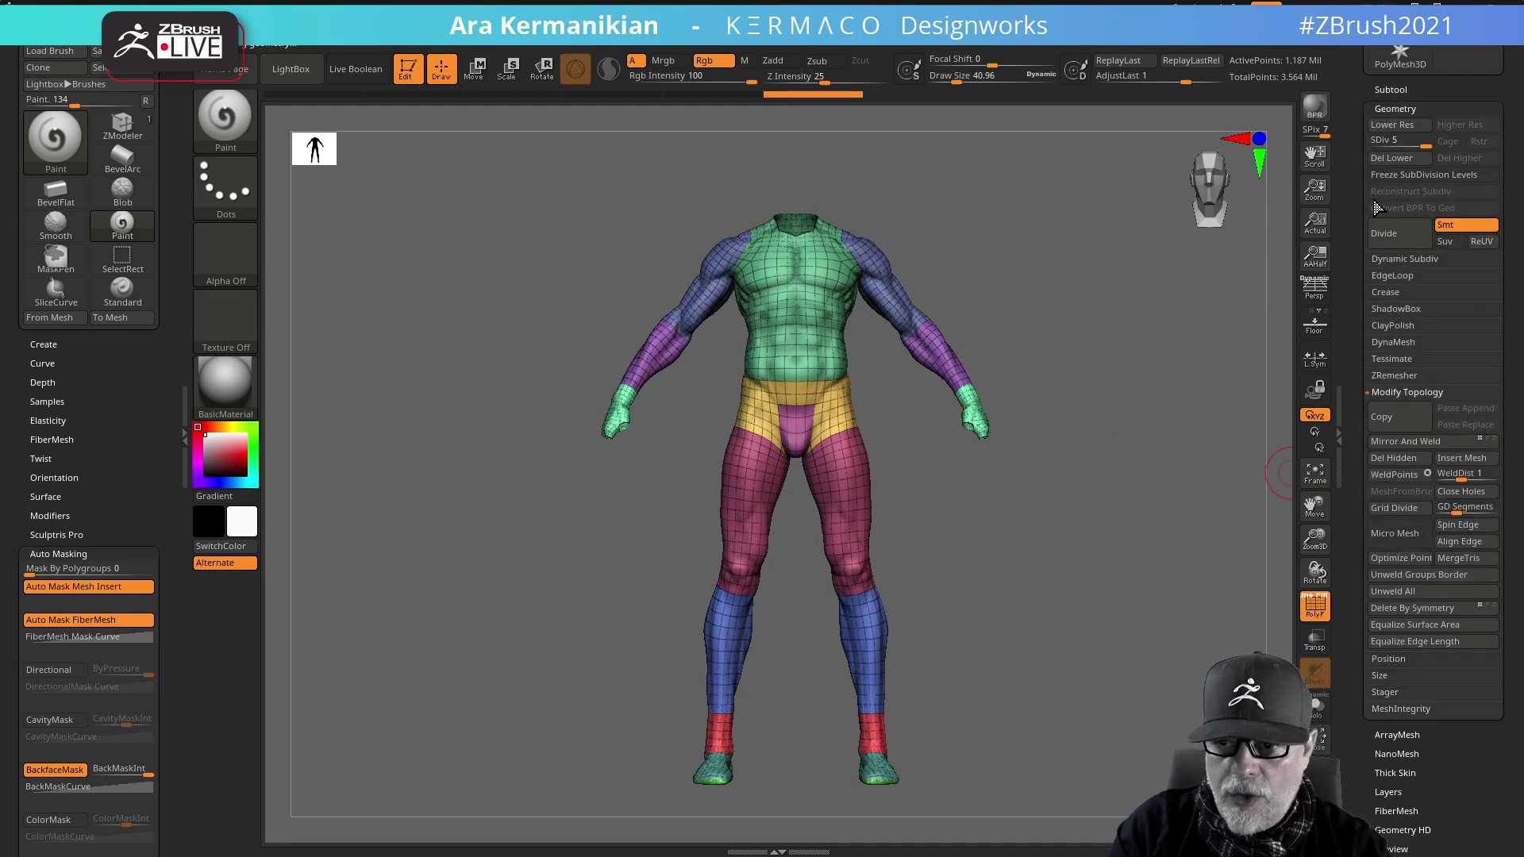
pyautogui.moveTo(1361, 154); pyautogui.dragTo(1347, 303)
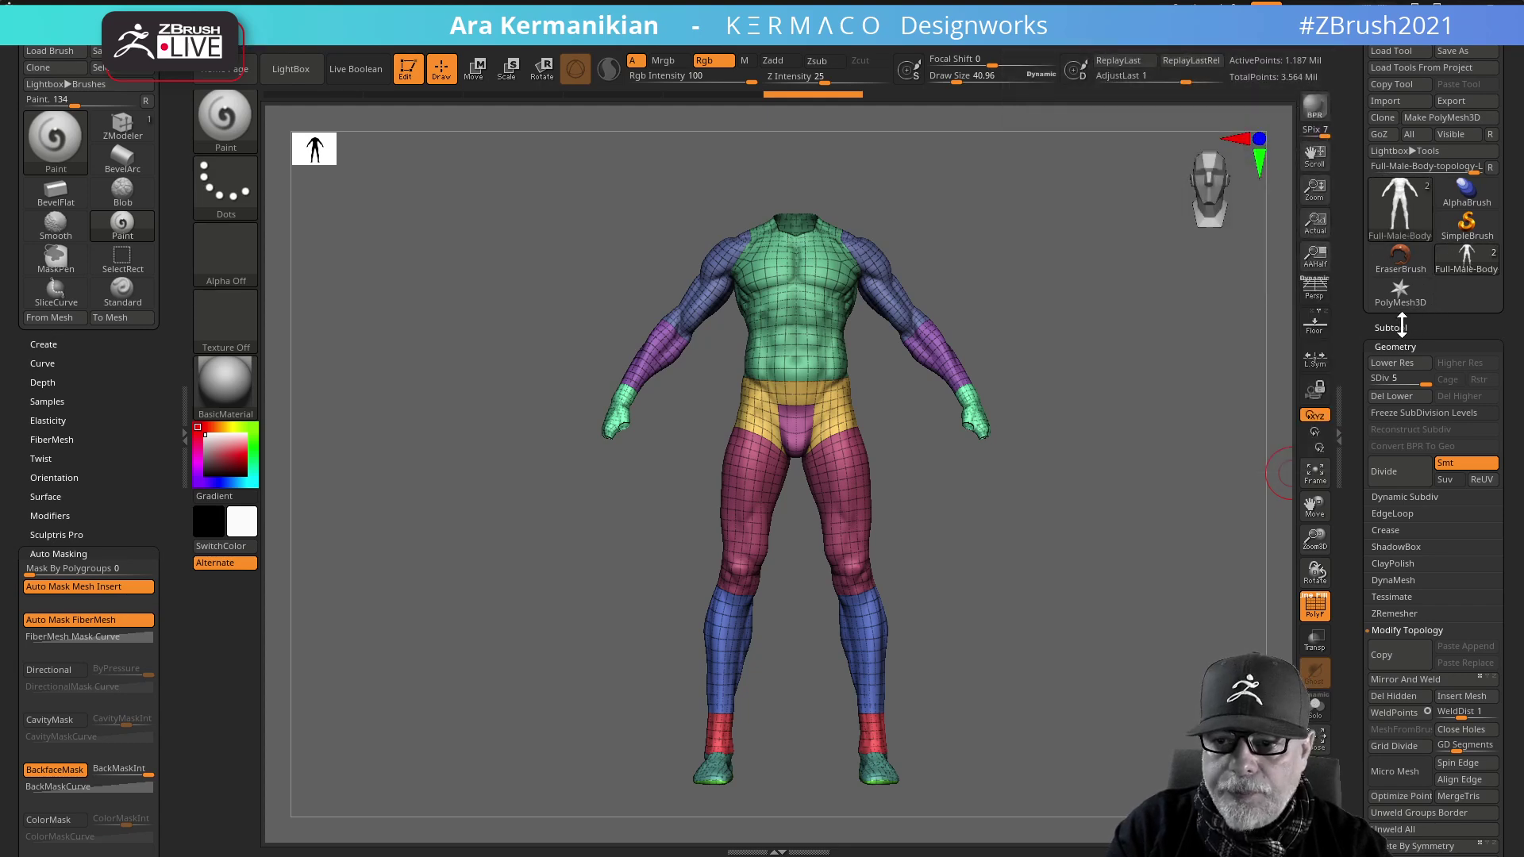
# - Show the full-body subtool with the head alongside the headless suit and turn off the polyframe display
pyautogui.click(1482, 328)
pyautogui.click(1492, 289)
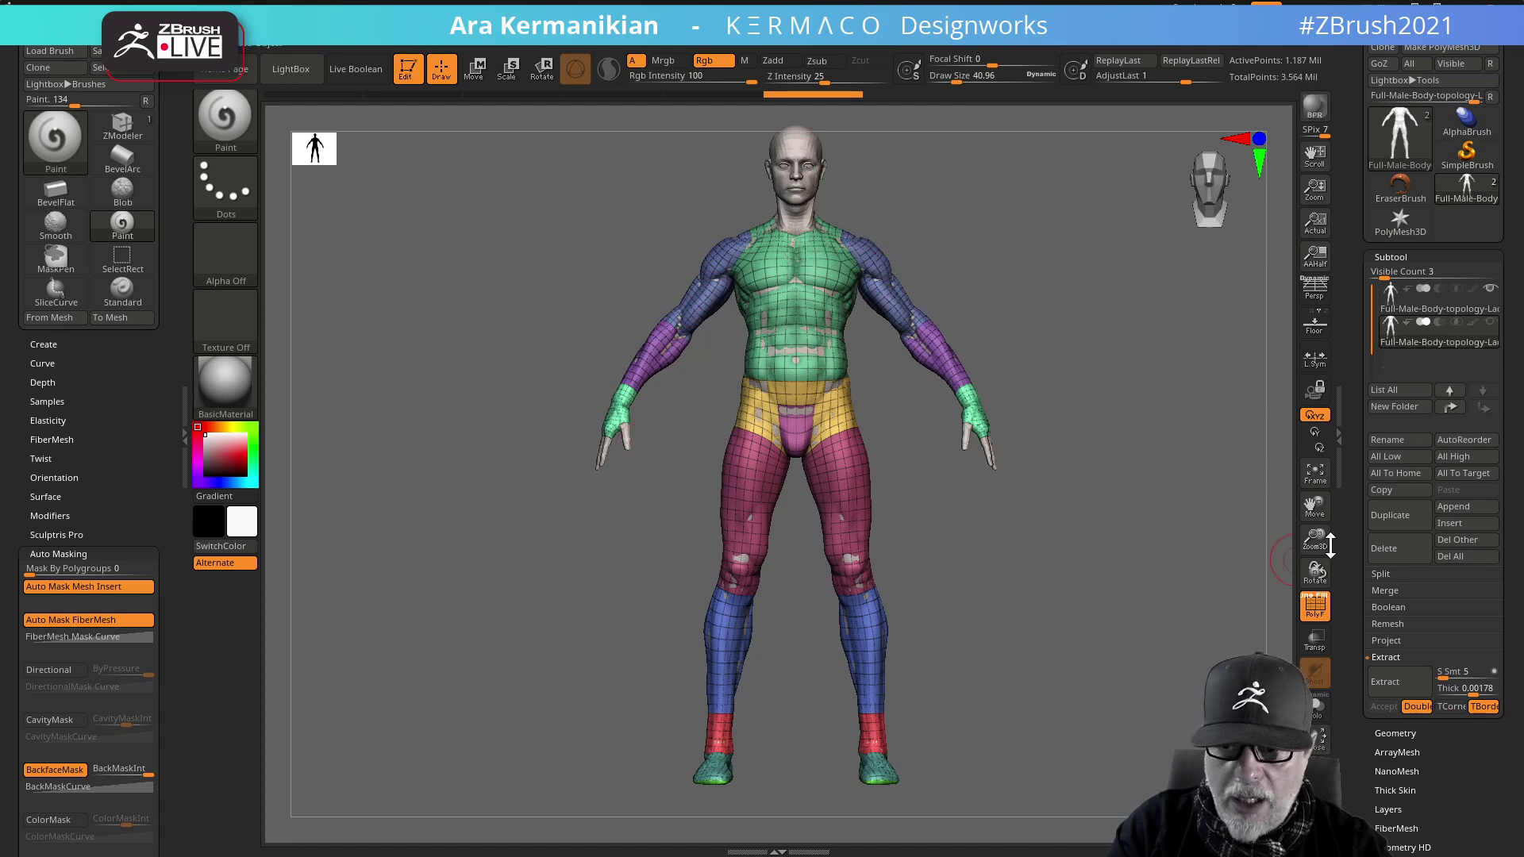
pyautogui.click(1315, 615)
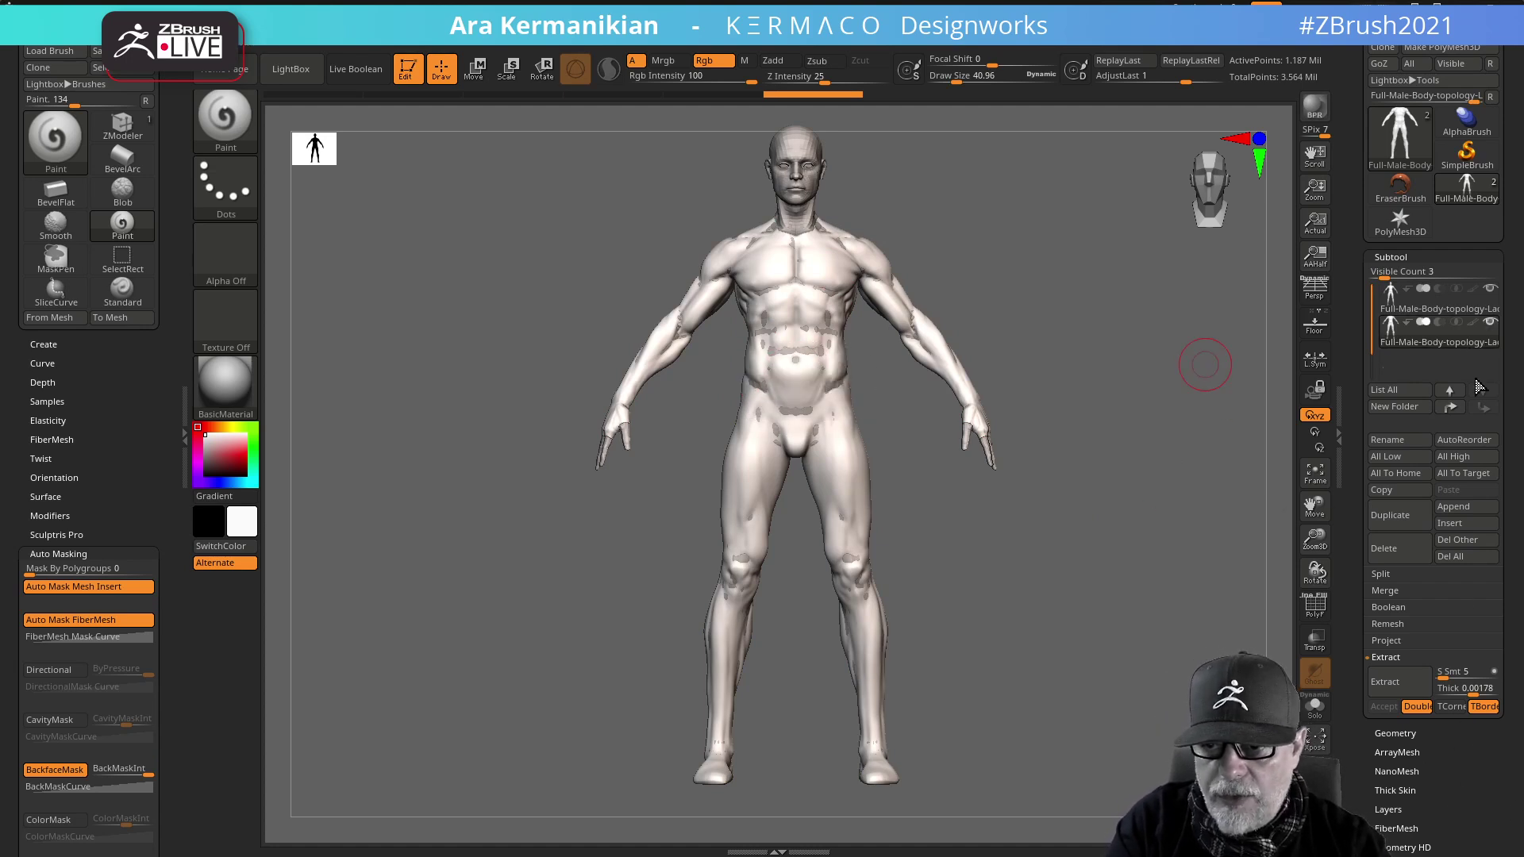
# - Inflate the headless suit mesh slightly with the Inflate deformation so it covers the body underneath
pyautogui.moveTo(1466, 825); pyautogui.dragTo(1464, 690)
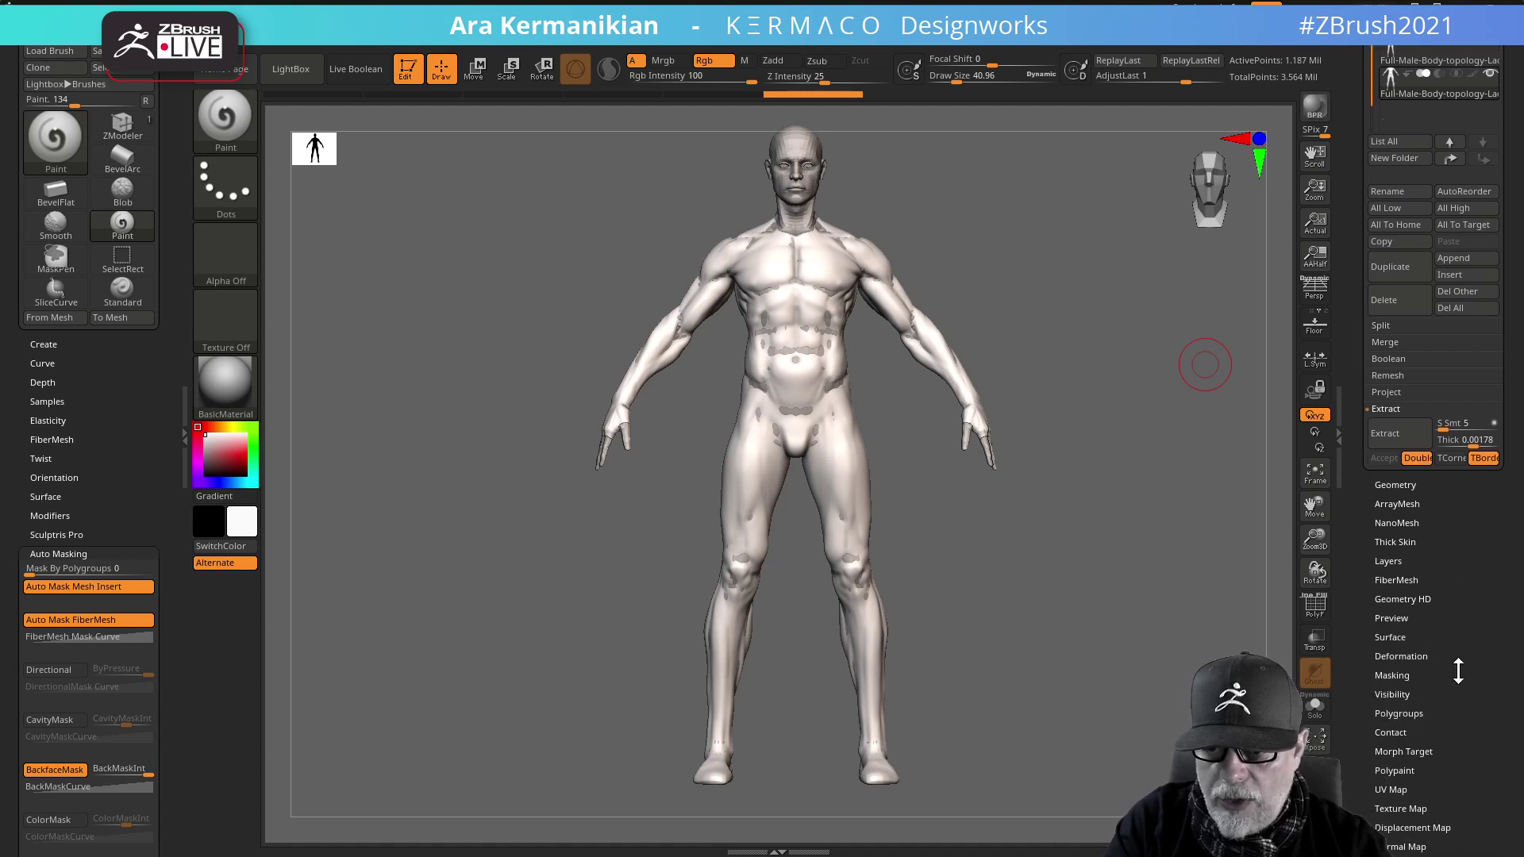
pyautogui.click(1404, 657)
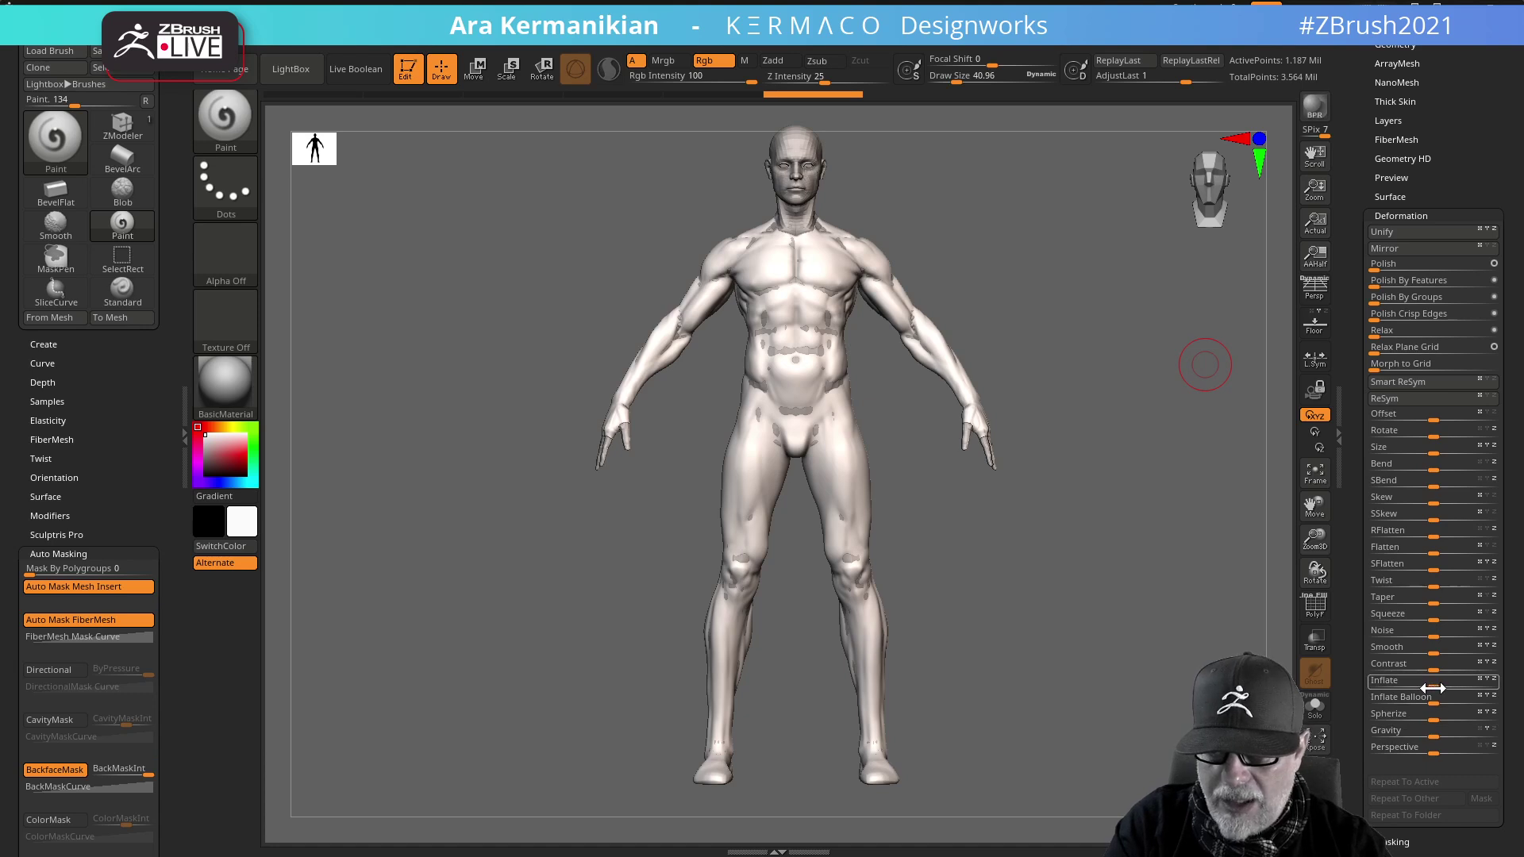
pyautogui.moveTo(1431, 686); pyautogui.dragTo(1433, 688)
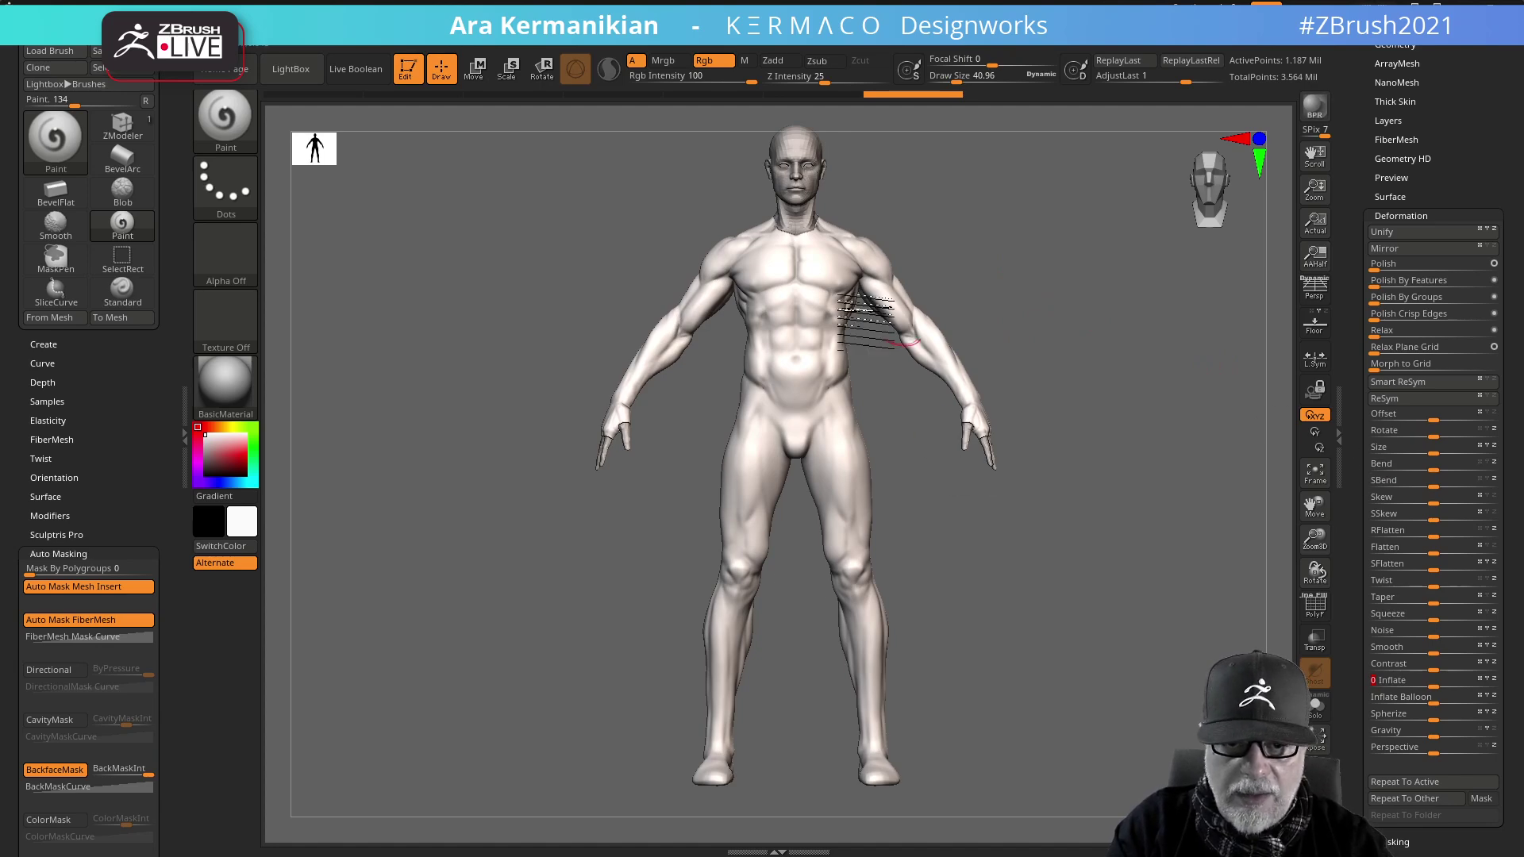
# - Store a morph target for the inflated suit and mark its current undo history state as the reference point
pyautogui.scroll(-7, 1358, 501)
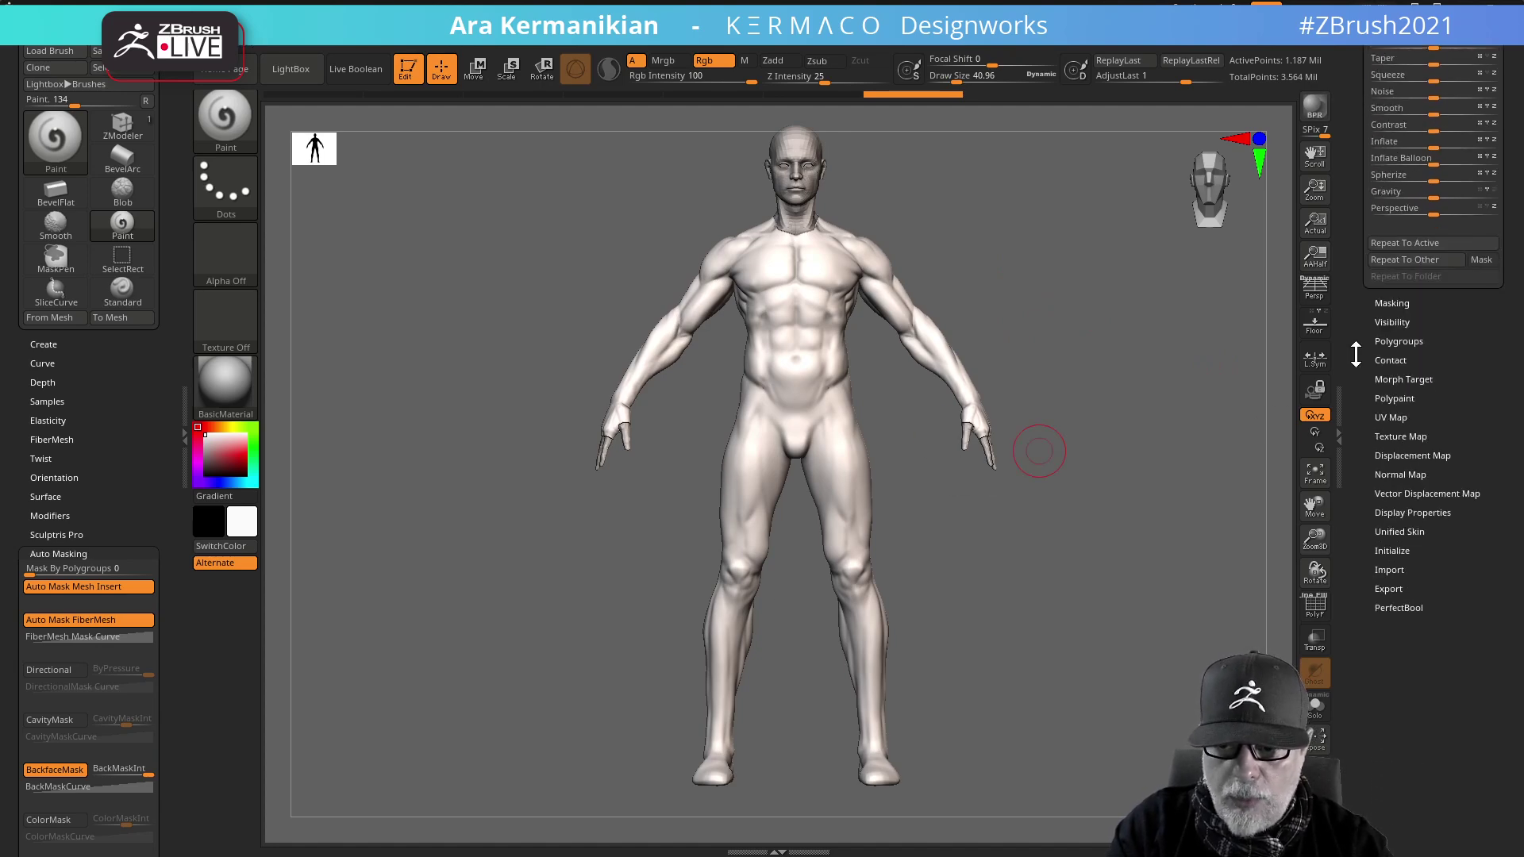
pyautogui.click(1405, 379)
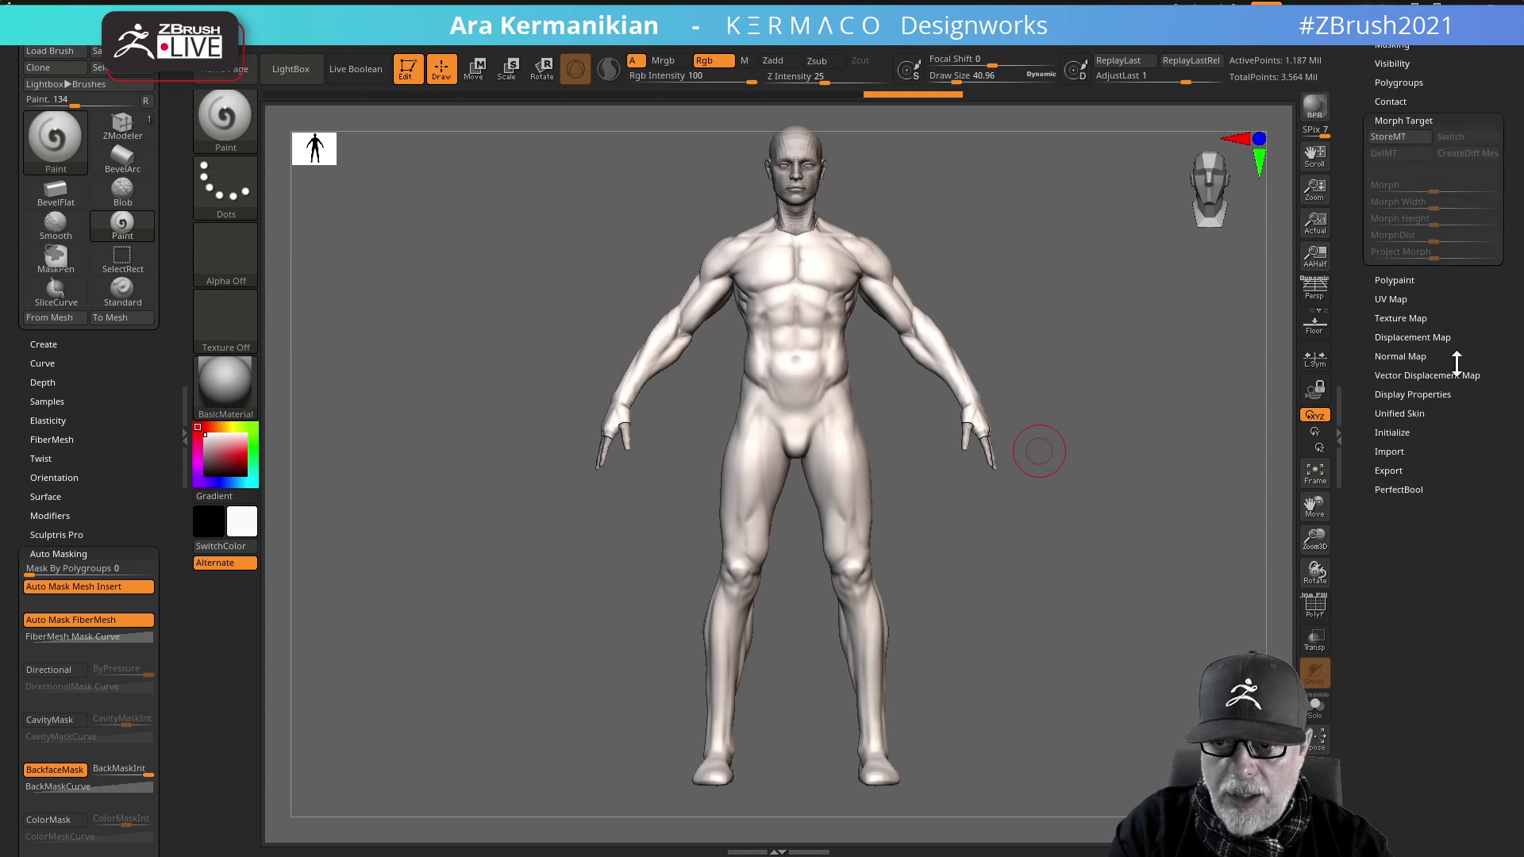
pyautogui.click(1395, 138)
pyautogui.moveTo(774, 250); pyautogui.dragTo(760, 263)
pyautogui.hotkey('ctrl', 'z')
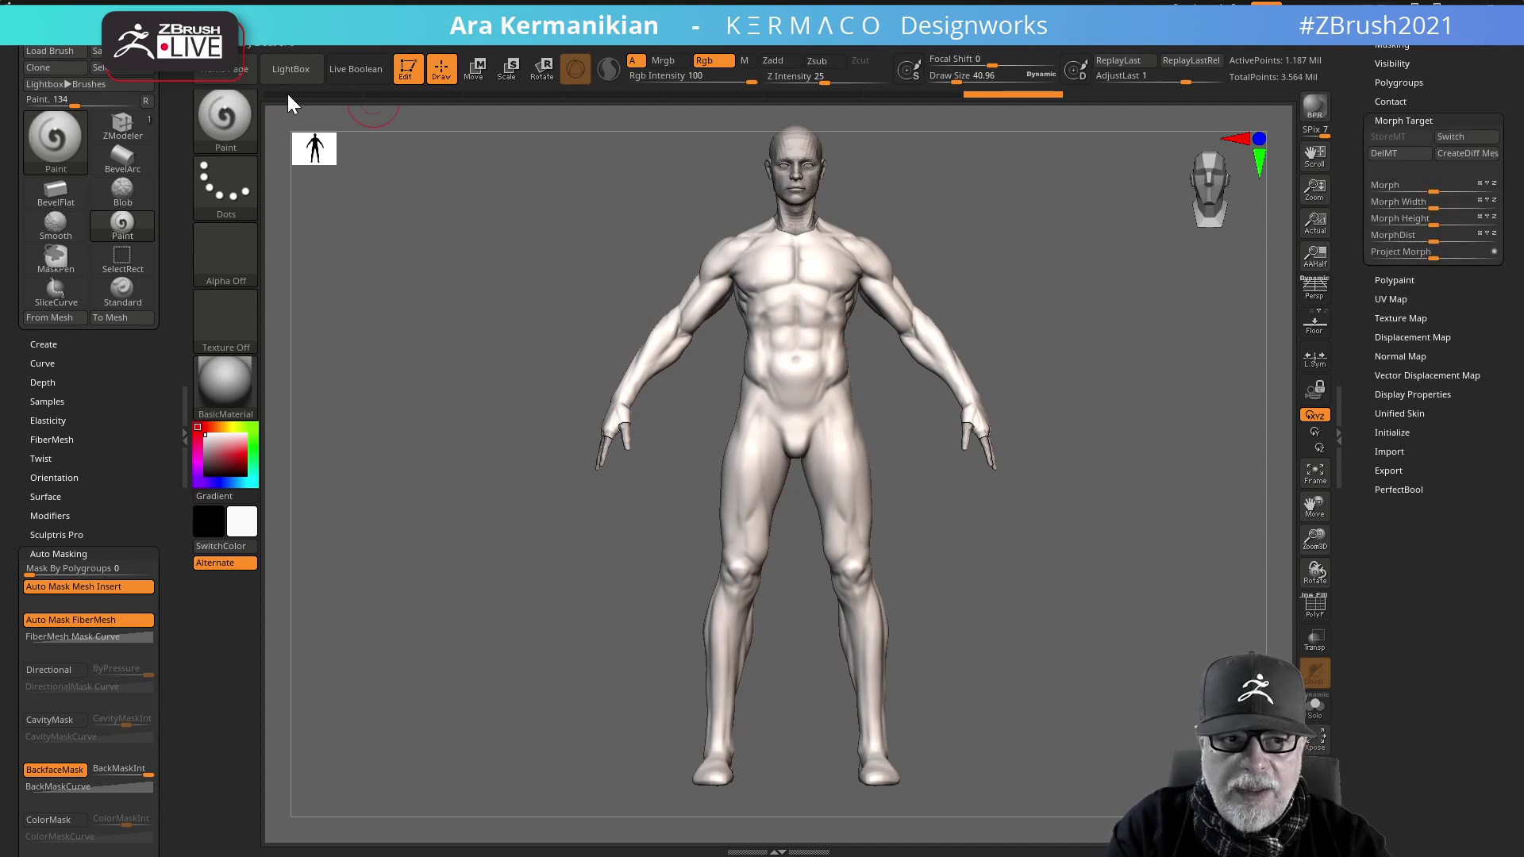
pyautogui.keyDown('ctrl'); pyautogui.click(1030, 93); pyautogui.keyUp('ctrl')
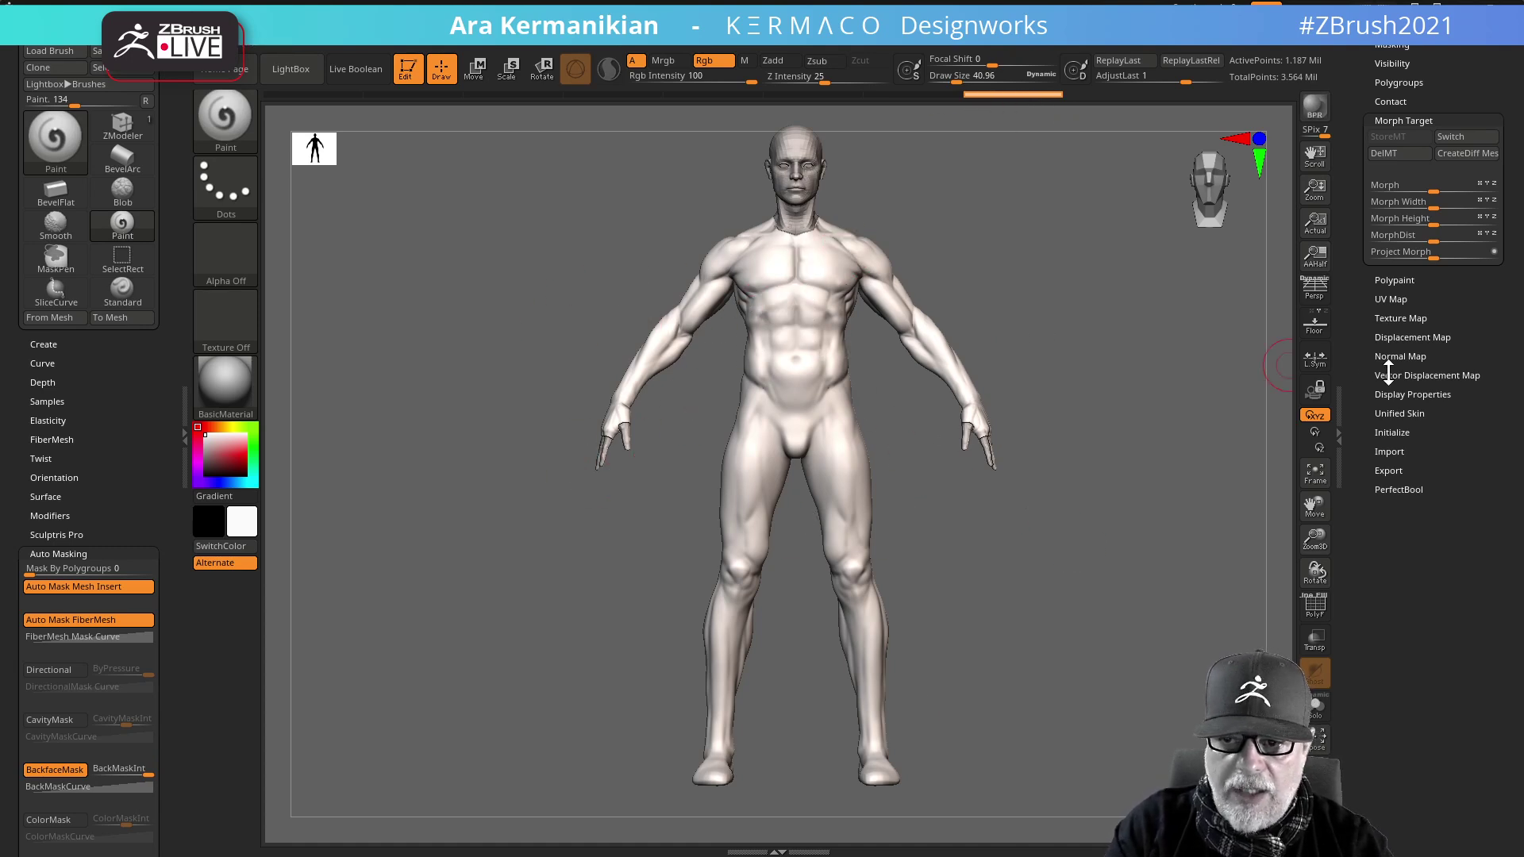
# - Set the Paint brush's stroke type to DragRect
pyautogui.moveTo(1349, 338); pyautogui.dragTo(1356, 498)
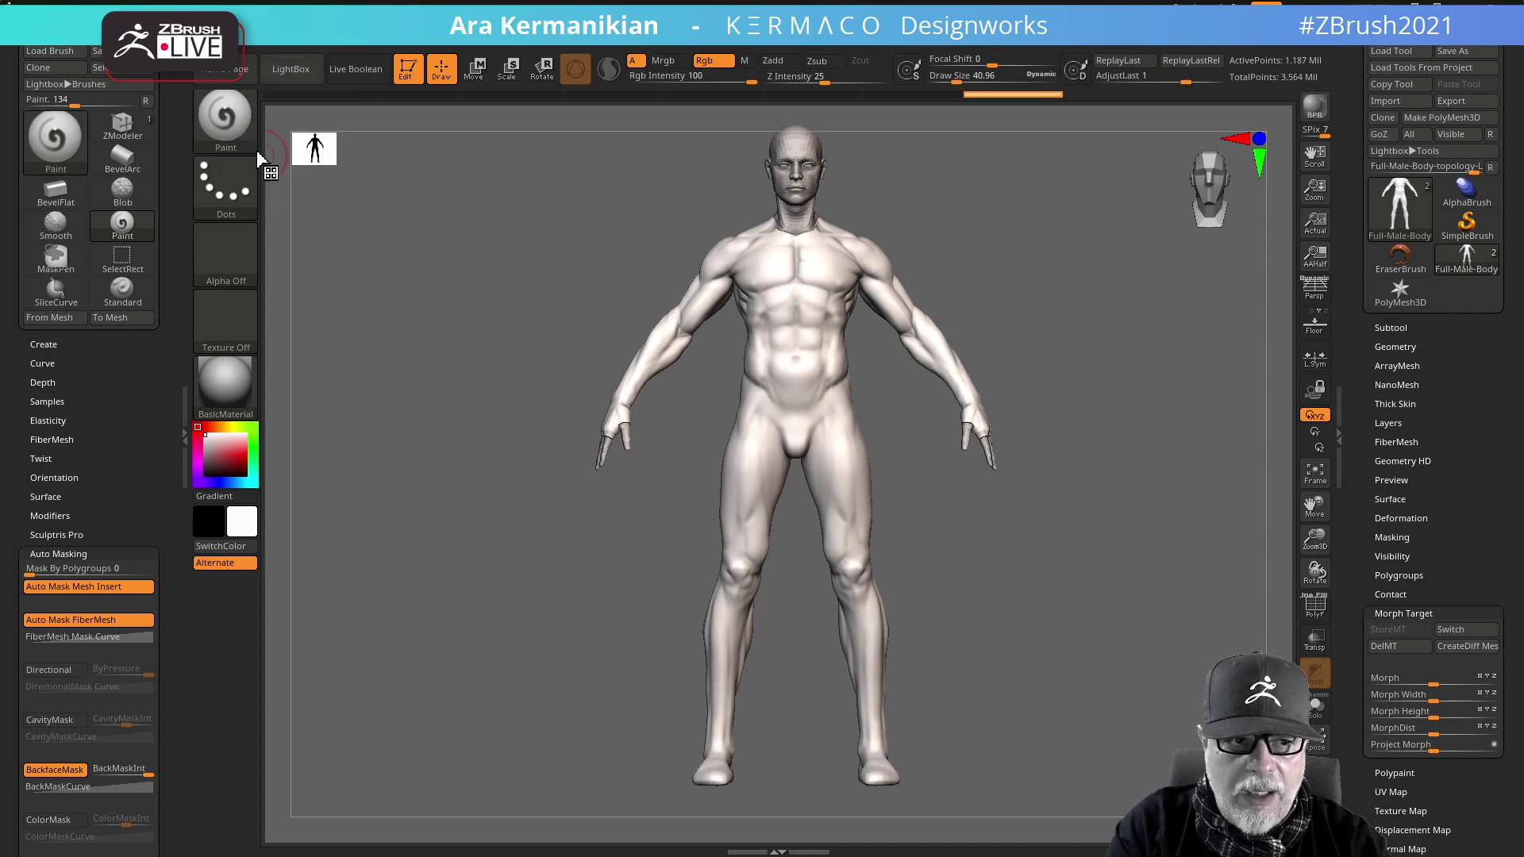
pyautogui.click(236, 181)
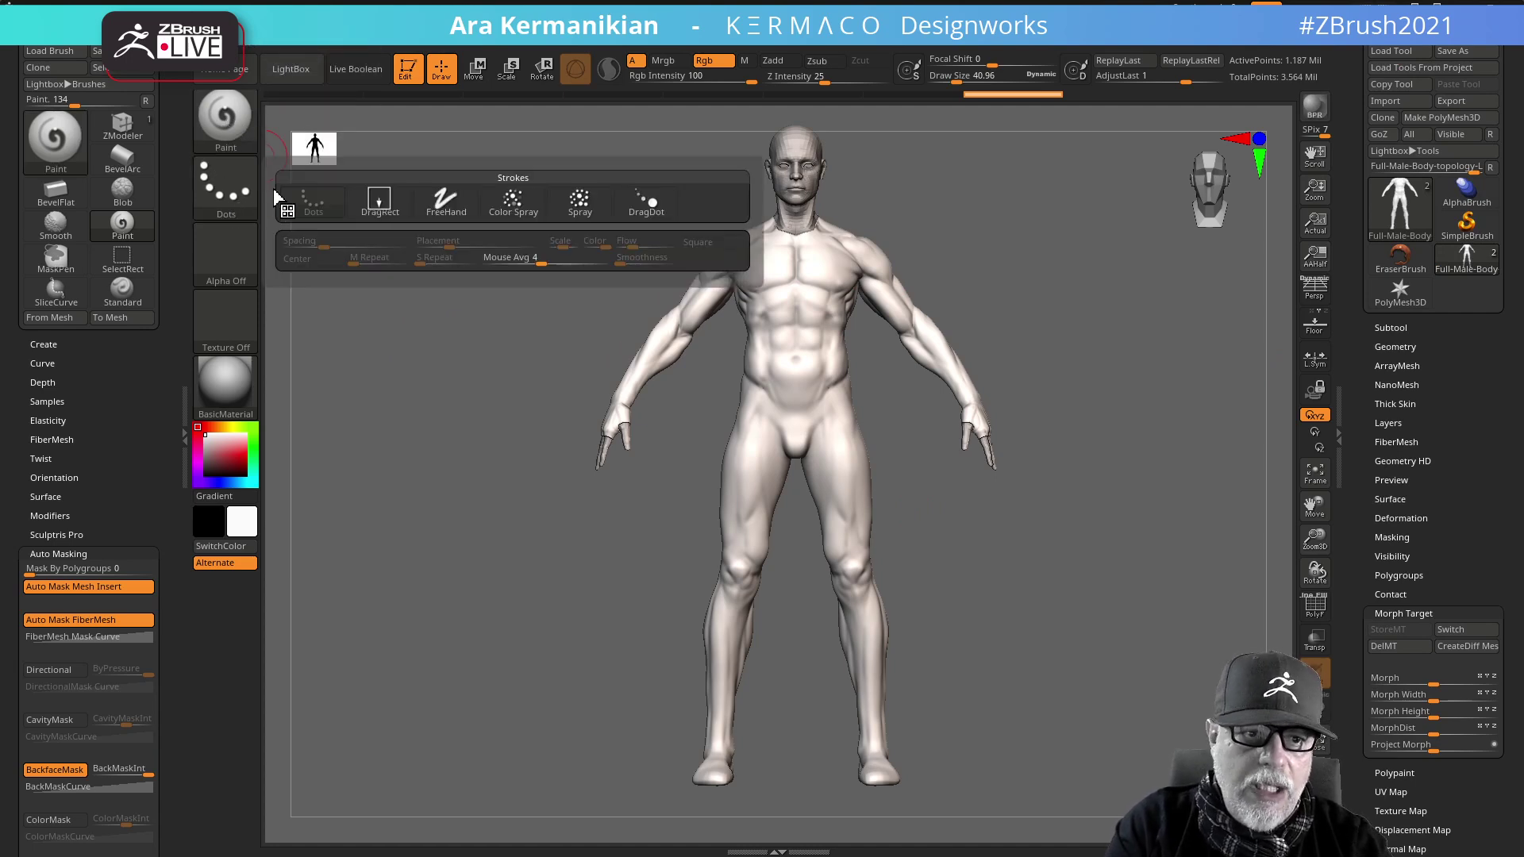
pyautogui.click(377, 203)
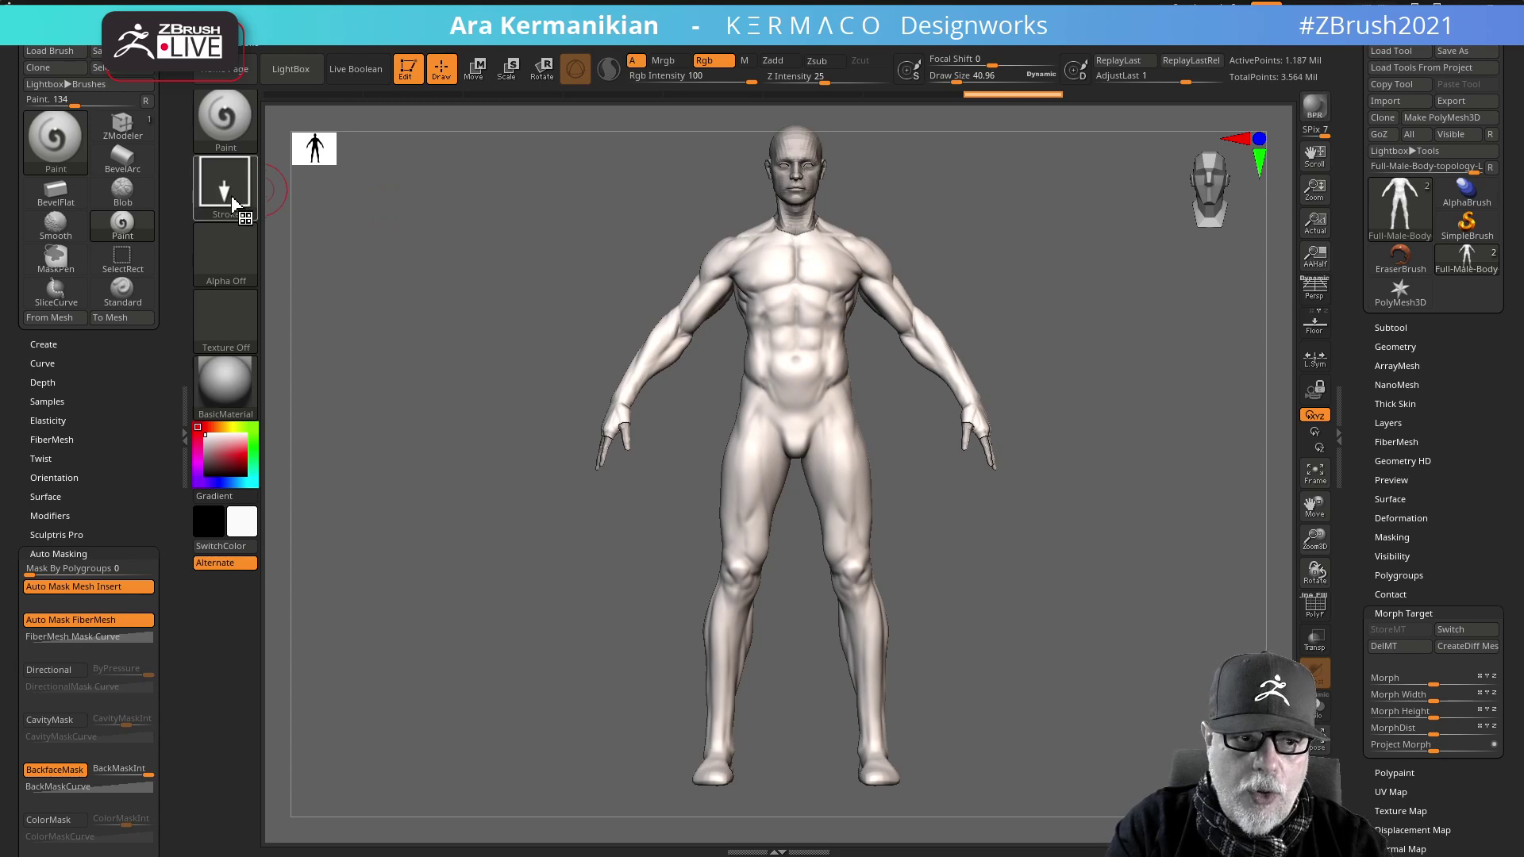
# - Browse the texture library and load the grey angular camouflage texture into the Paint brush
pyautogui.click(248, 325)
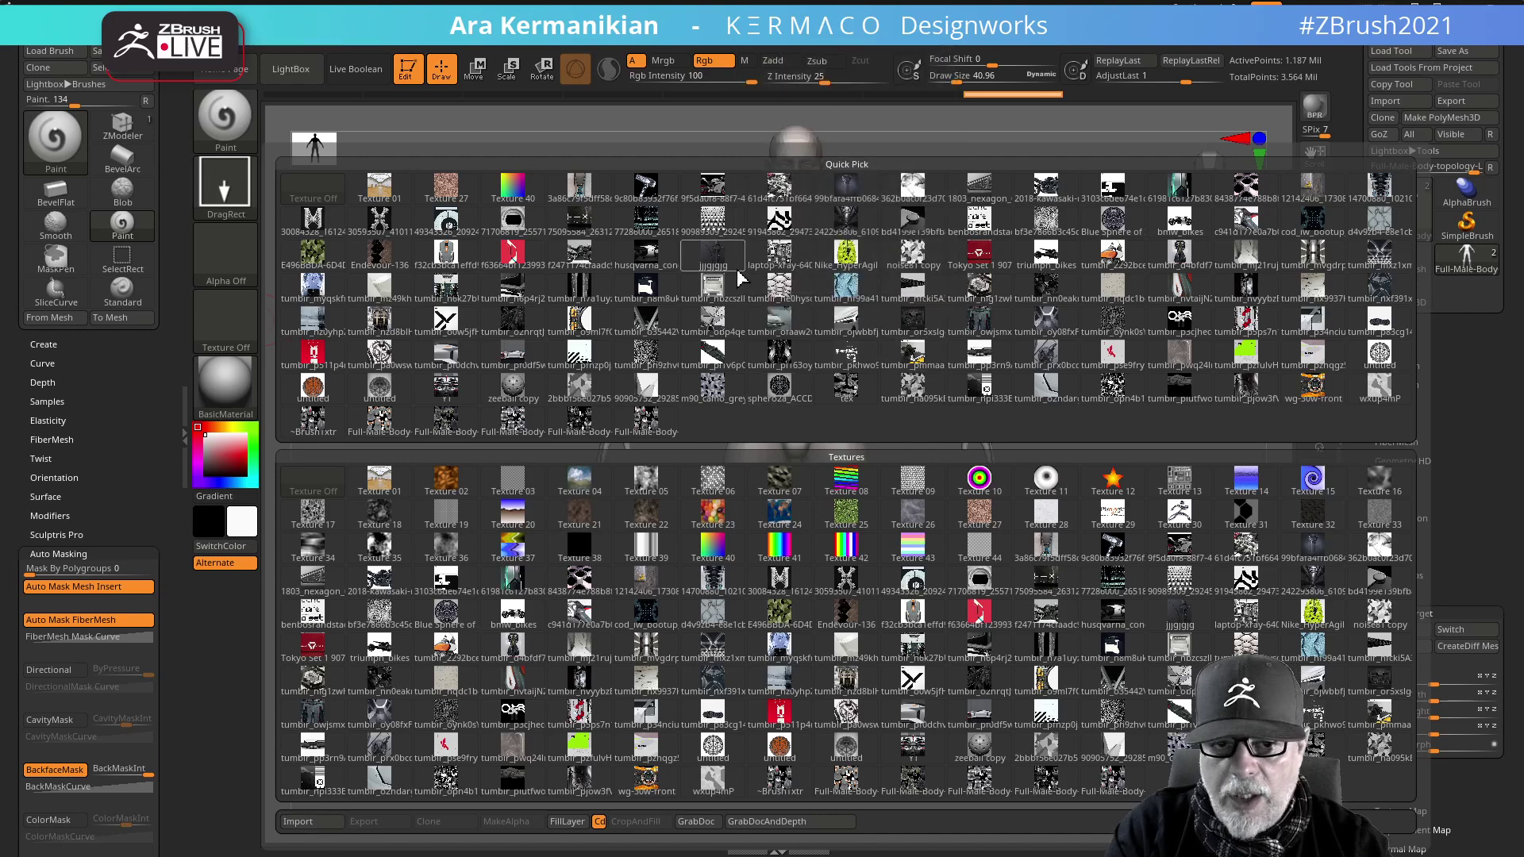
pyautogui.moveTo(653, 259)
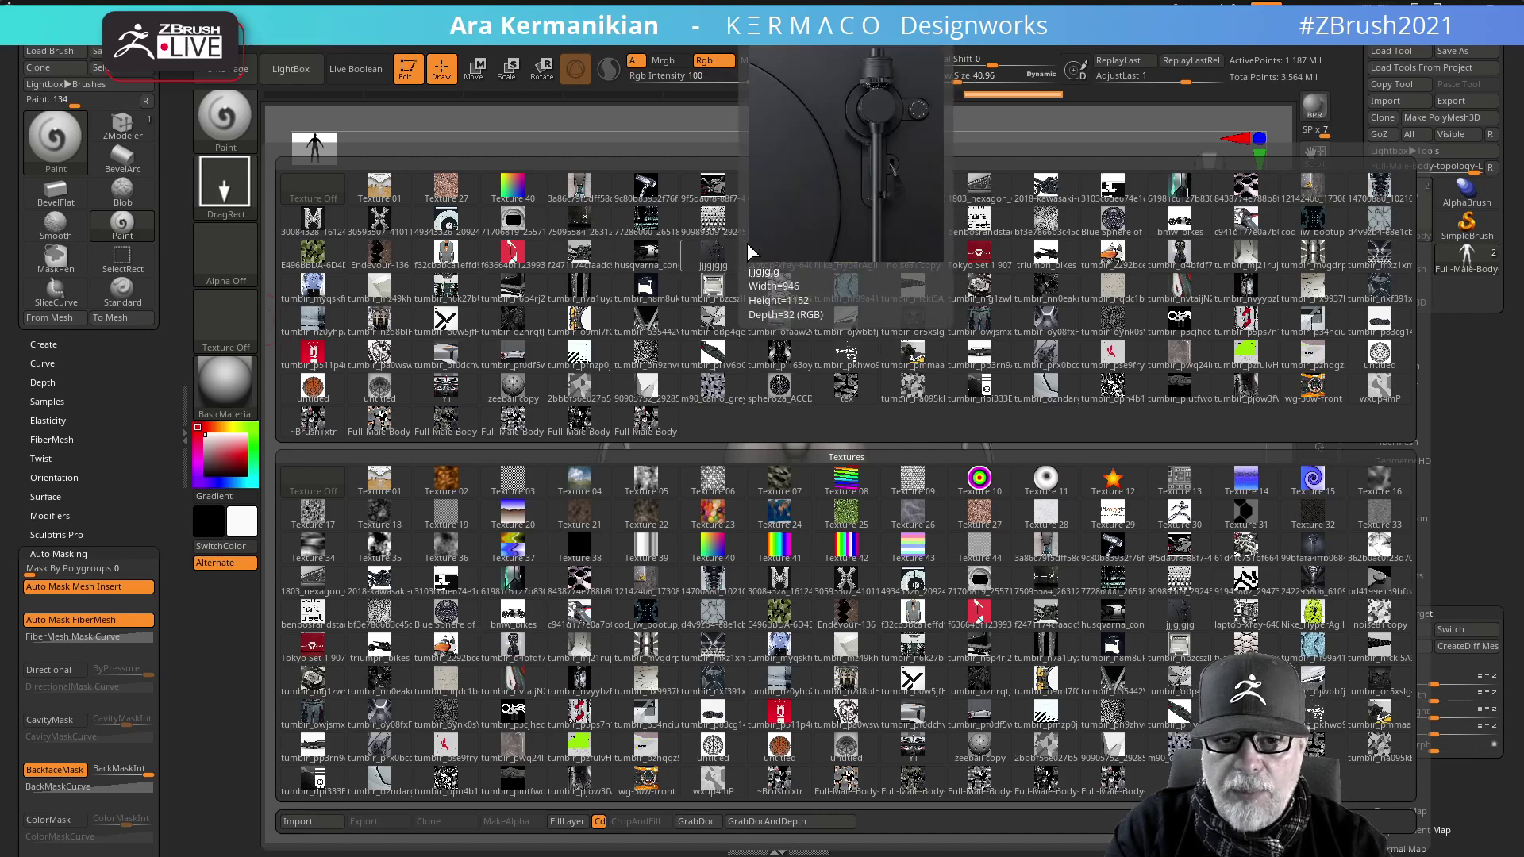
pyautogui.moveTo(778, 262)
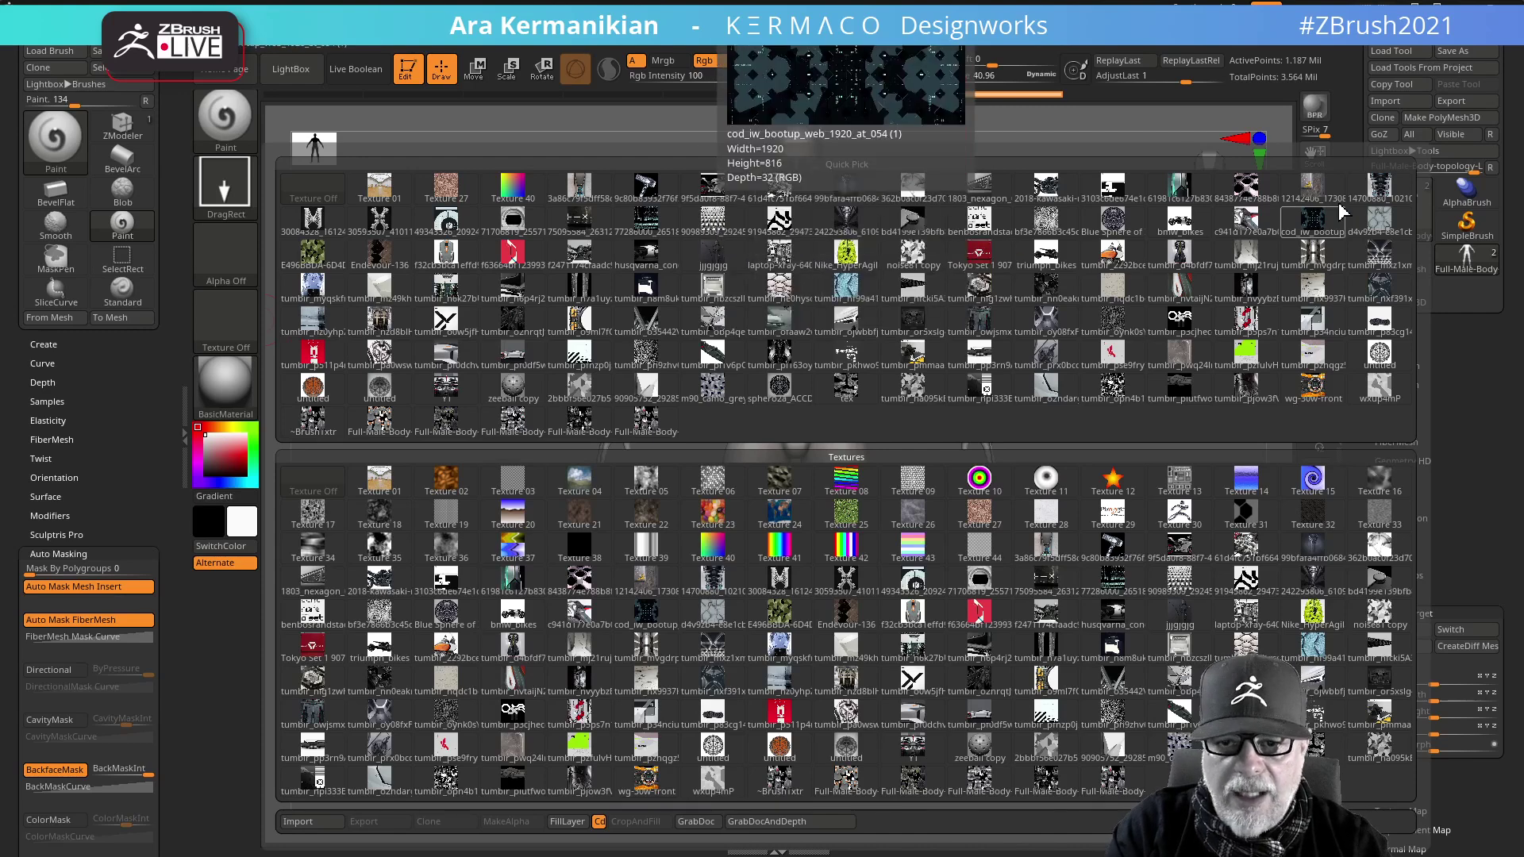
pyautogui.moveTo(1140, 251)
pyautogui.moveTo(1199, 253)
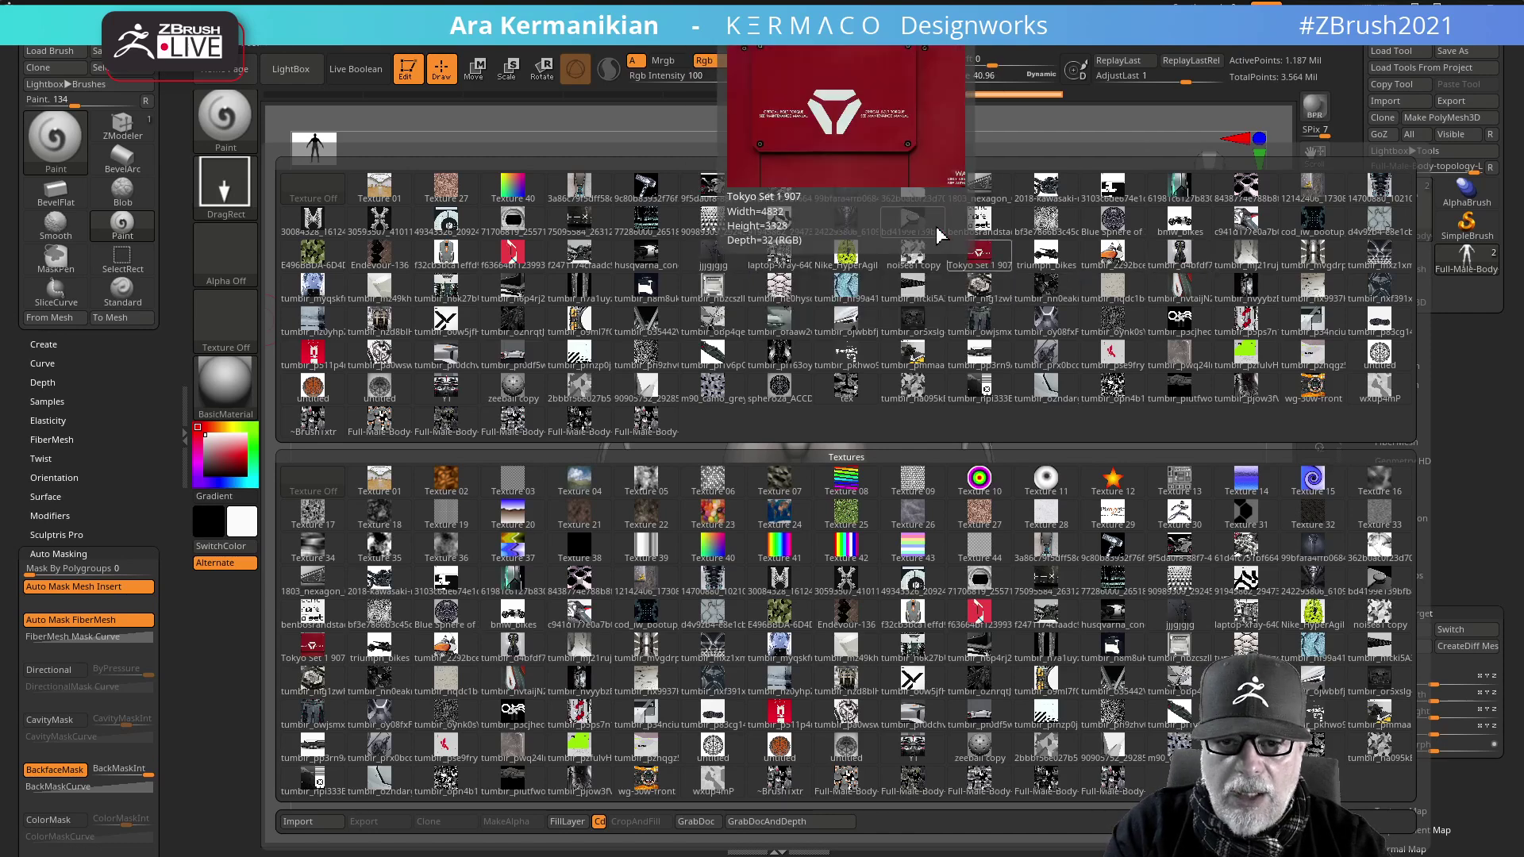
pyautogui.moveTo(987, 239)
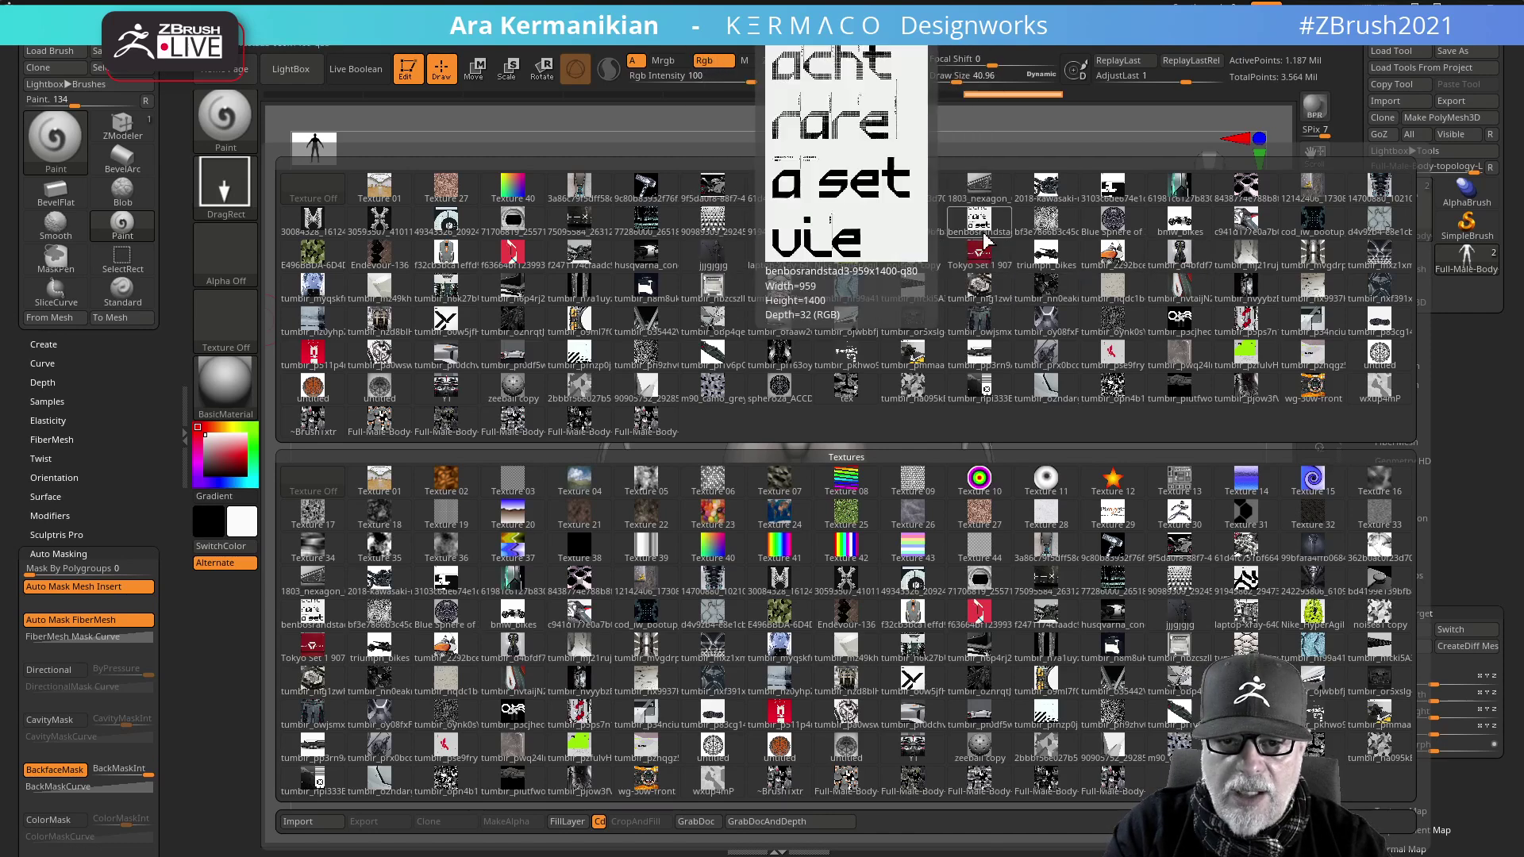
pyautogui.click(913, 387)
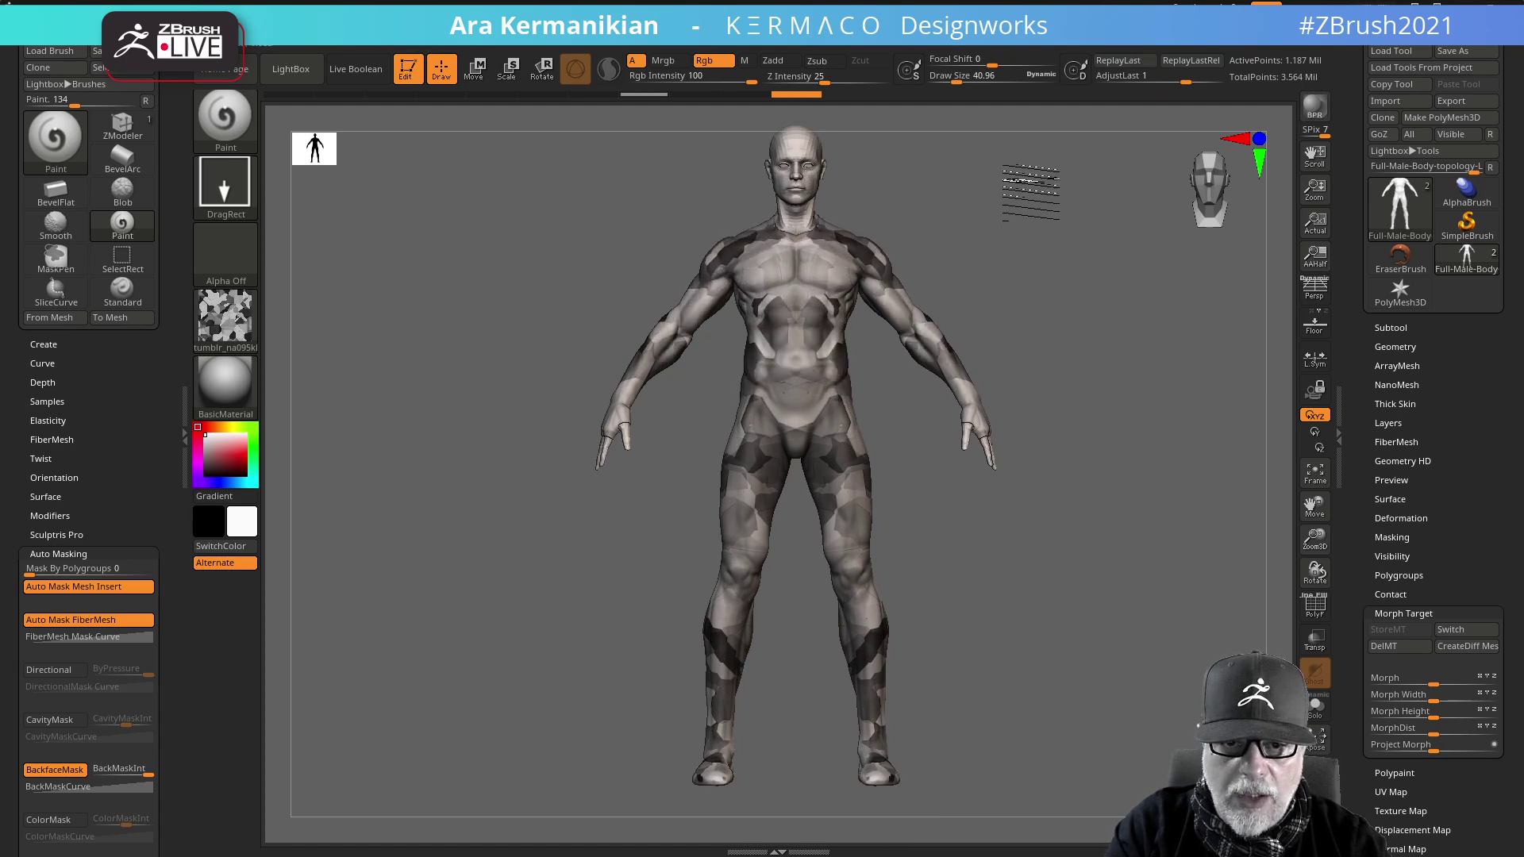
# - Paint the grey camouflage pattern over the back, arms and lower legs of the suit
pyautogui.moveTo(1128, 322); pyautogui.dragTo(984, 359)
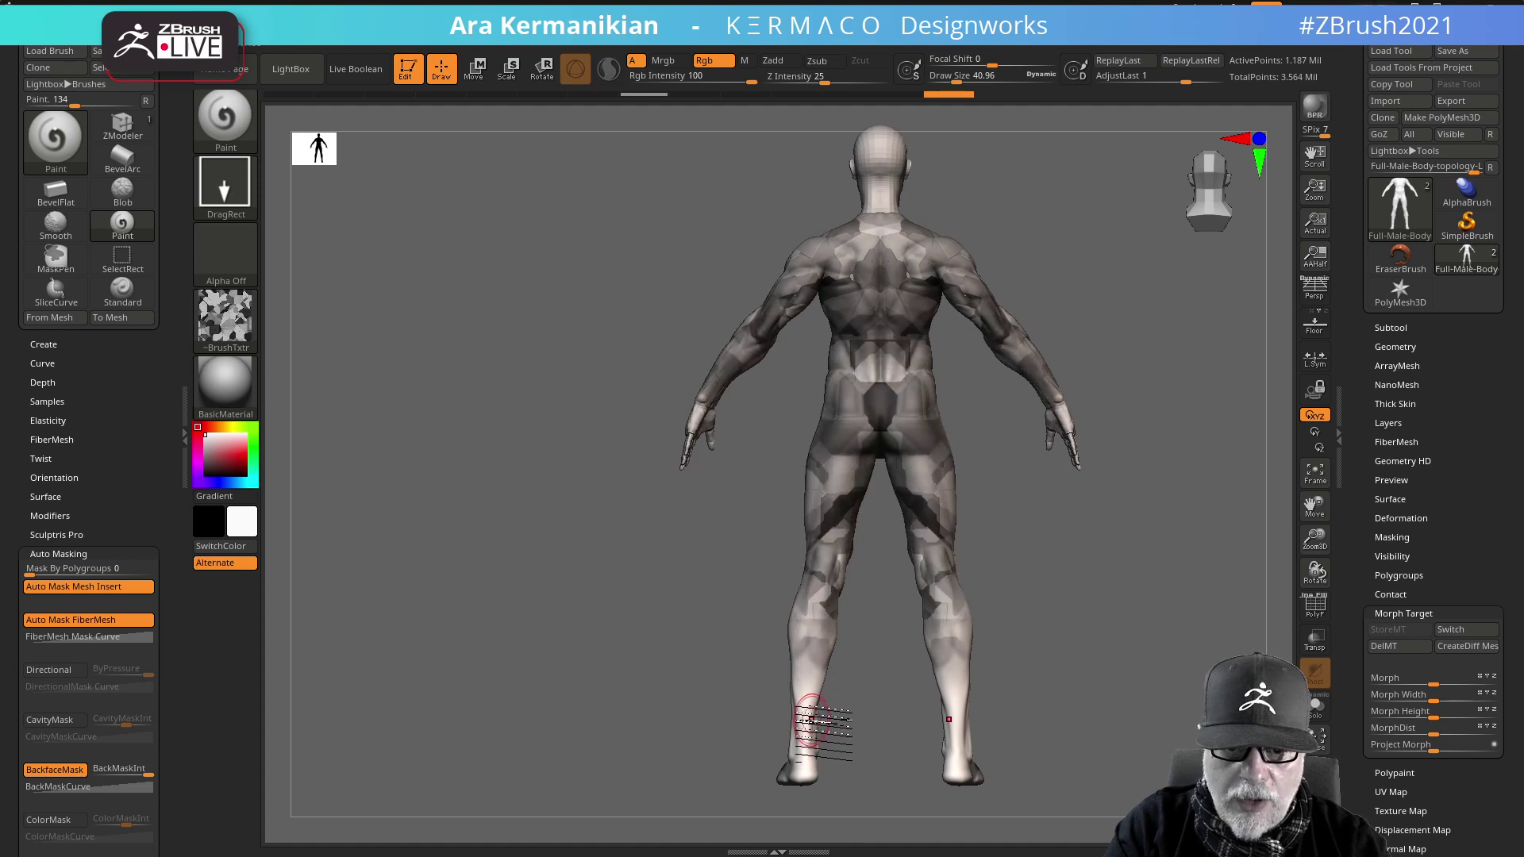
pyautogui.moveTo(1092, 293)
pyautogui.mouseDown()
pyautogui.moveTo(1061, 436)
pyautogui.moveTo(892, 473)
pyautogui.moveTo(972, 504)
pyautogui.moveTo(1188, 341)
pyautogui.moveTo(1207, 465)
pyautogui.mouseUp()
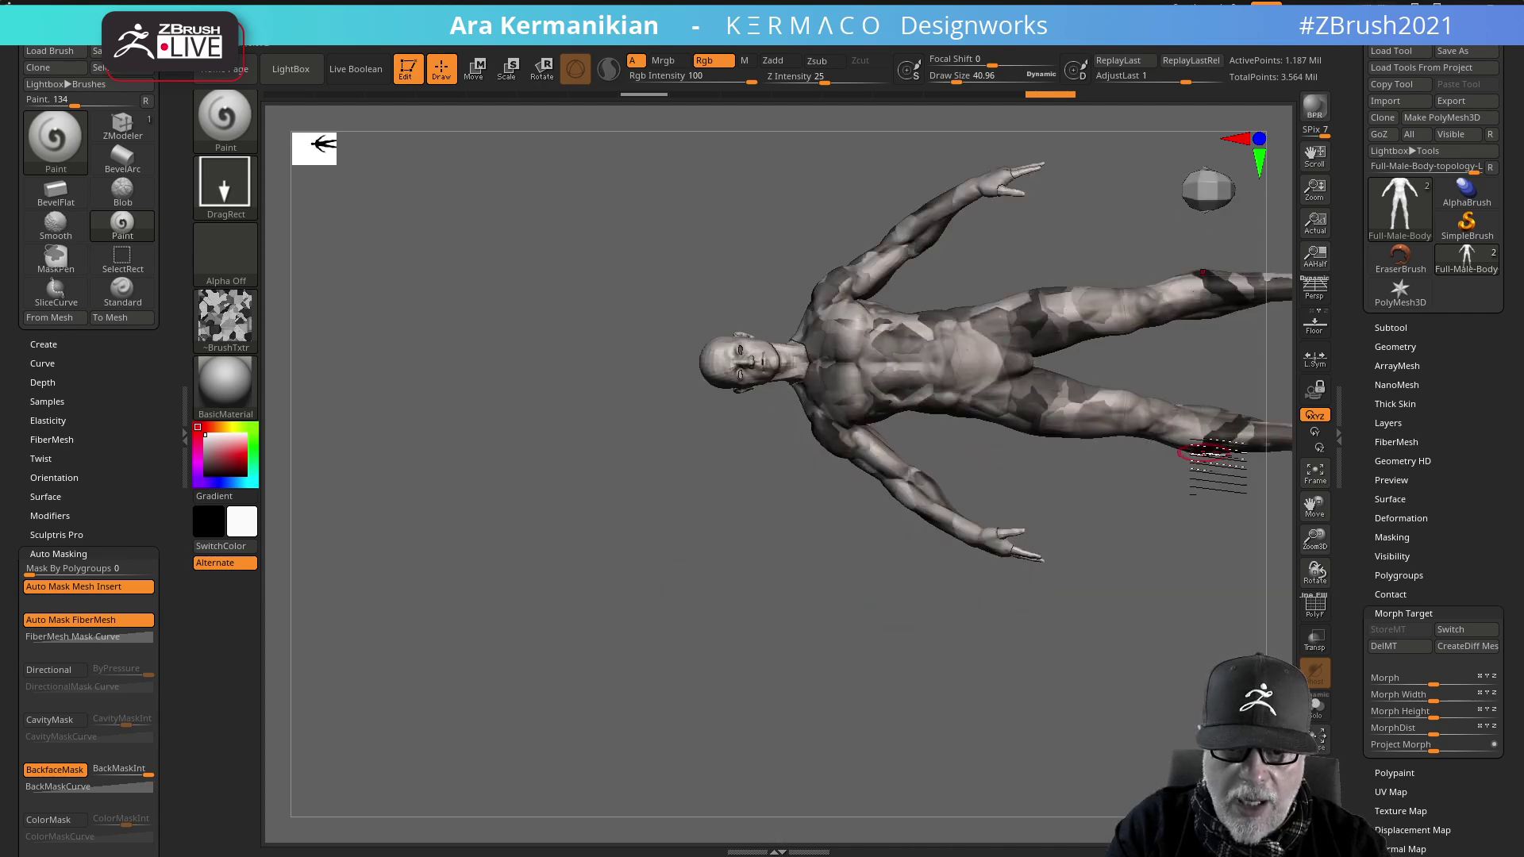
pyautogui.keyDown('alt'); pyautogui.moveTo(1170, 627); pyautogui.dragTo(988, 428); pyautogui.keyUp('alt')
pyautogui.moveTo(920, 543)
pyautogui.mouseDown()
pyautogui.moveTo(1006, 621)
pyautogui.moveTo(1013, 653)
pyautogui.mouseUp()
pyautogui.moveTo(976, 498)
pyautogui.mouseDown()
pyautogui.moveTo(1046, 610)
pyautogui.moveTo(1214, 527)
pyautogui.moveTo(1088, 592)
pyautogui.moveTo(403, 673)
pyautogui.mouseUp()
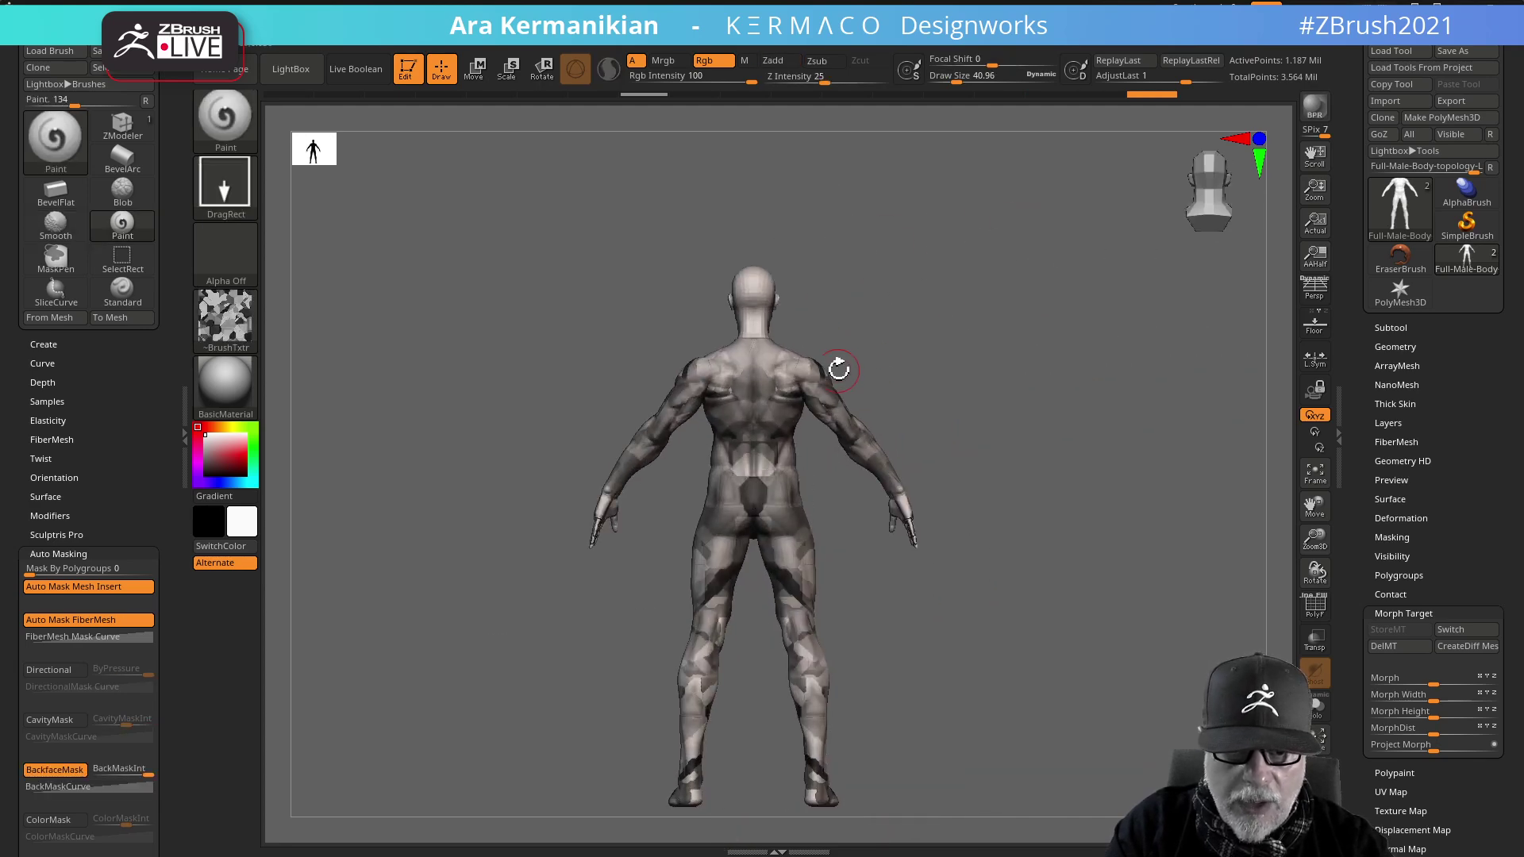
pyautogui.moveTo(806, 387)
pyautogui.mouseDown()
pyautogui.moveTo(894, 445)
pyautogui.moveTo(927, 436)
pyautogui.moveTo(946, 378)
pyautogui.moveTo(903, 463)
pyautogui.mouseUp()
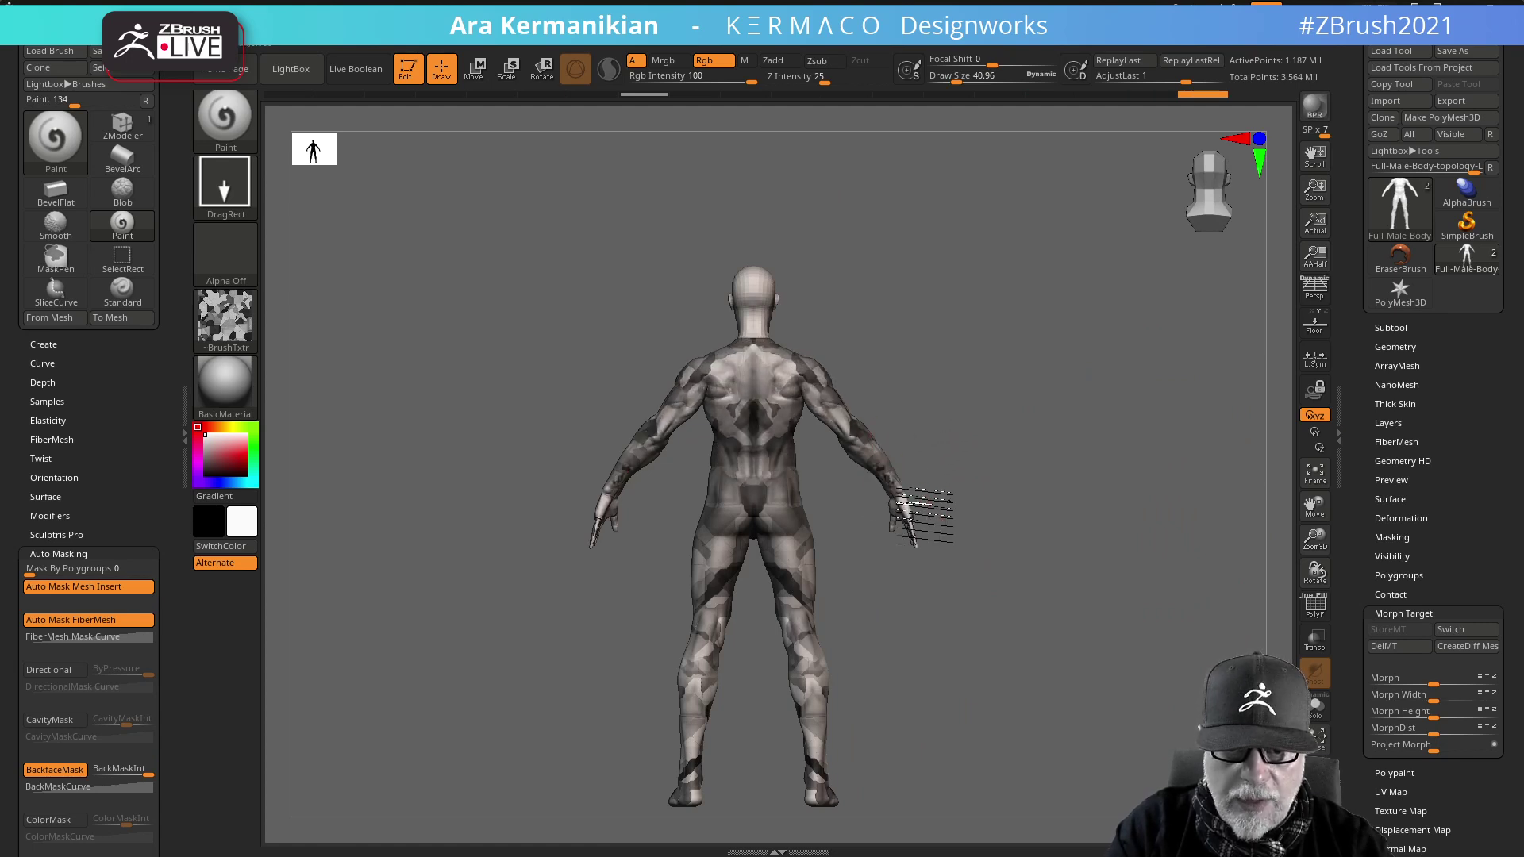
# - Cover the remaining bare areas on the sides, legs and feet with the same camouflage, ending in a straight front view
pyautogui.keyDown('alt'); pyautogui.moveTo(1024, 665); pyautogui.dragTo(1016, 622); pyautogui.keyUp('alt')
pyautogui.moveTo(801, 709)
pyautogui.mouseDown()
pyautogui.moveTo(811, 719)
pyautogui.moveTo(817, 629)
pyautogui.moveTo(850, 782)
pyautogui.moveTo(1071, 664)
pyautogui.moveTo(1009, 649)
pyautogui.mouseUp()
pyautogui.moveTo(781, 647)
pyautogui.mouseDown()
pyautogui.moveTo(837, 824)
pyautogui.moveTo(1079, 630)
pyautogui.moveTo(1027, 633)
pyautogui.mouseUp()
pyautogui.moveTo(1112, 568); pyautogui.dragTo(1188, 591)
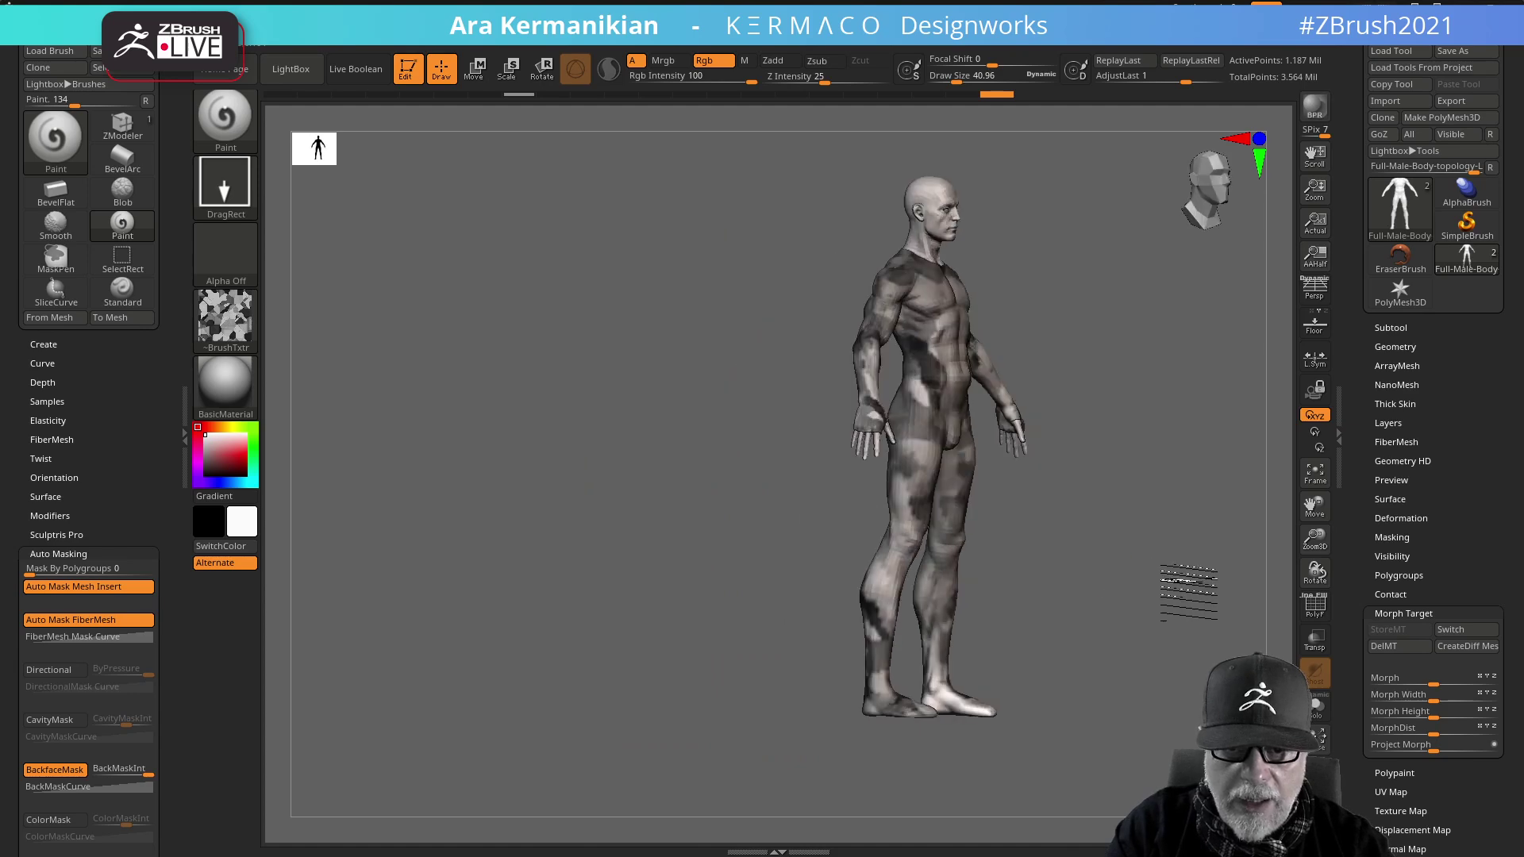
pyautogui.keyDown('shift'); pyautogui.moveTo(1250, 395); pyautogui.dragTo(1157, 351); pyautogui.keyUp('shift')
pyautogui.moveTo(1157, 340); pyautogui.dragTo(1084, 471)
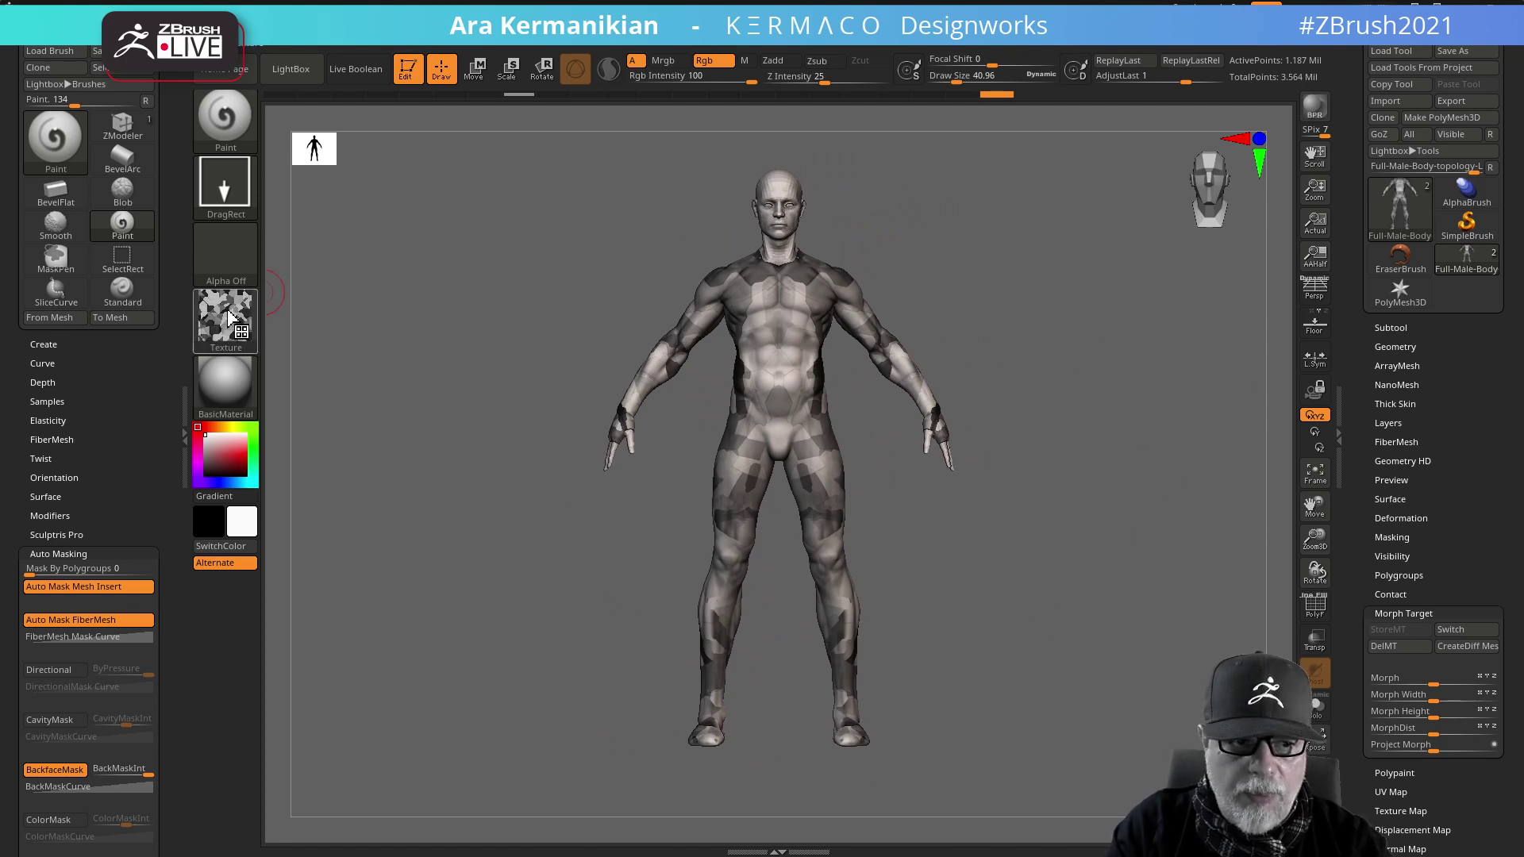
# - Load the orange motorcycle image as the brush texture and paint it symmetrically over the shoulders and upper arms
pyautogui.moveTo(236, 321)
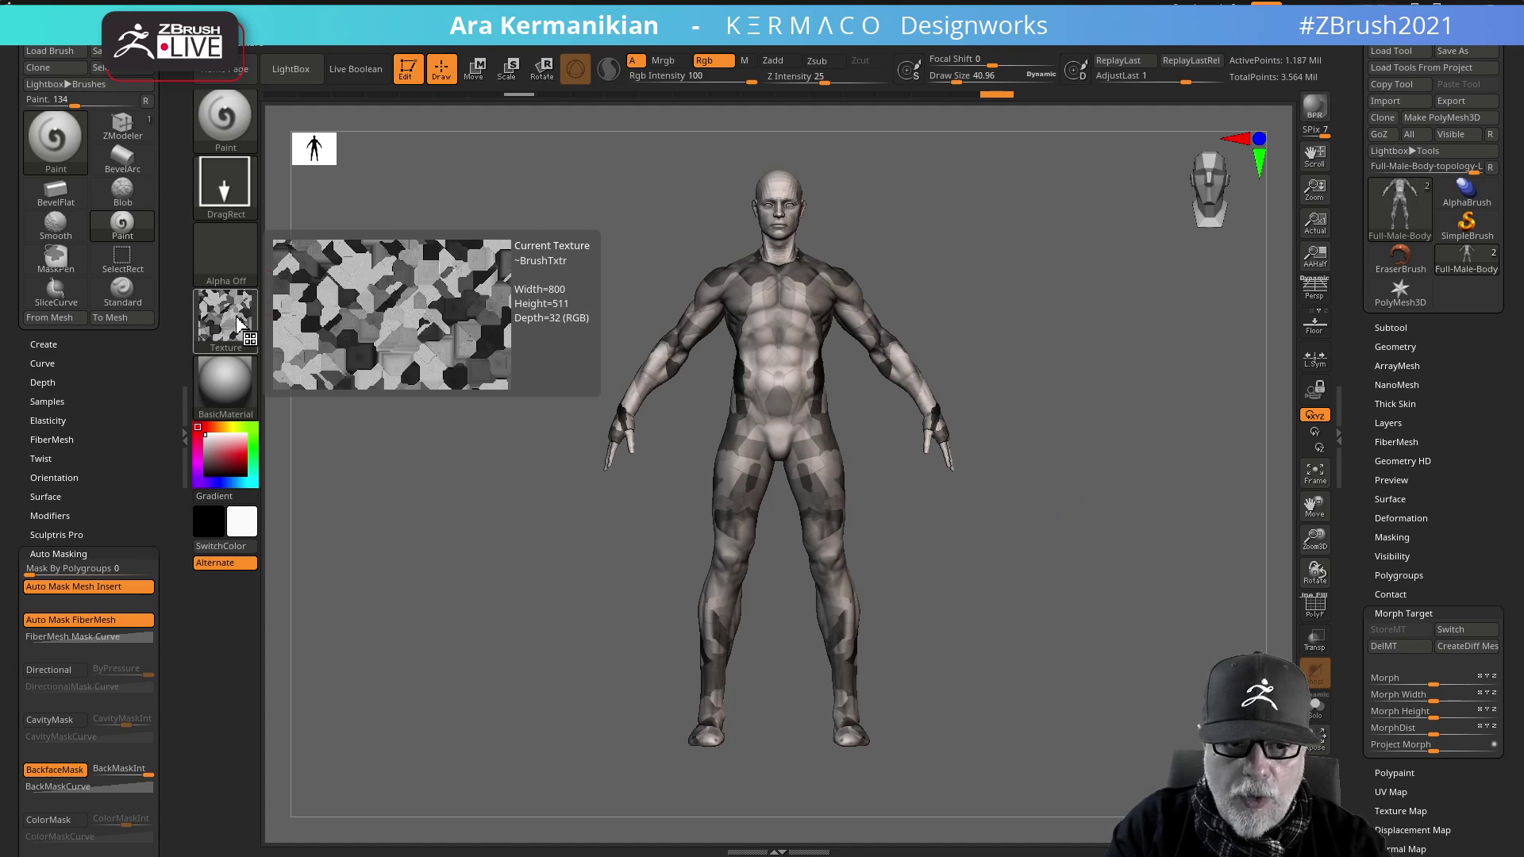
pyautogui.click(236, 321)
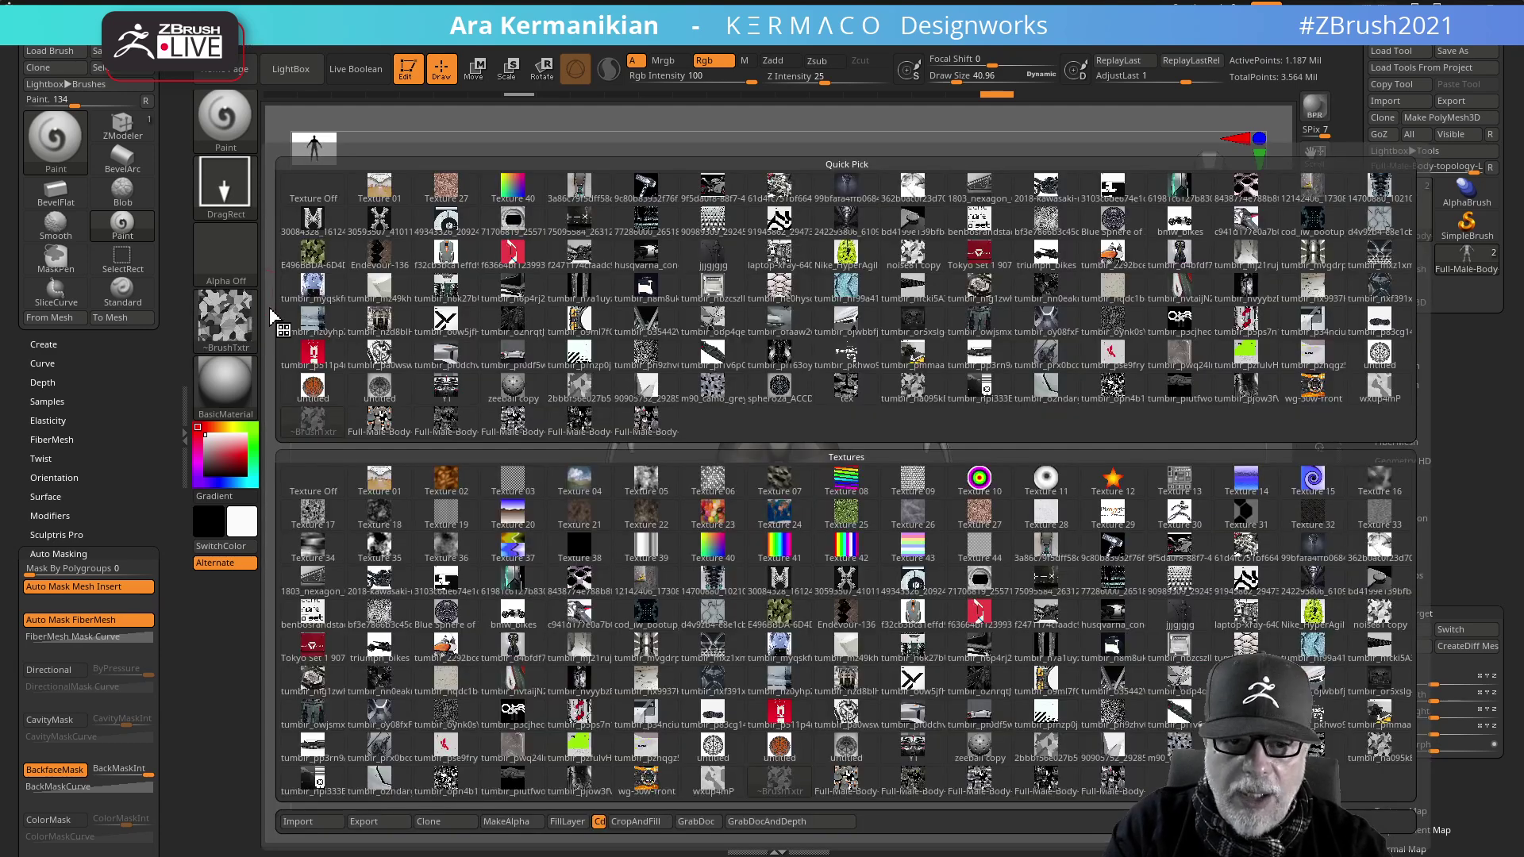
pyautogui.click(1113, 254)
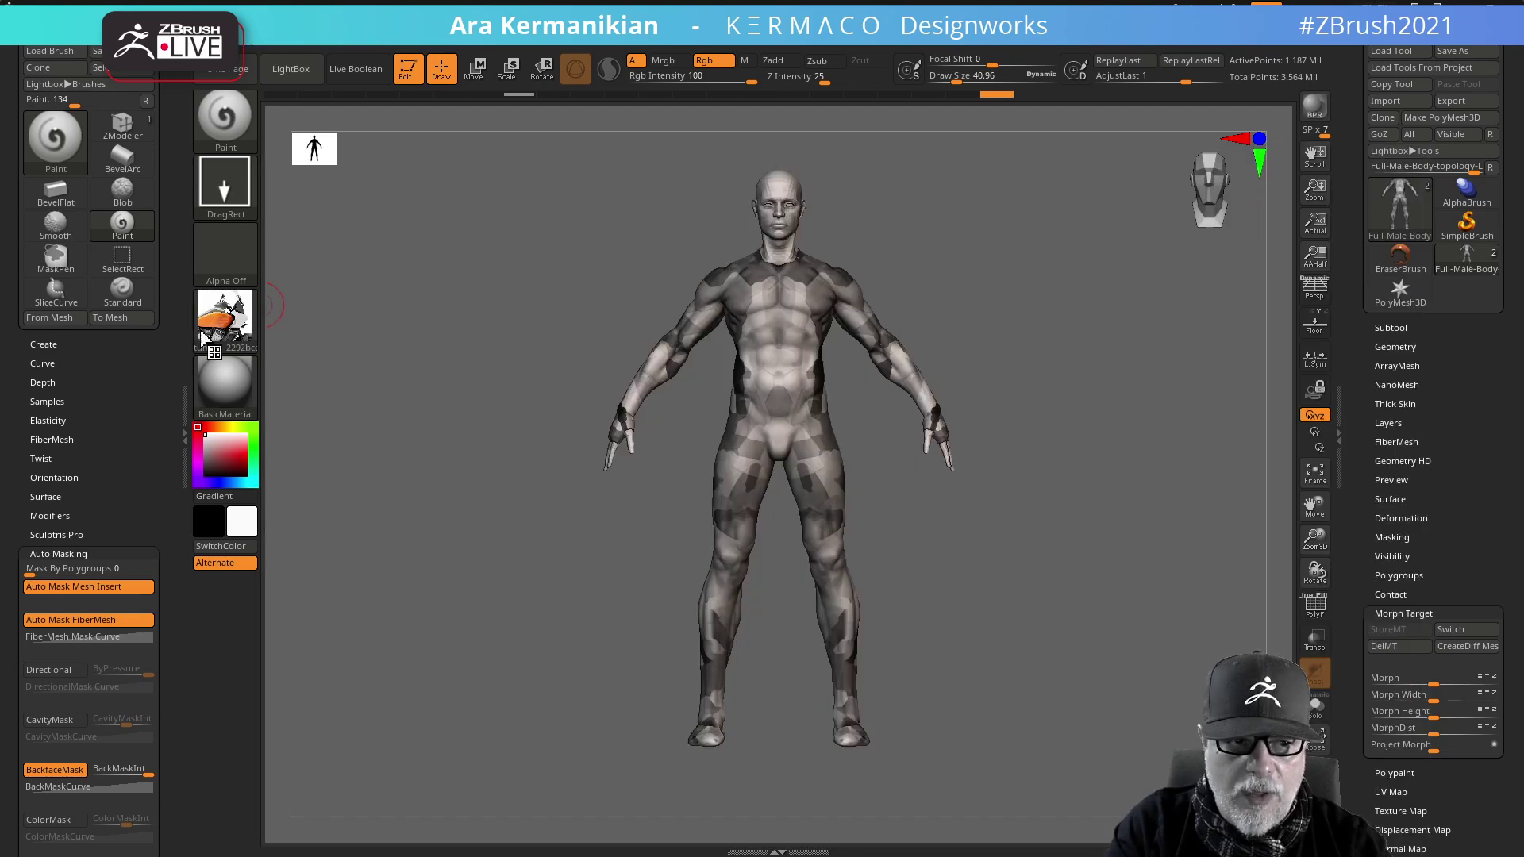
pyautogui.moveTo(829, 302)
pyautogui.mouseDown()
pyautogui.moveTo(861, 295)
pyautogui.moveTo(935, 365)
pyautogui.moveTo(961, 409)
pyautogui.moveTo(942, 431)
pyautogui.moveTo(912, 431)
pyautogui.moveTo(921, 417)
pyautogui.mouseUp()
pyautogui.hotkey('ctrl', 'z')
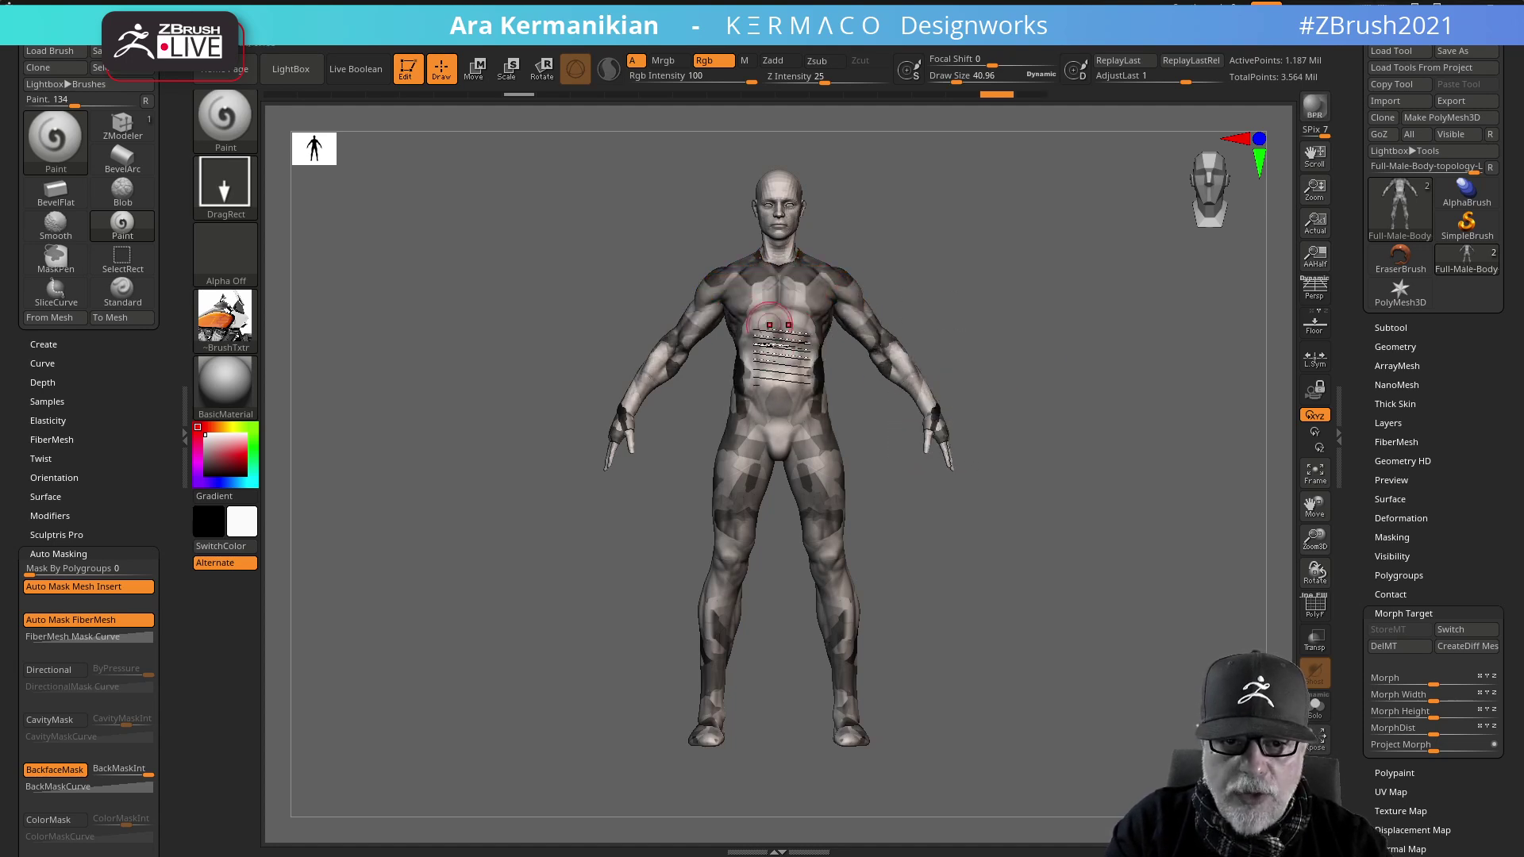
pyautogui.press('ctrl')
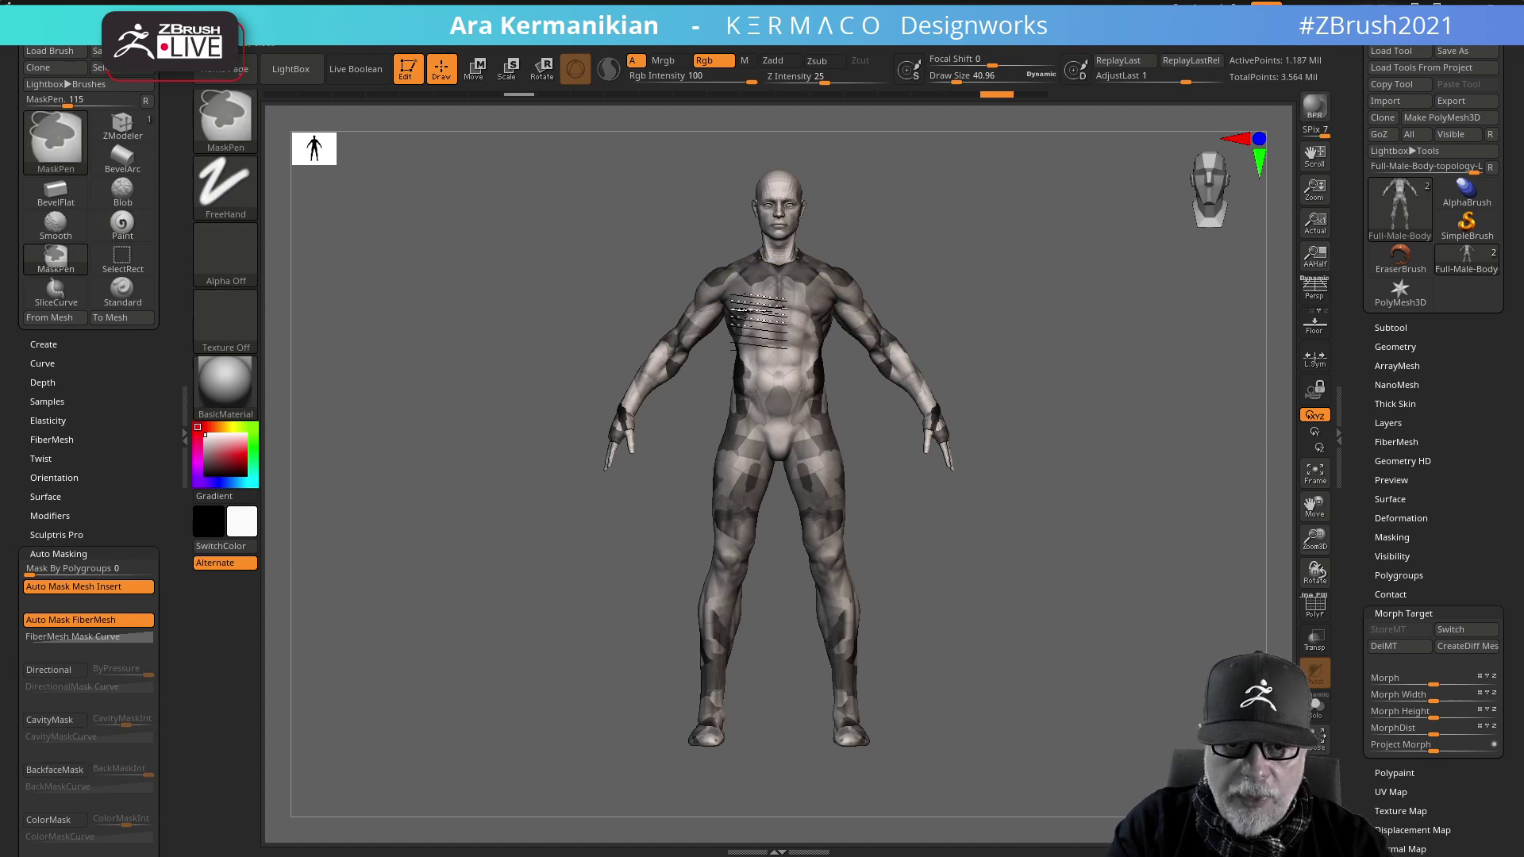
pyautogui.moveTo(839, 280)
pyautogui.mouseDown()
pyautogui.moveTo(963, 361)
pyautogui.moveTo(1020, 357)
pyautogui.mouseUp()
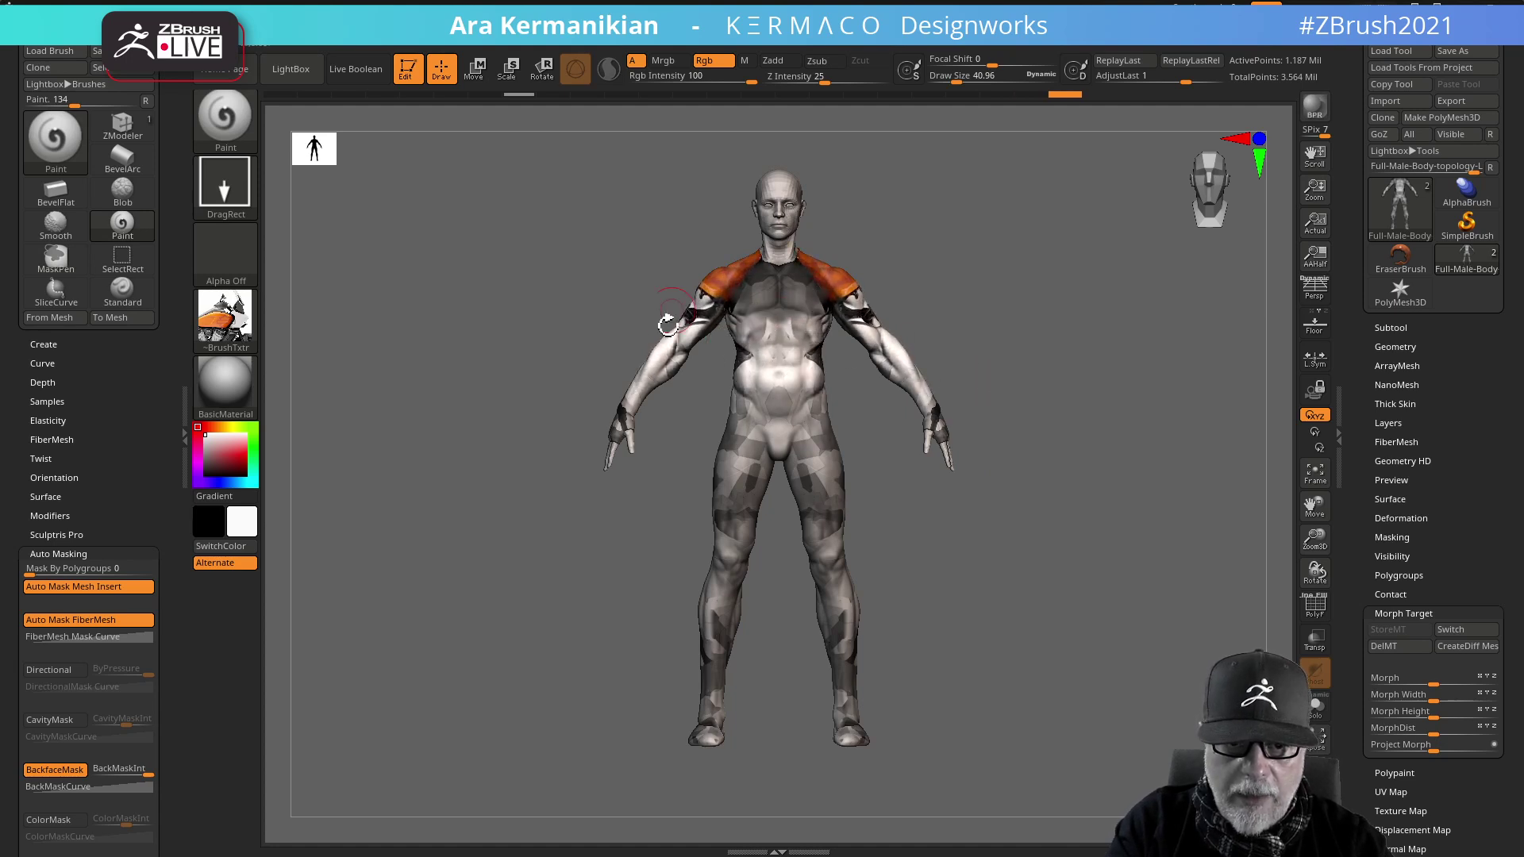
# - Adjust the suit's polypaint colors with HSV Hue -0.5 and RGB Intensity about -0.025, turning the orange shoulders blue
pyautogui.keyDown('ctrl'); pyautogui.moveTo(1077, 317); pyautogui.dragTo(1160, 396); pyautogui.keyUp('ctrl')
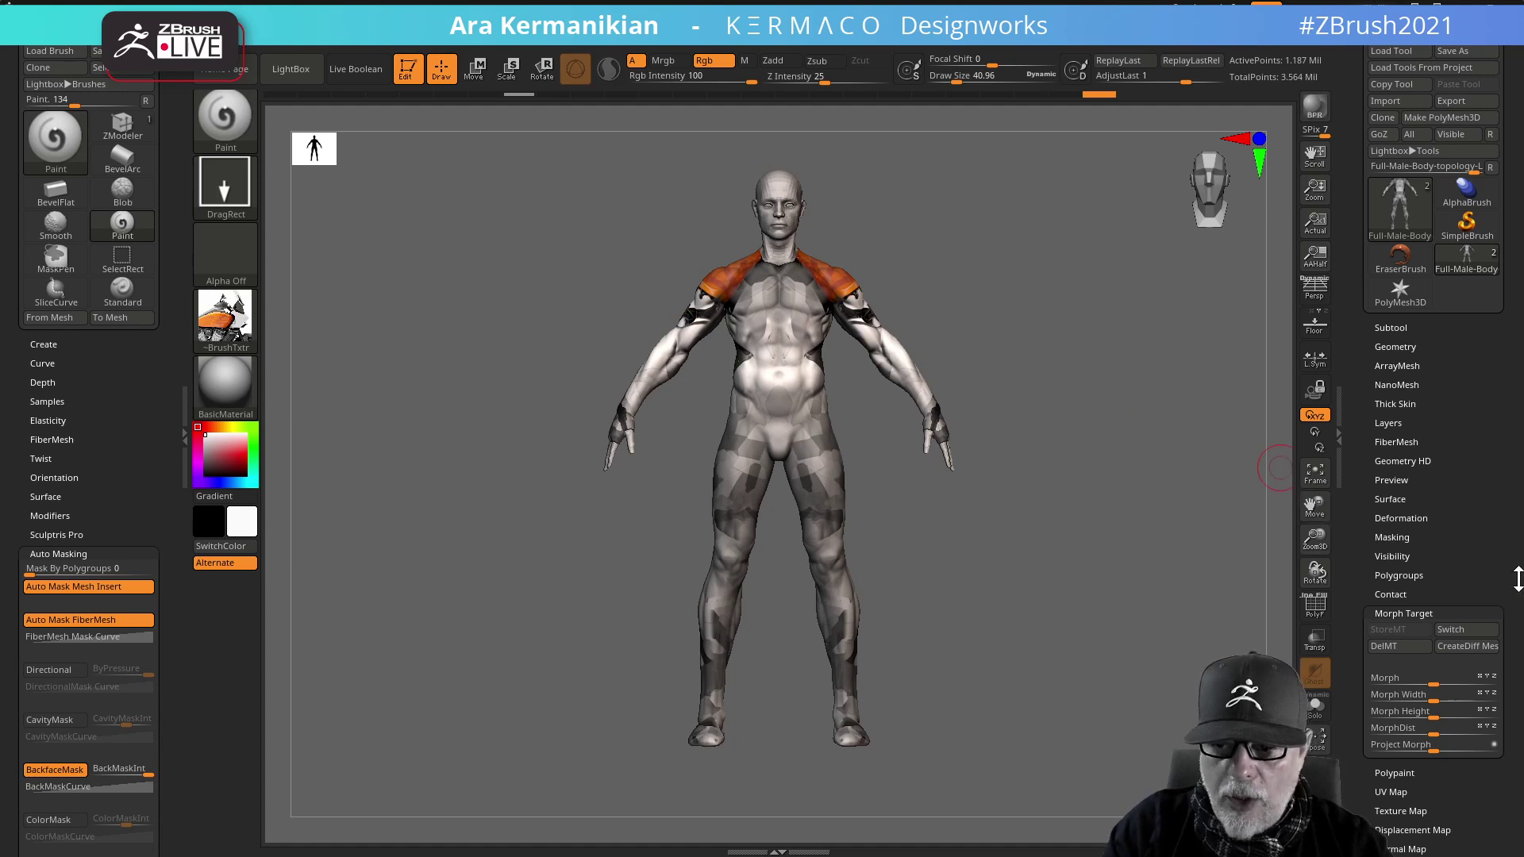
pyautogui.moveTo(1463, 555); pyautogui.dragTo(1472, 442)
pyautogui.click(1401, 497)
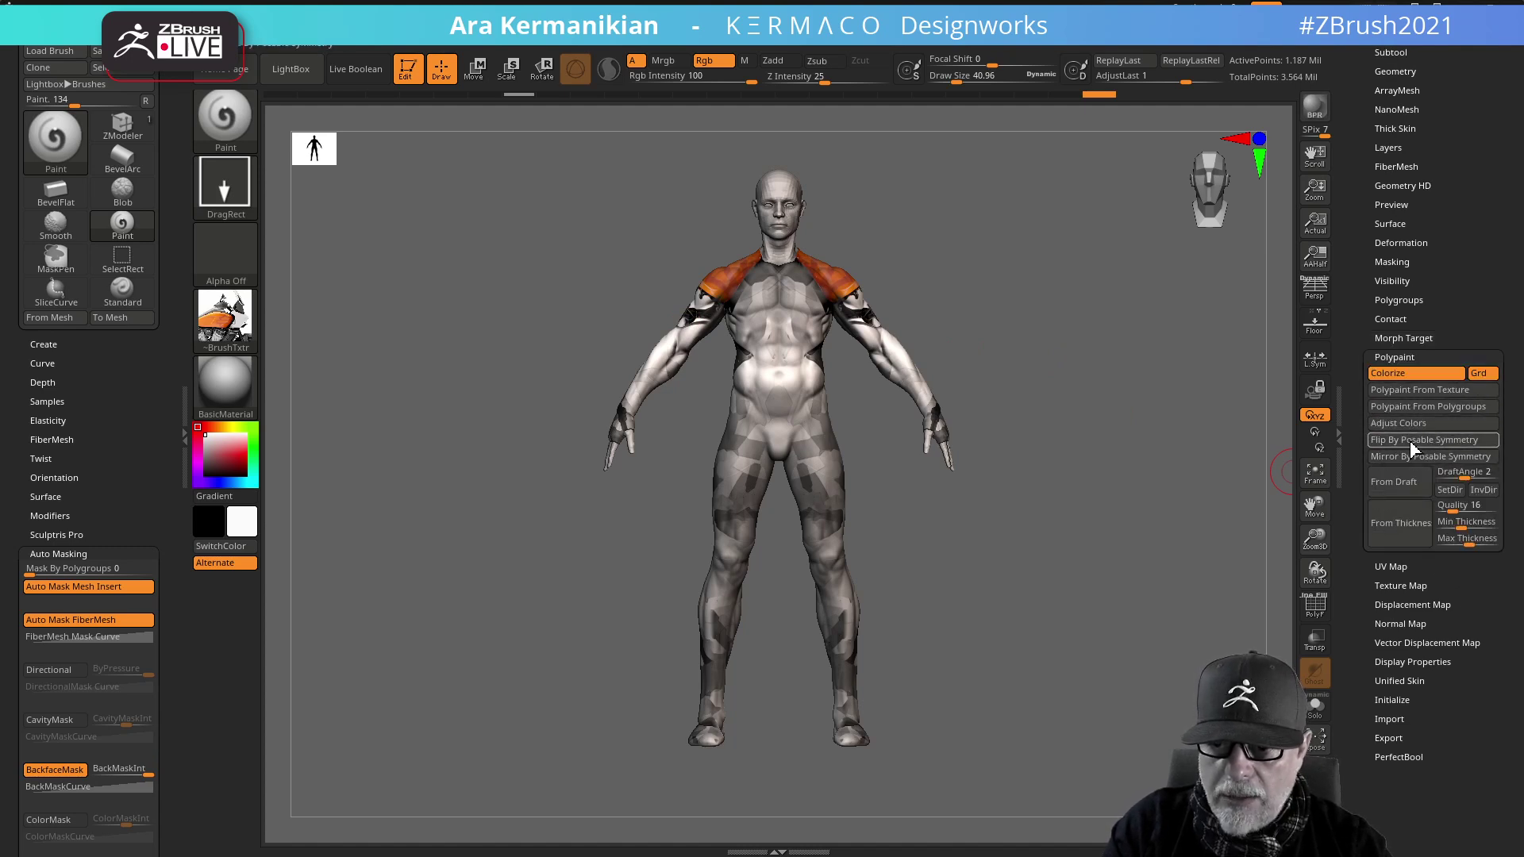
pyautogui.click(1397, 423)
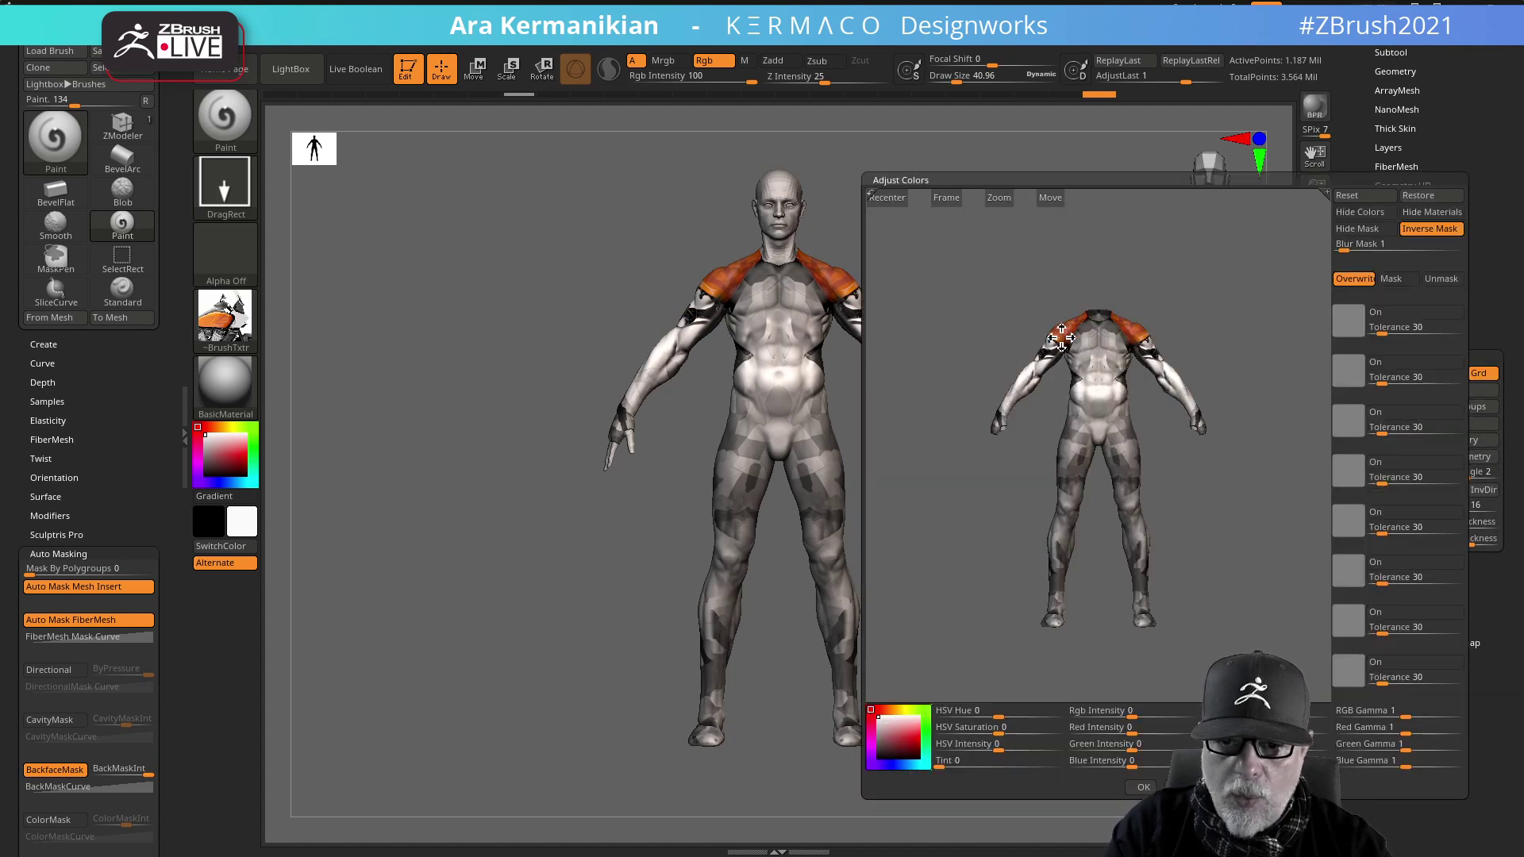
pyautogui.moveTo(992, 714); pyautogui.dragTo(935, 715)
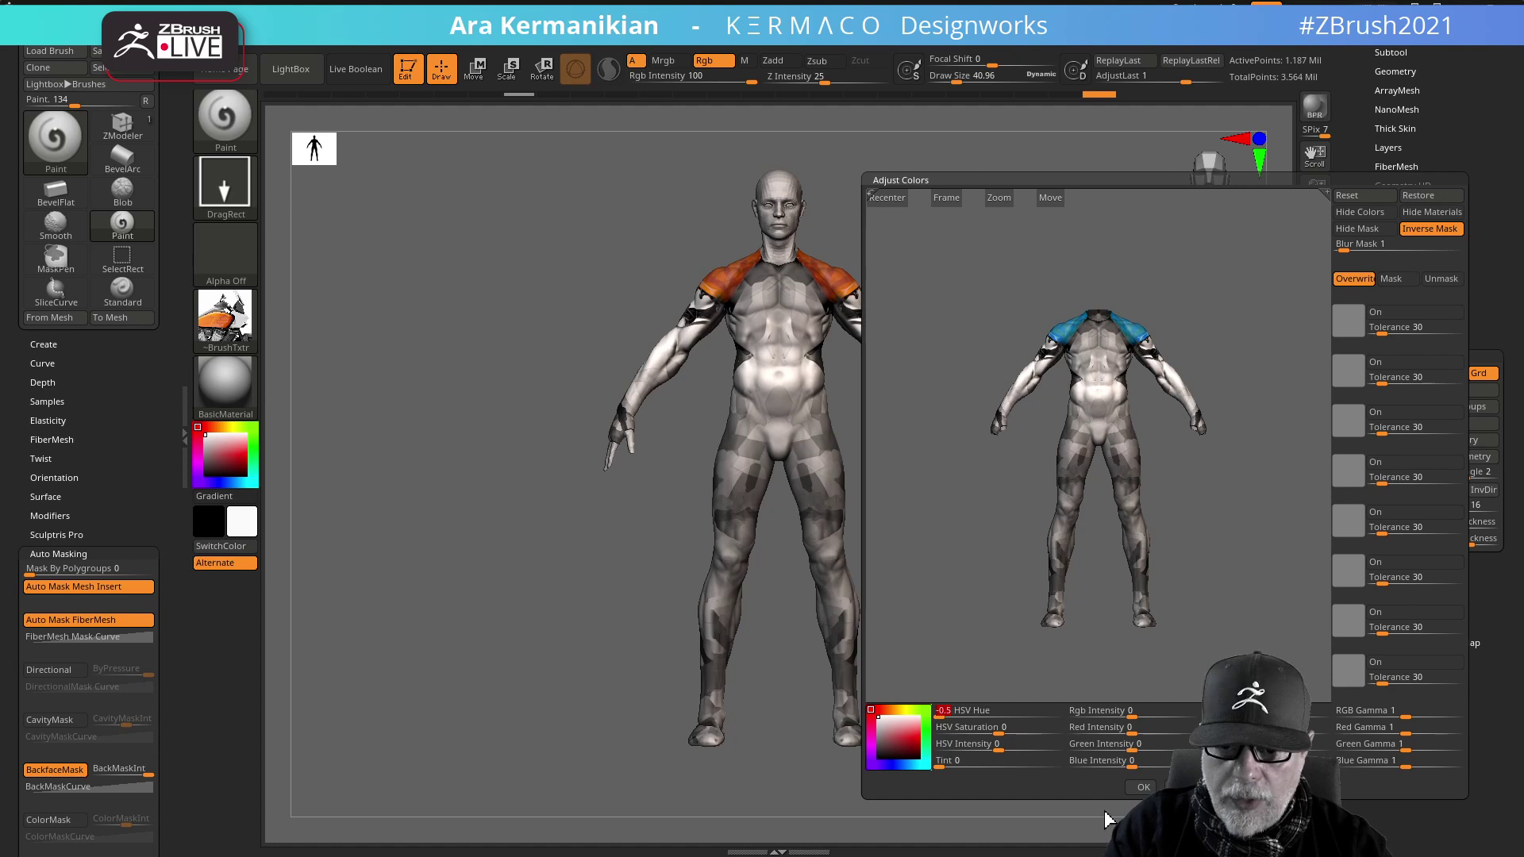
pyautogui.moveTo(1119, 712)
pyautogui.mouseDown()
pyautogui.moveTo(1099, 712)
pyautogui.moveTo(1119, 712)
pyautogui.mouseUp()
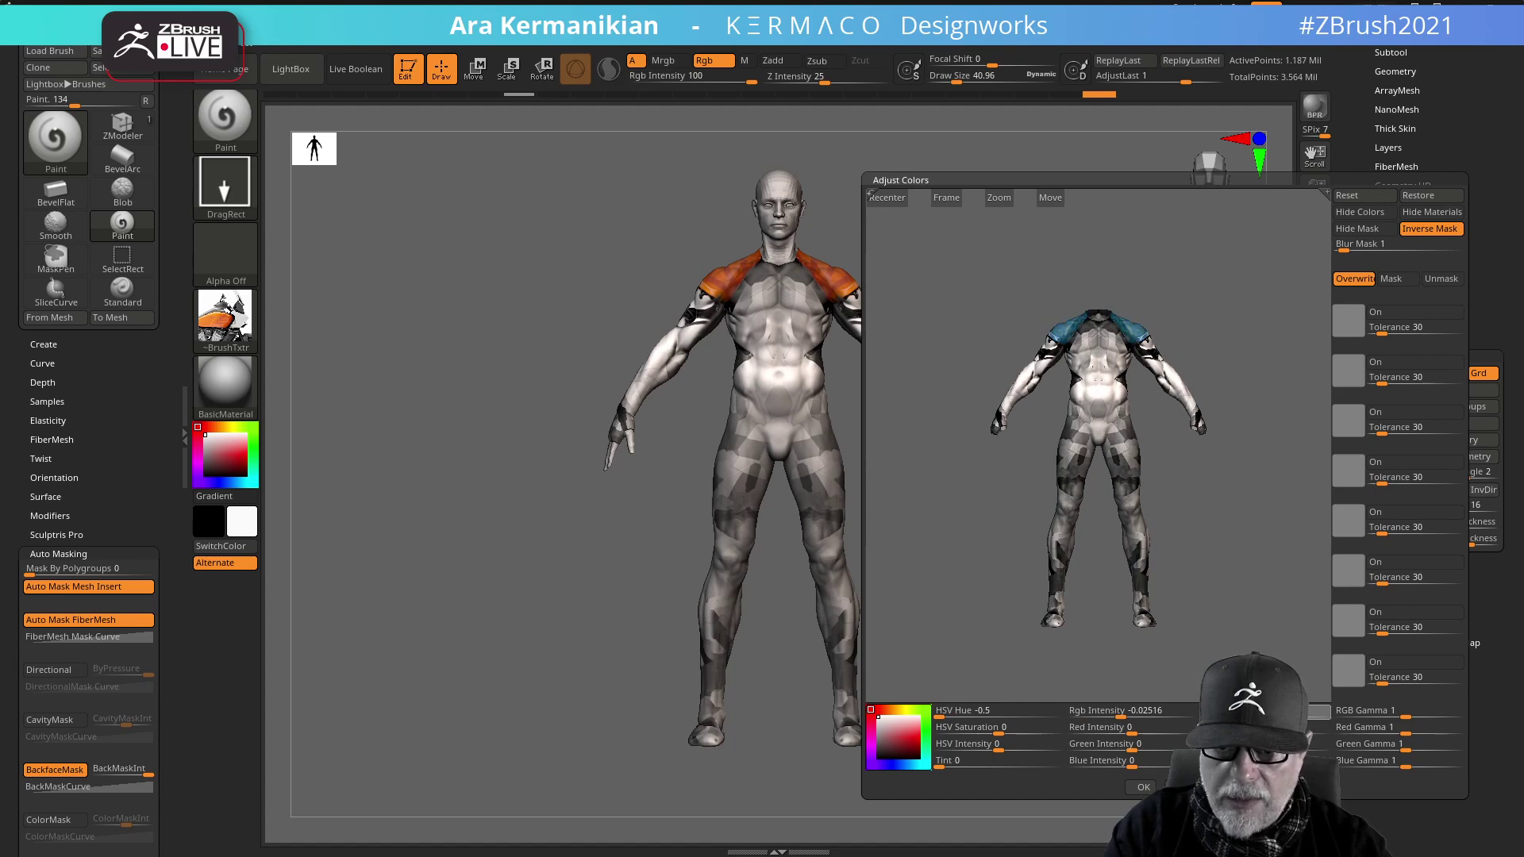
pyautogui.click(1142, 787)
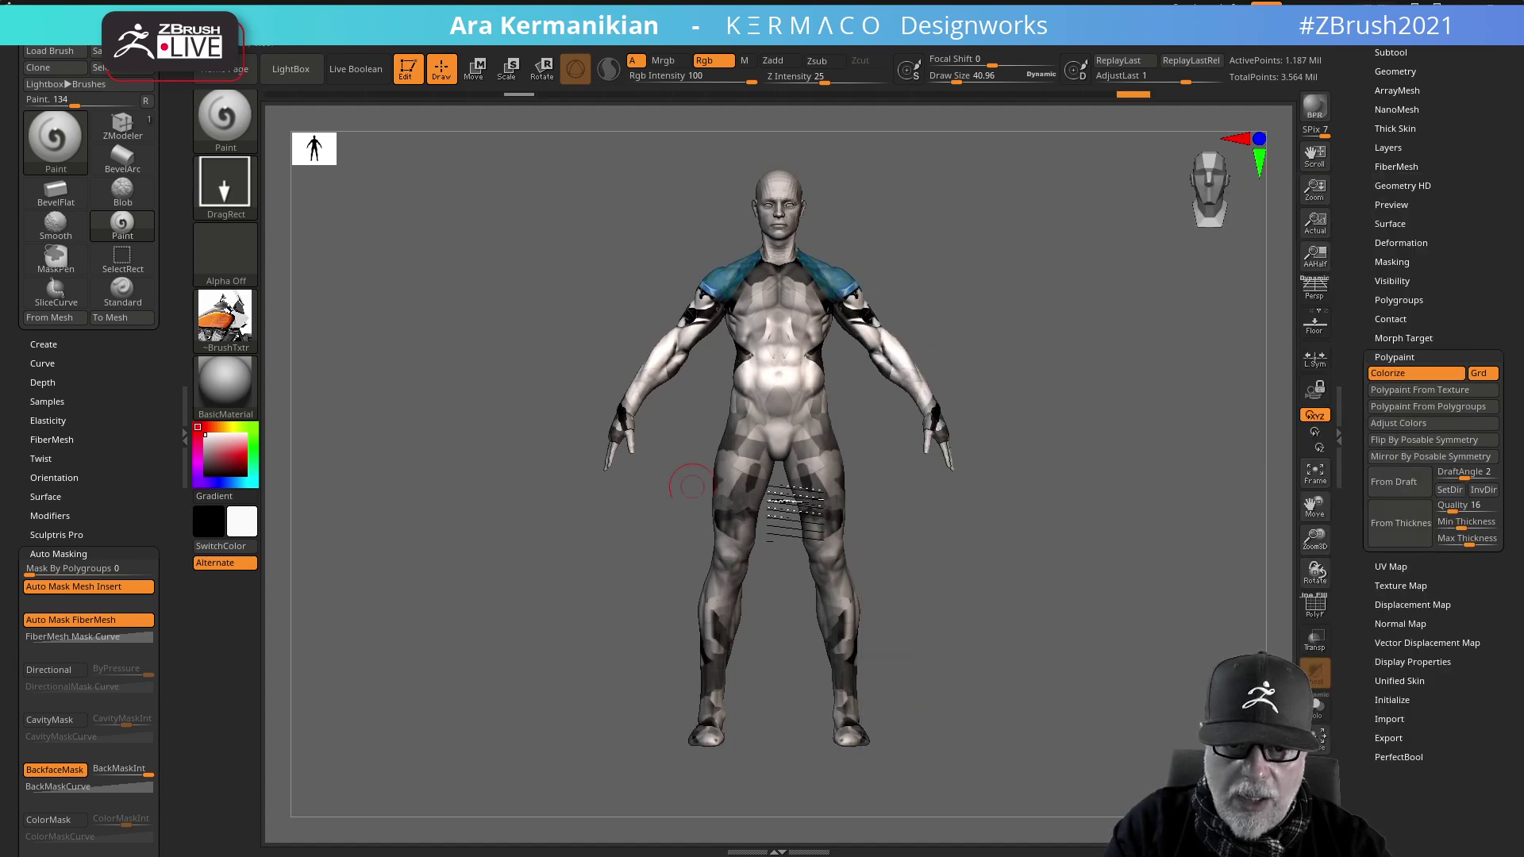
# - Create a texture map from the suit's polypaint, clone it to the texture library, and turn the map's display off
pyautogui.moveTo(1107, 554); pyautogui.dragTo(1081, 534)
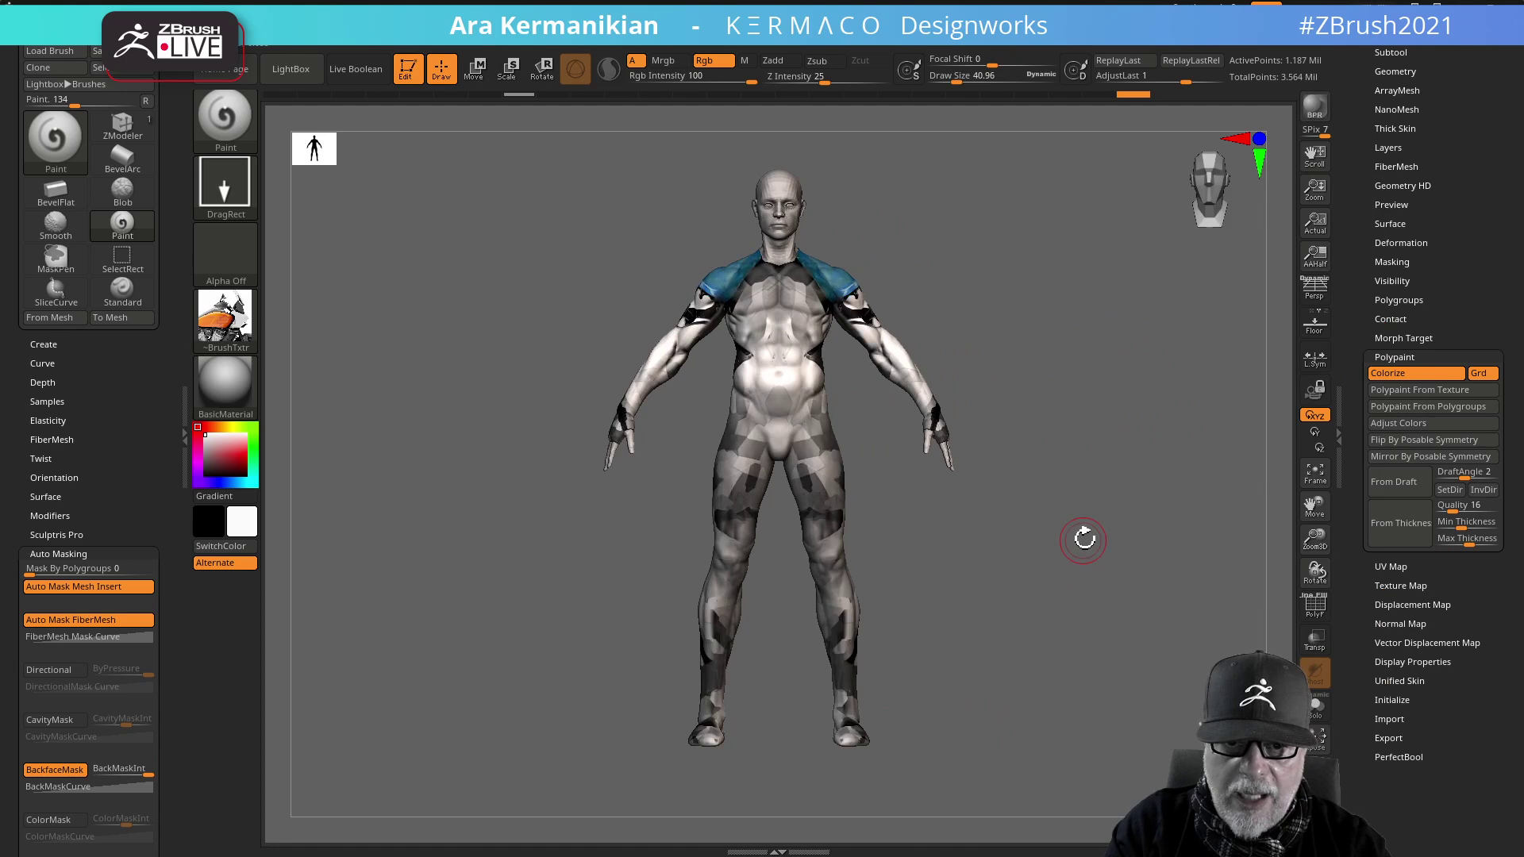
pyautogui.keyDown('alt'); pyautogui.moveTo(1068, 377); pyautogui.dragTo(1045, 418); pyautogui.keyUp('alt')
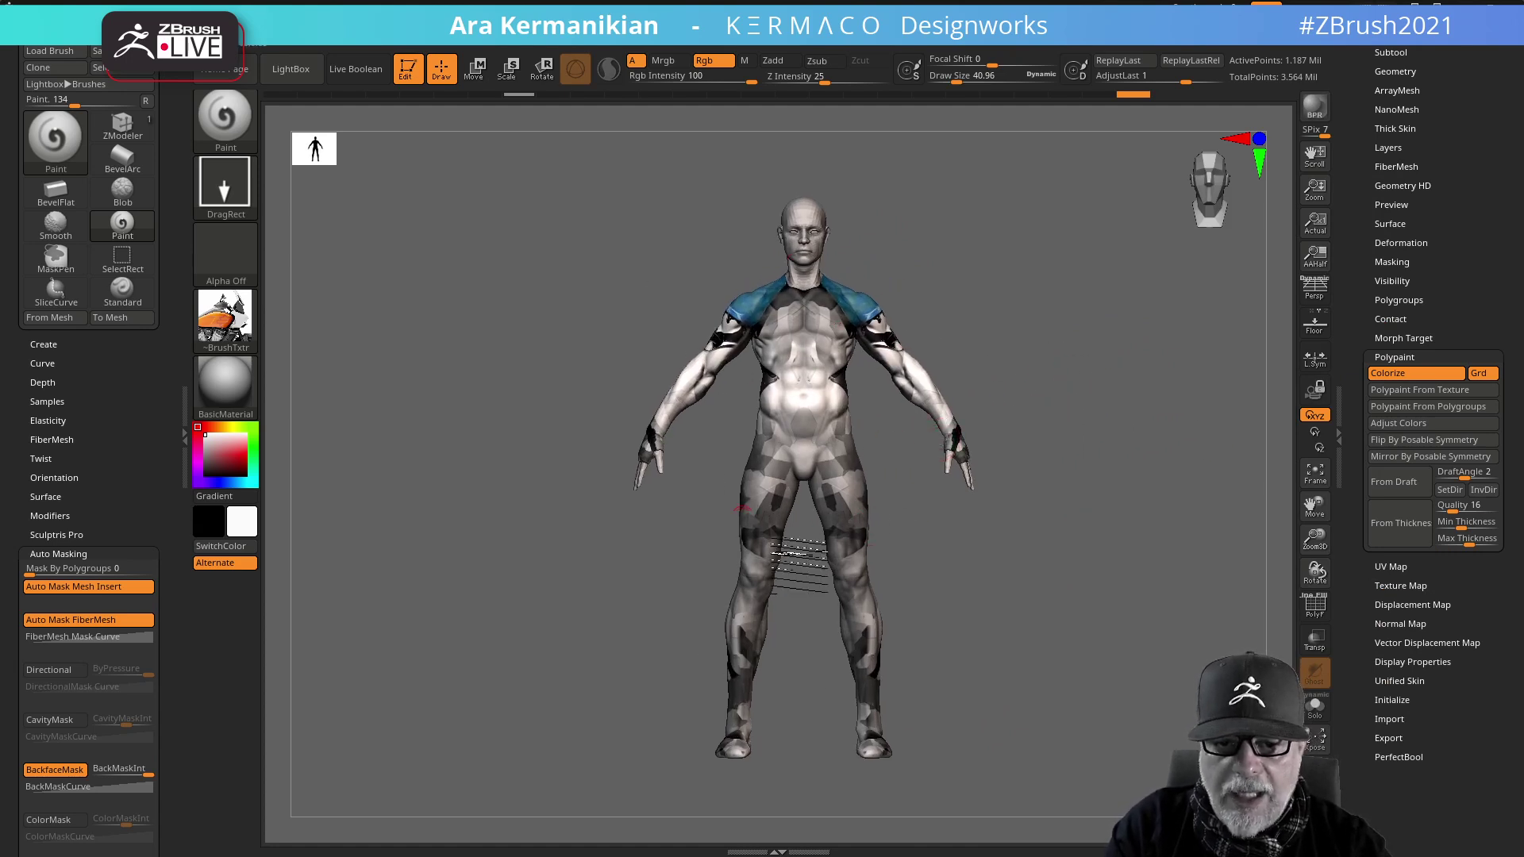
pyautogui.click(1416, 354)
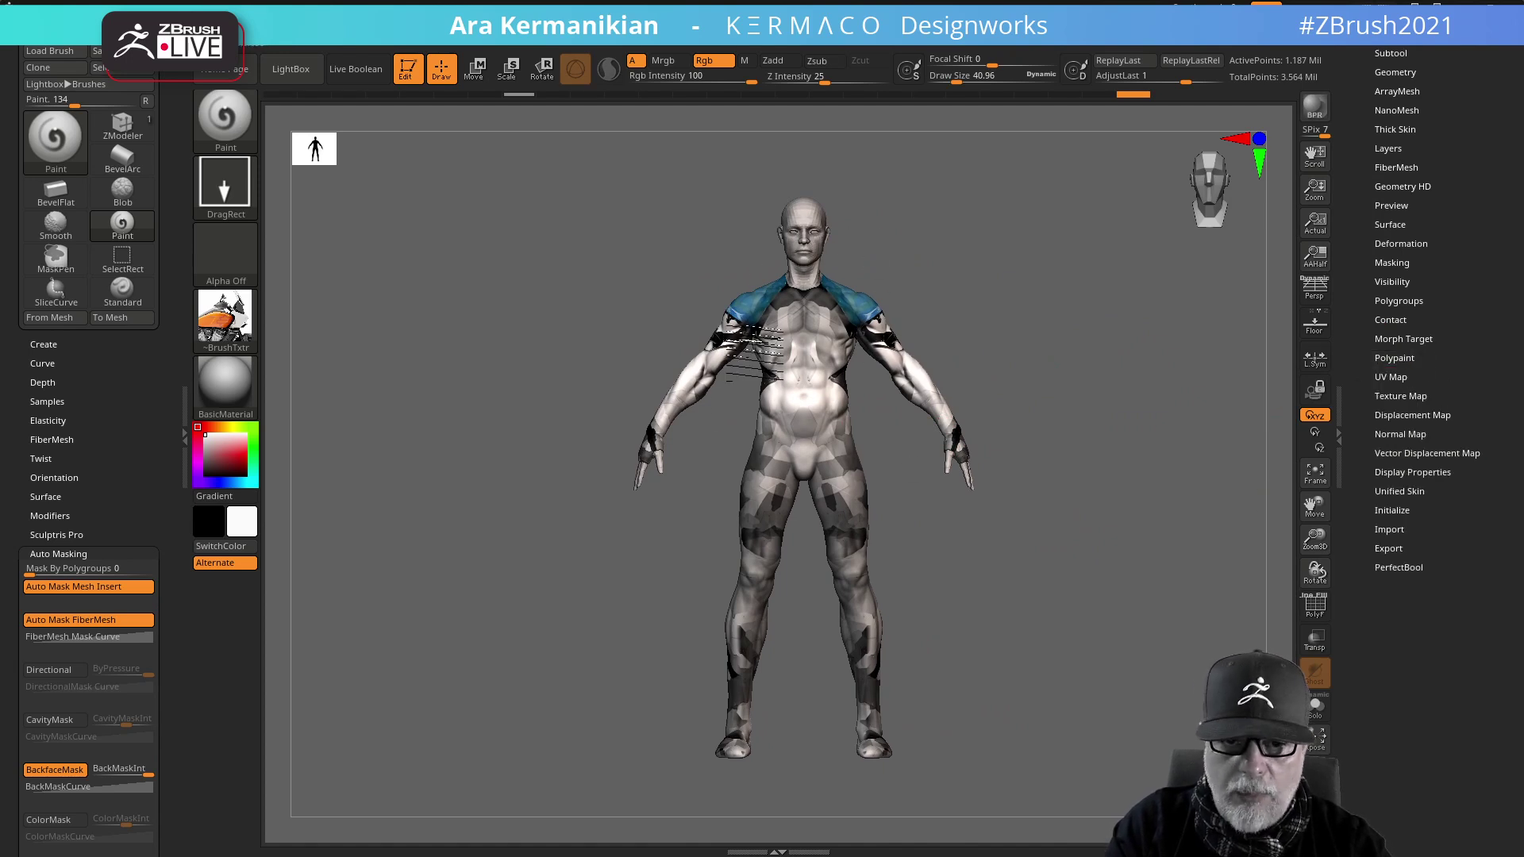
pyautogui.click(1401, 395)
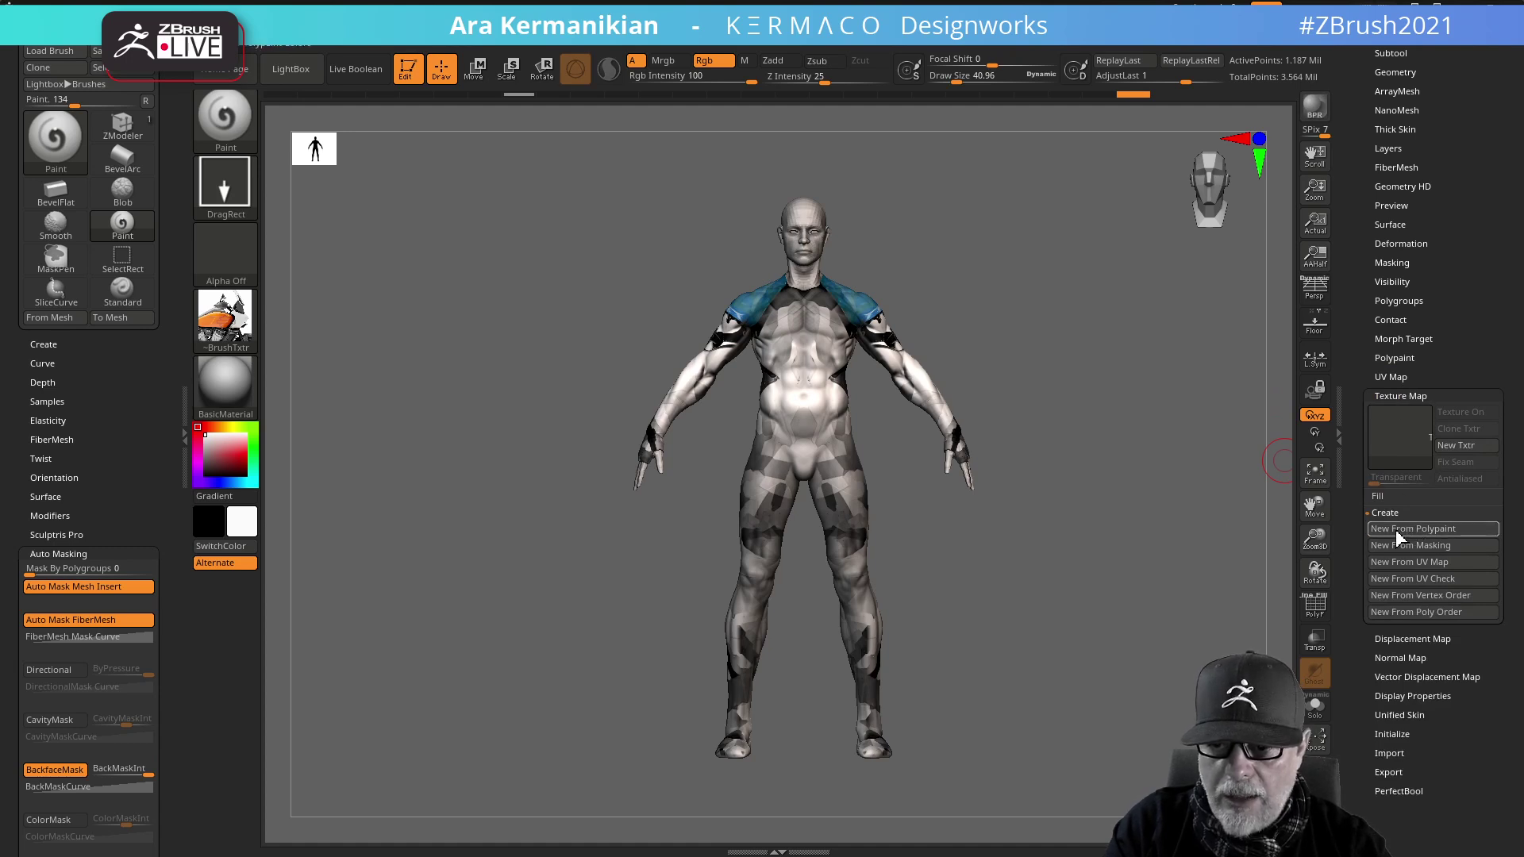
pyautogui.click(1420, 529)
pyautogui.moveTo(1422, 445)
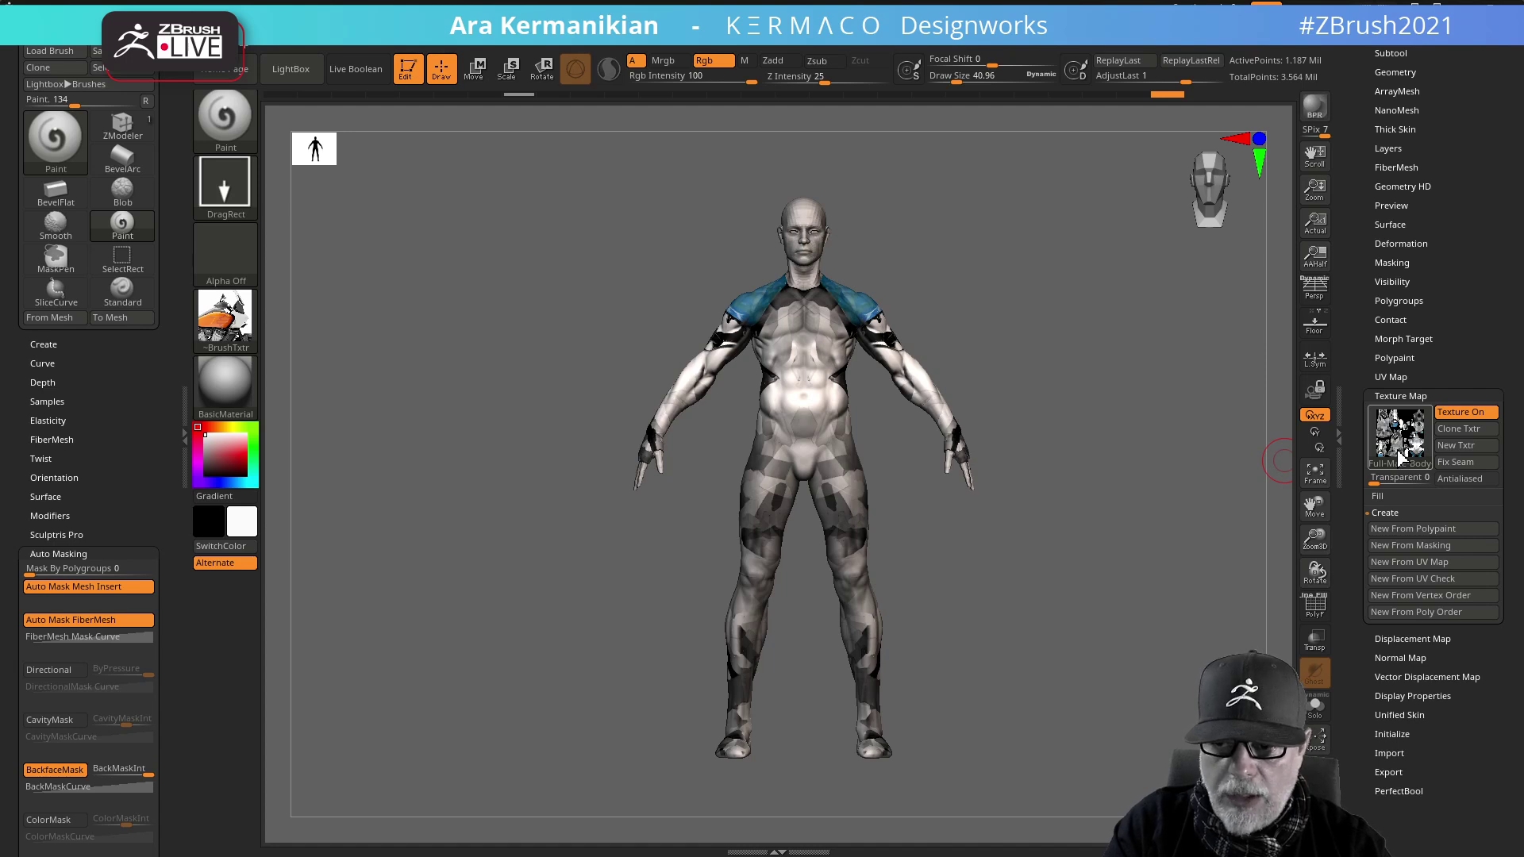
pyautogui.click(1457, 430)
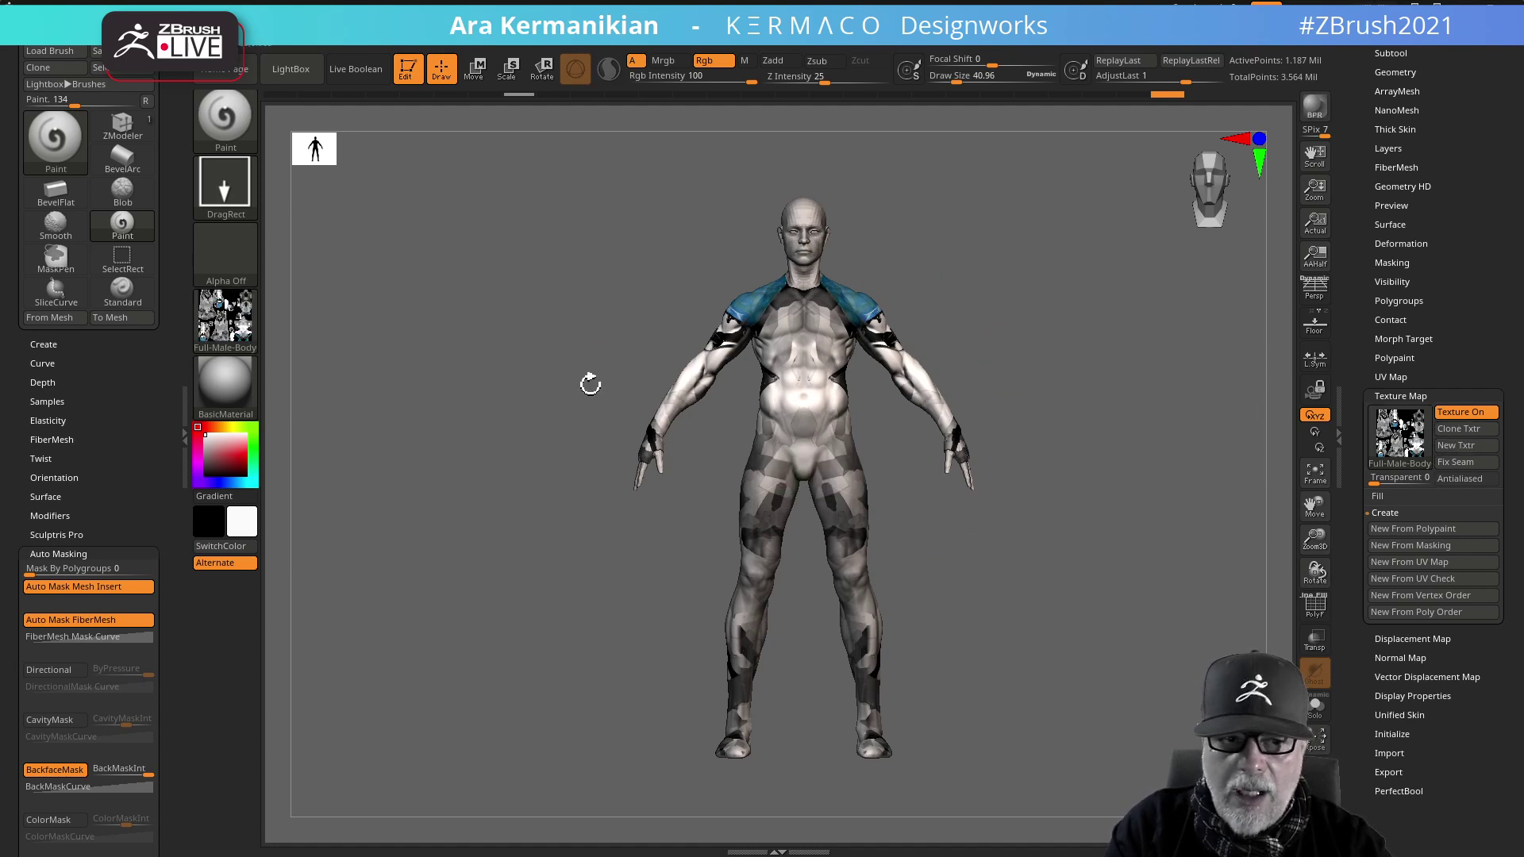
pyautogui.click(1474, 416)
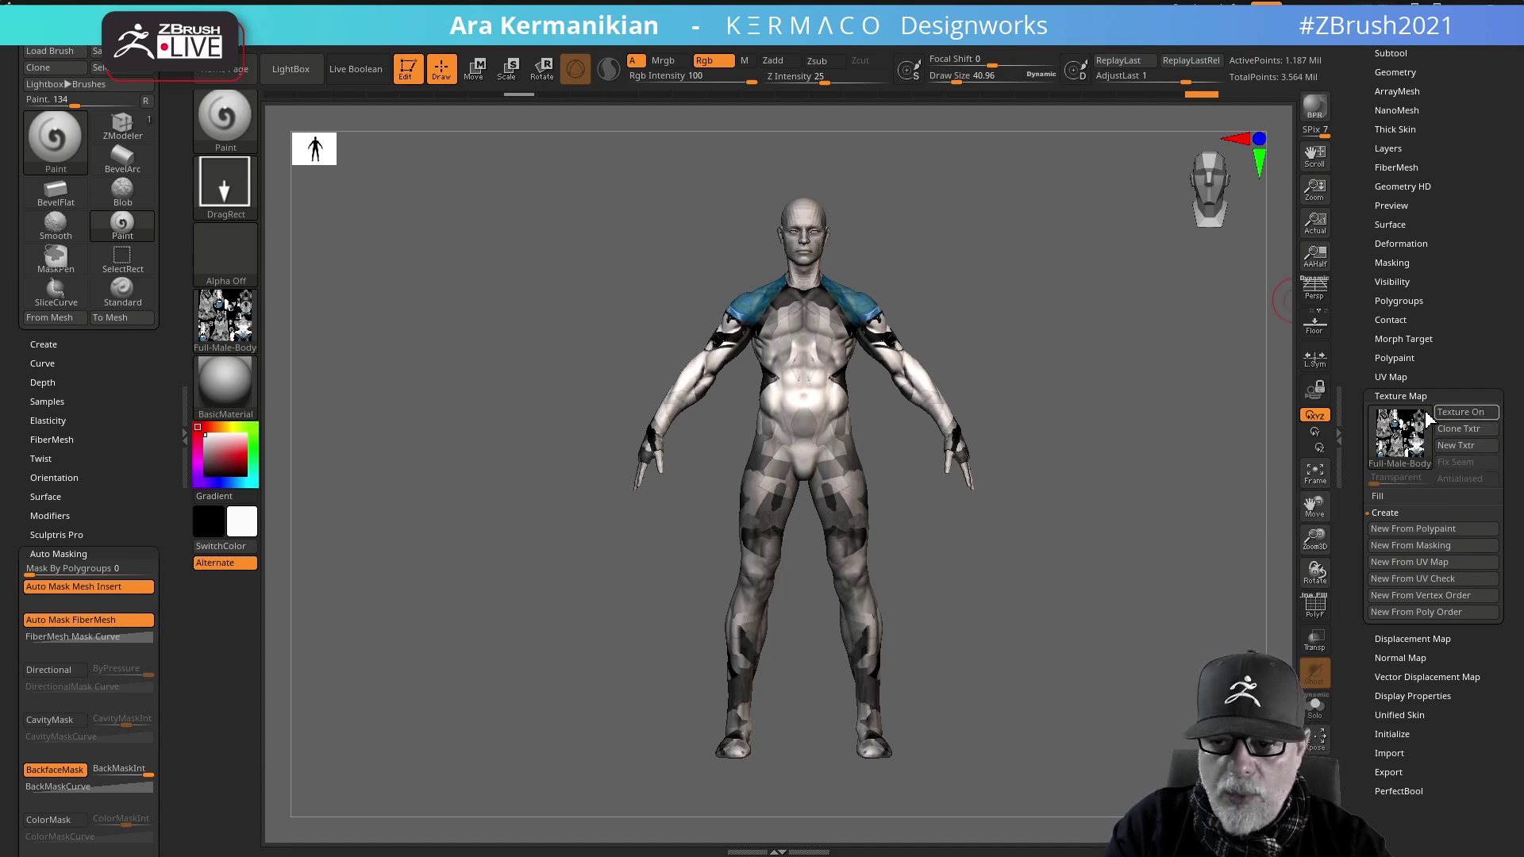
pyautogui.click(1420, 445)
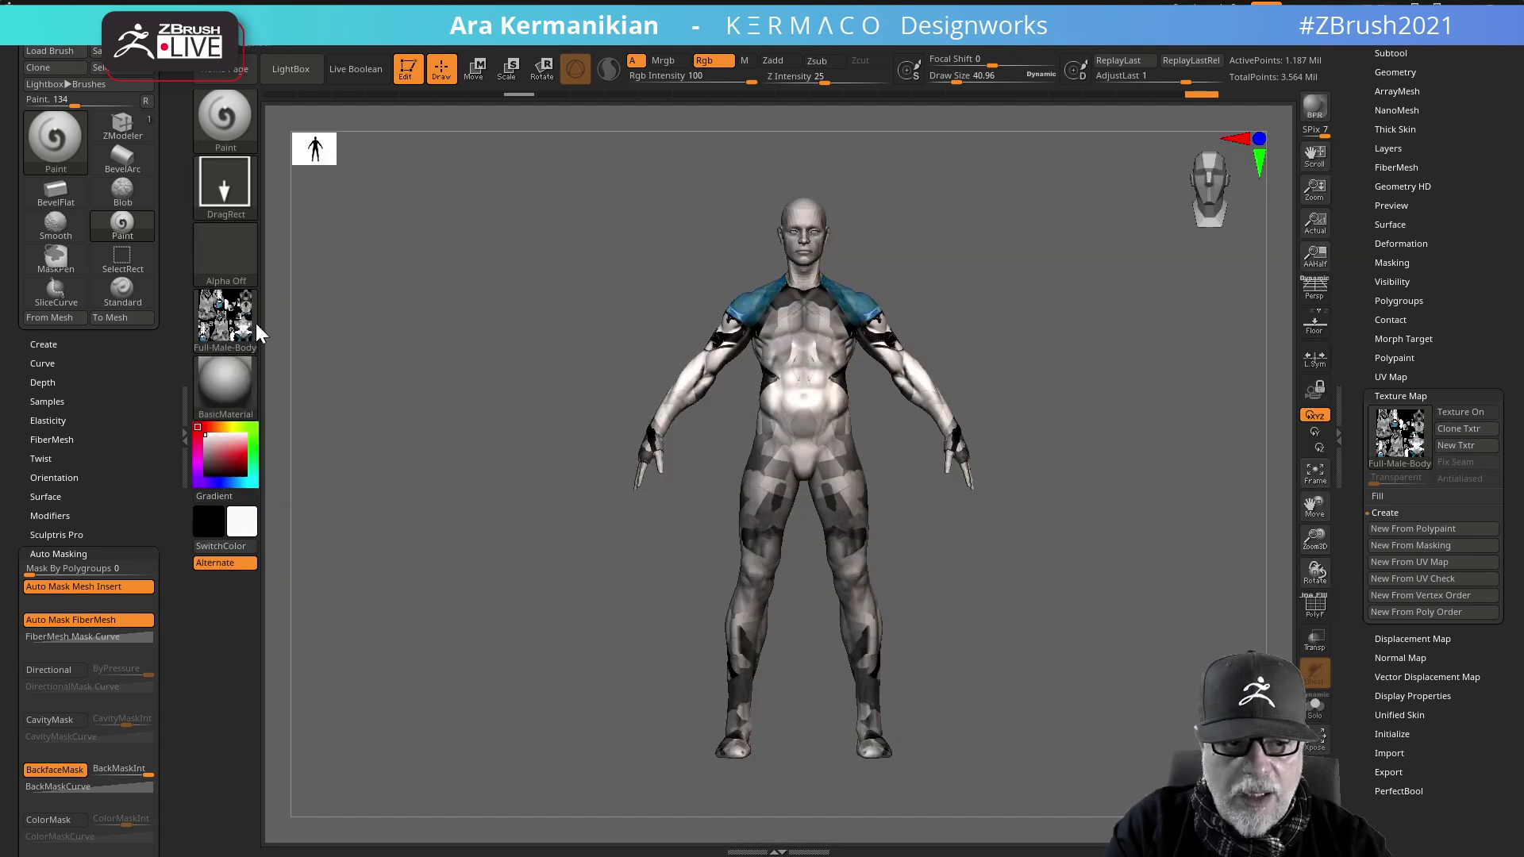
# - Replace the brush texture with the photo of the black suit with yellow details
pyautogui.click(225, 324)
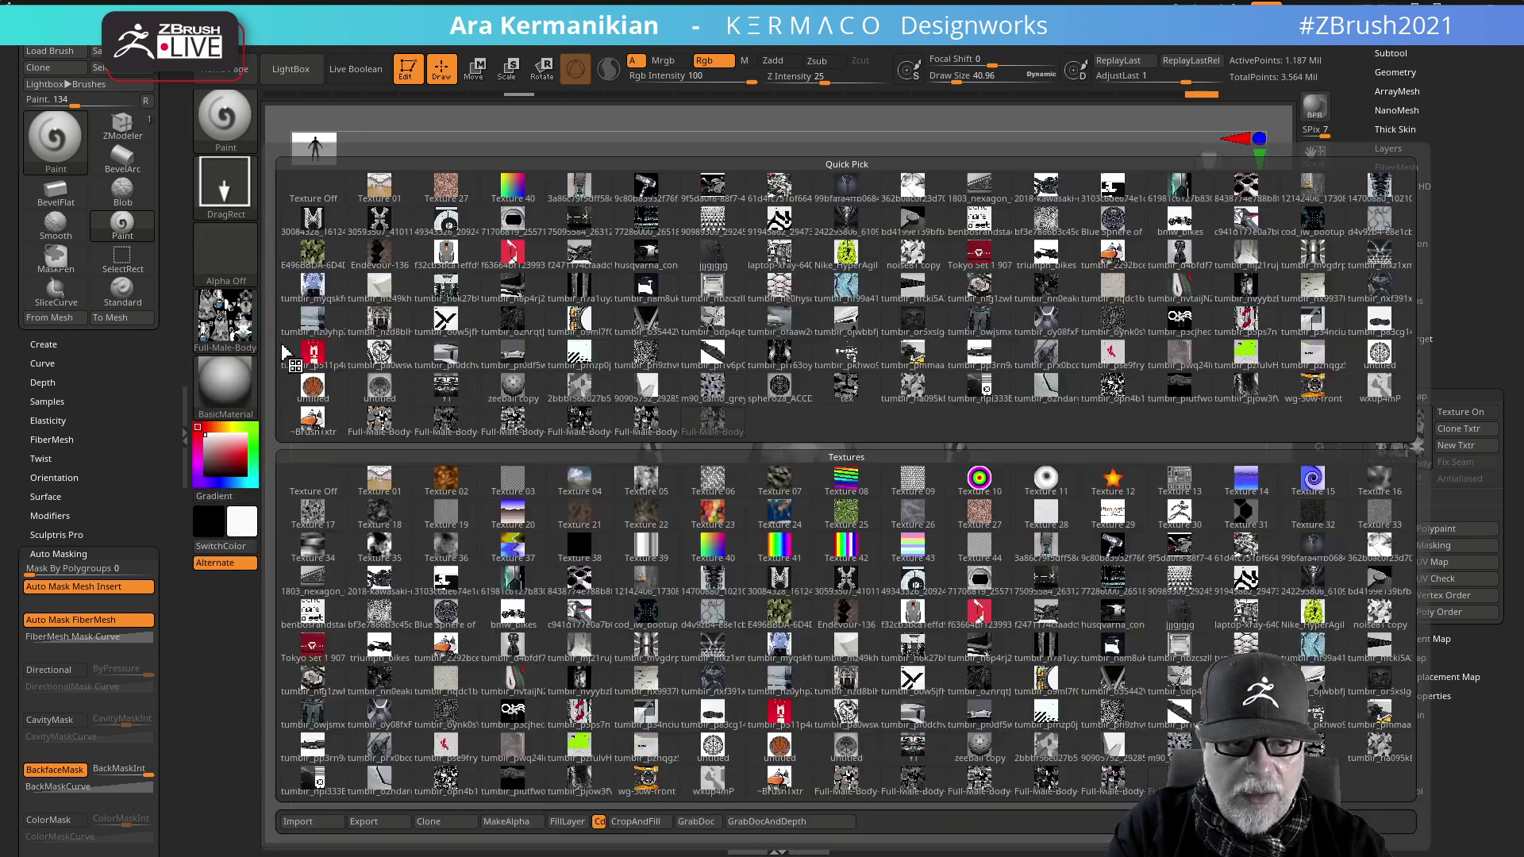
pyautogui.click(314, 479)
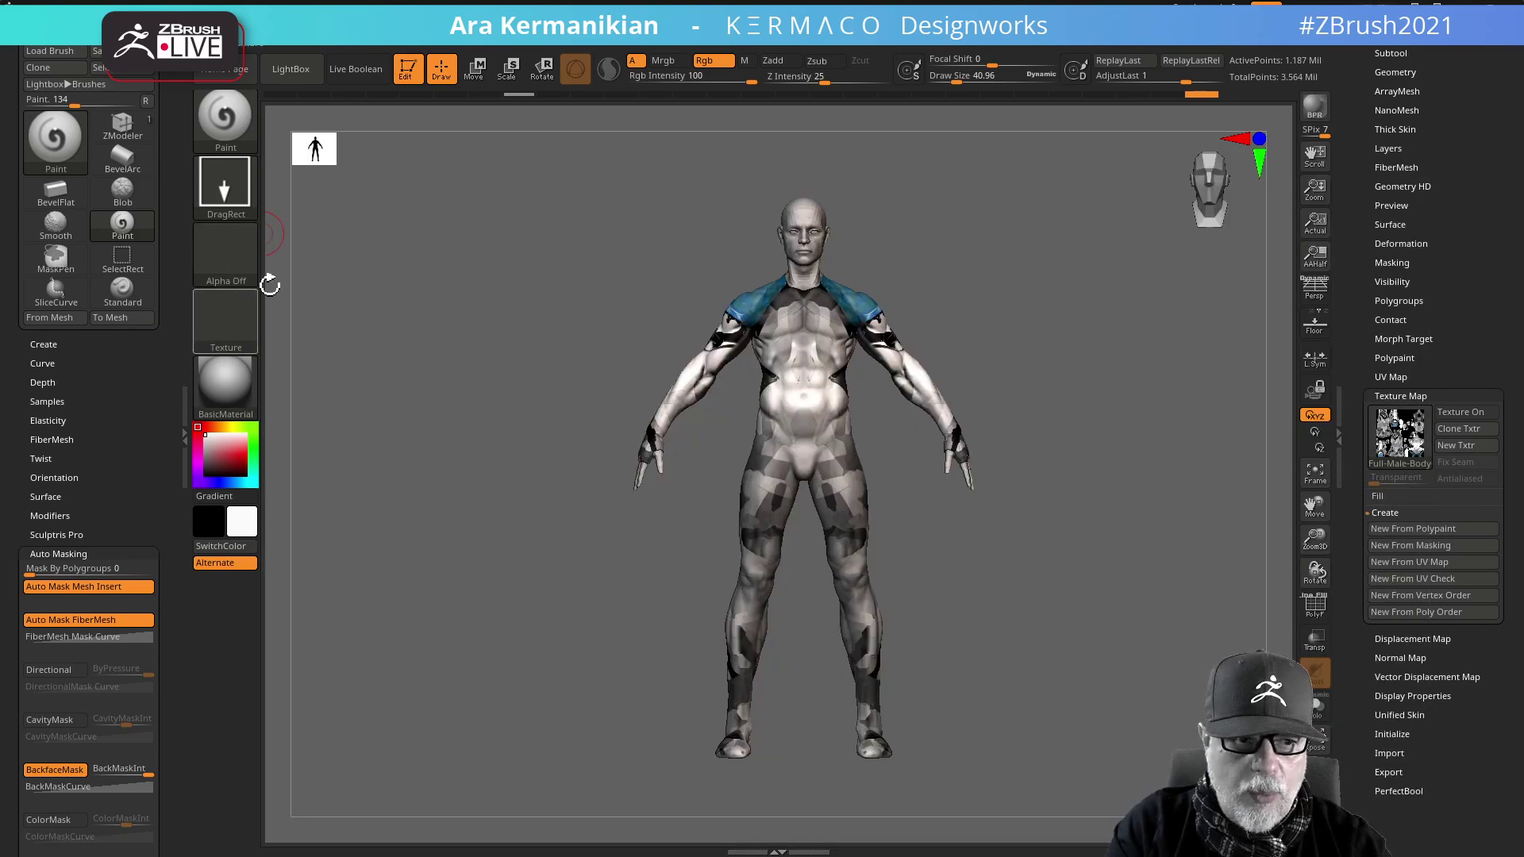
pyautogui.click(232, 325)
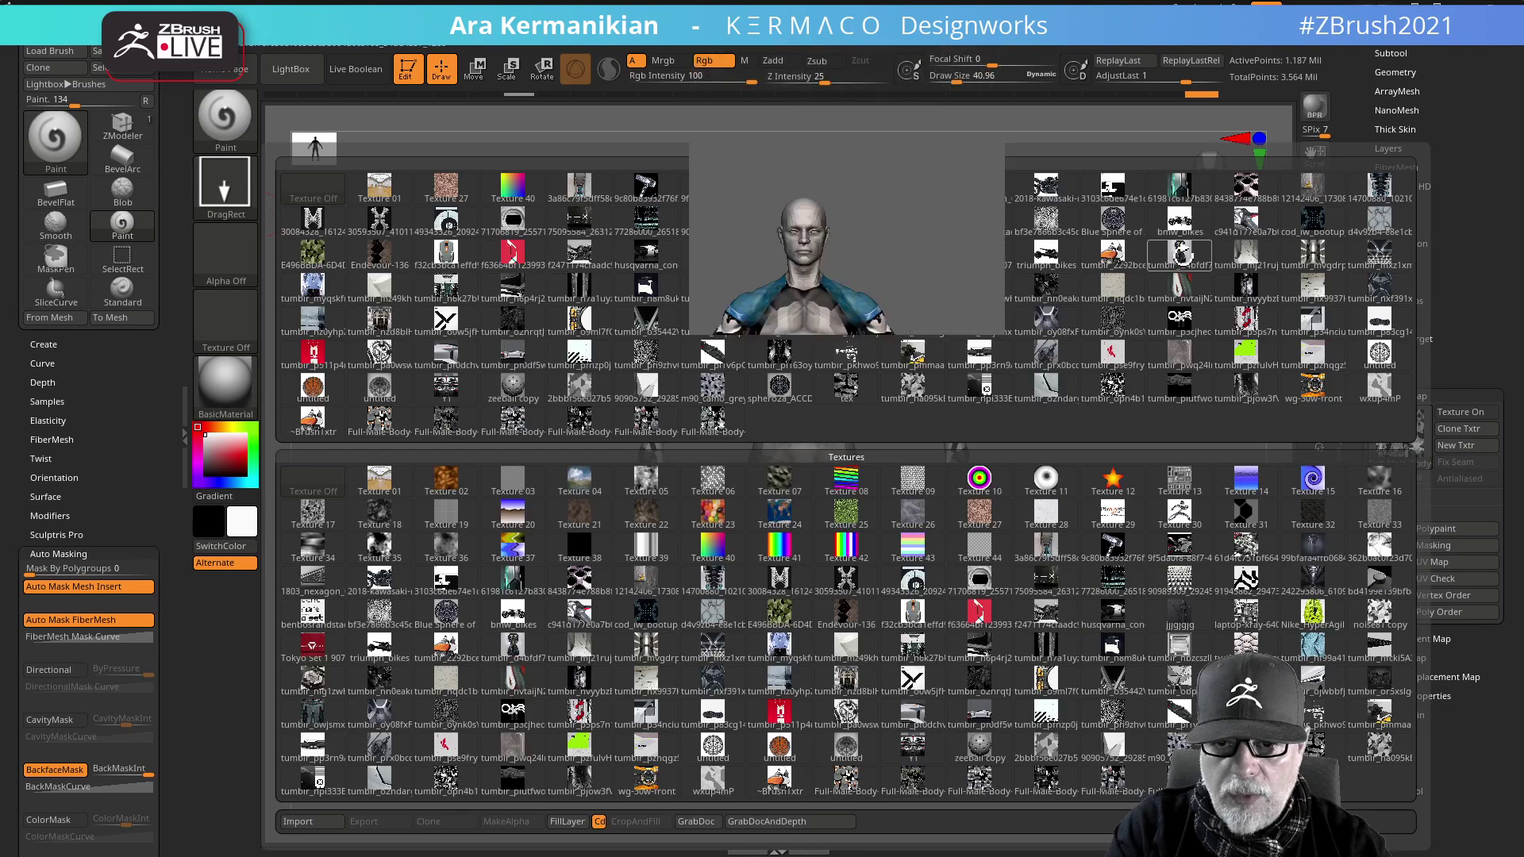
pyautogui.click(1178, 262)
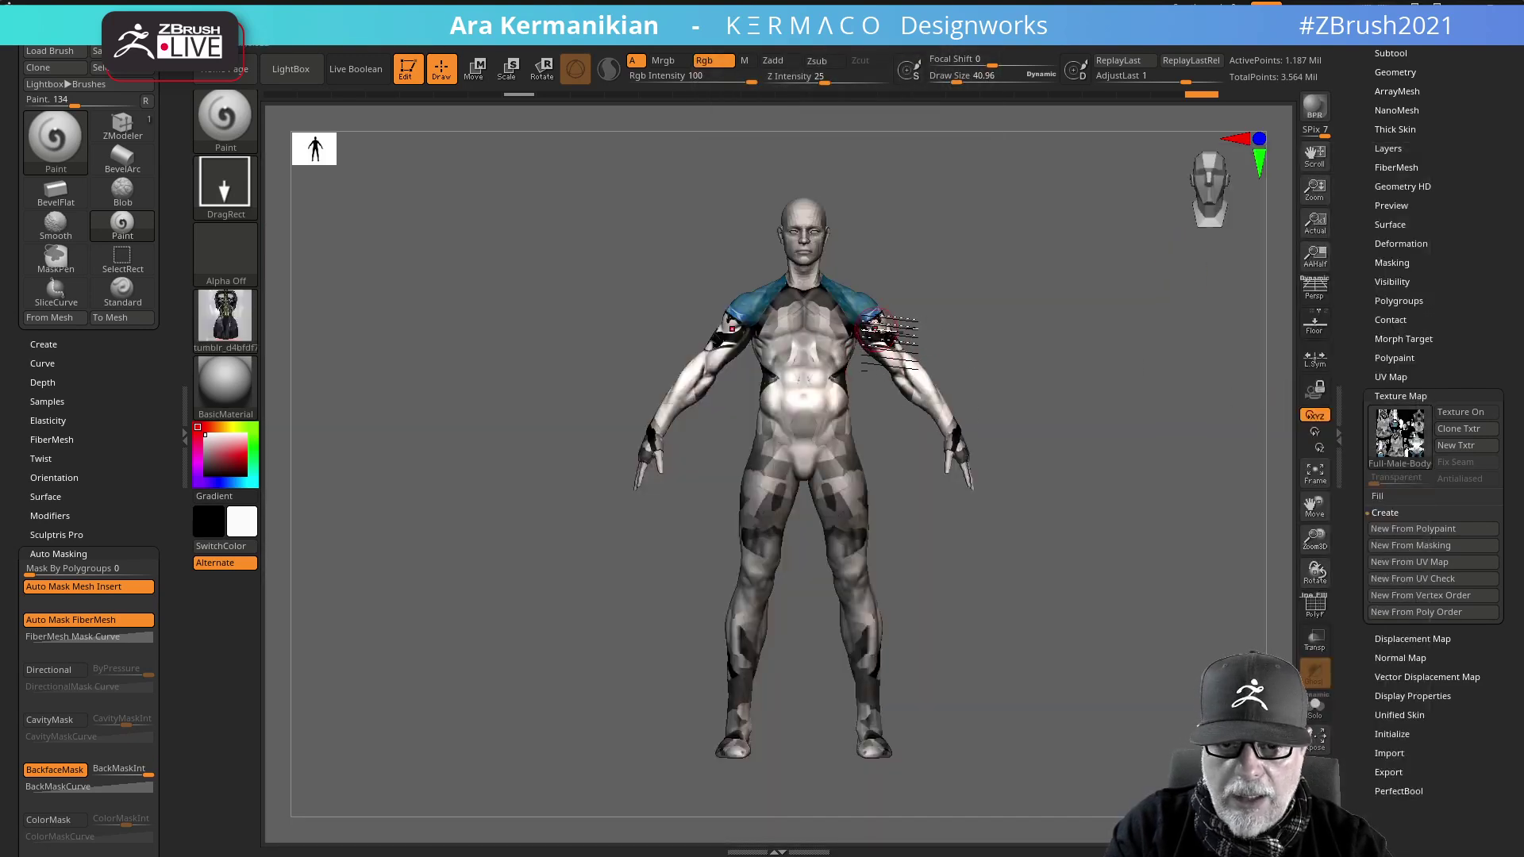
# - Stamp the black-and-yellow suit photo symmetrically over the front torso, arms and legs, covering the camouflage
pyautogui.moveTo(750, 323); pyautogui.dragTo(605, 460)
pyautogui.moveTo(830, 396); pyautogui.dragTo(904, 849)
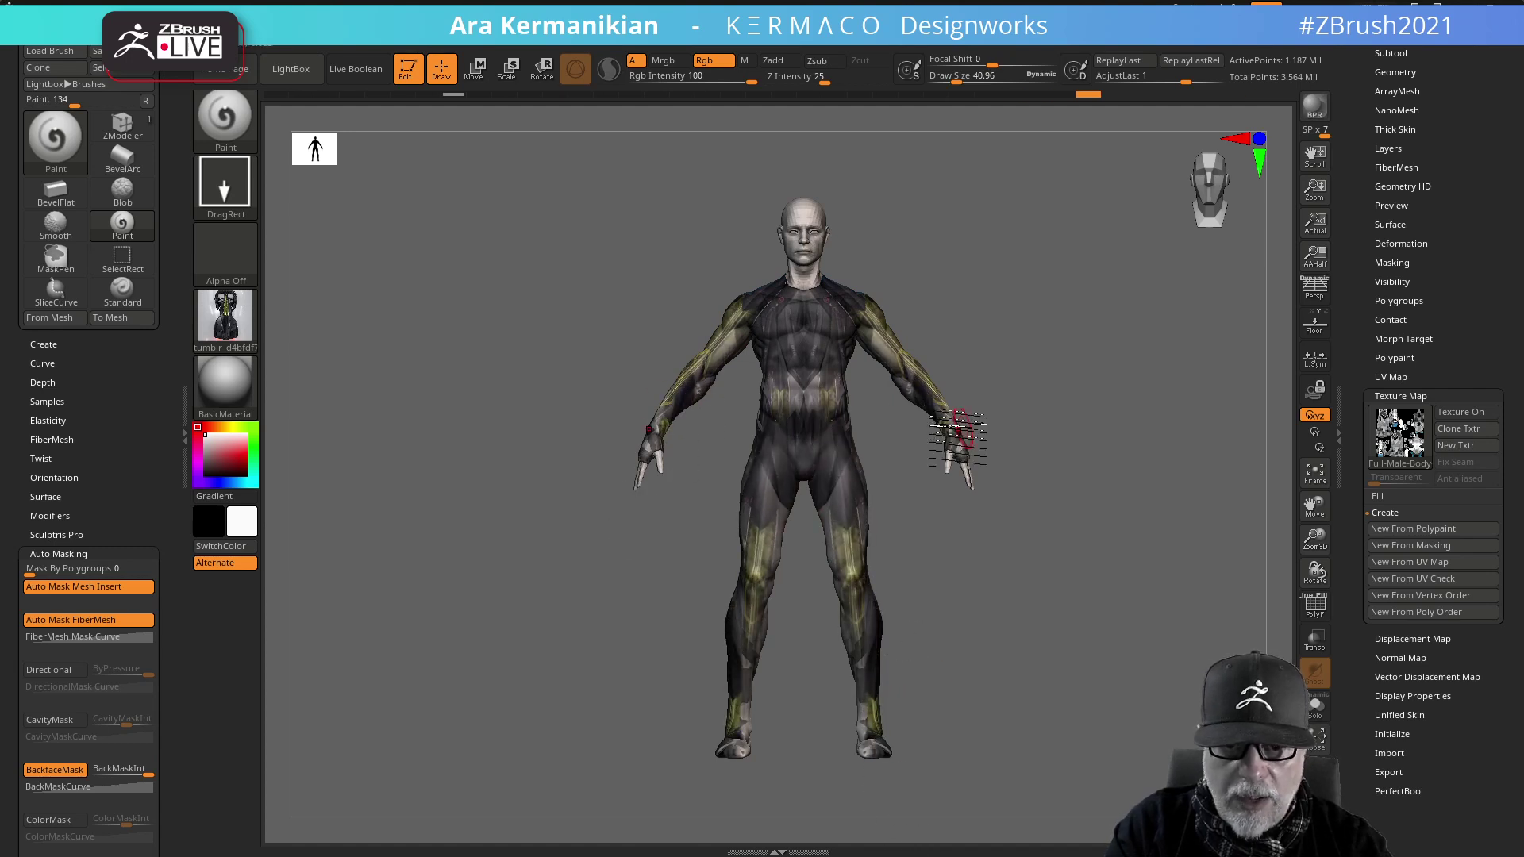
pyautogui.moveTo(842, 488); pyautogui.dragTo(1011, 366)
pyautogui.moveTo(877, 342); pyautogui.dragTo(960, 774)
pyautogui.moveTo(924, 456); pyautogui.dragTo(971, 531)
# - Stamp more of the black-and-yellow photo from different angles over the forearms, thighs and knees
pyautogui.keyDown('shift'); pyautogui.moveTo(1198, 524); pyautogui.dragTo(1087, 530); pyautogui.keyUp('shift')
pyautogui.moveTo(944, 424); pyautogui.dragTo(952, 492)
pyautogui.moveTo(673, 397); pyautogui.dragTo(719, 401)
pyautogui.moveTo(887, 381); pyautogui.dragTo(872, 512)
pyautogui.keyDown('shift'); pyautogui.moveTo(1141, 446); pyautogui.dragTo(1190, 369); pyautogui.keyUp('shift')
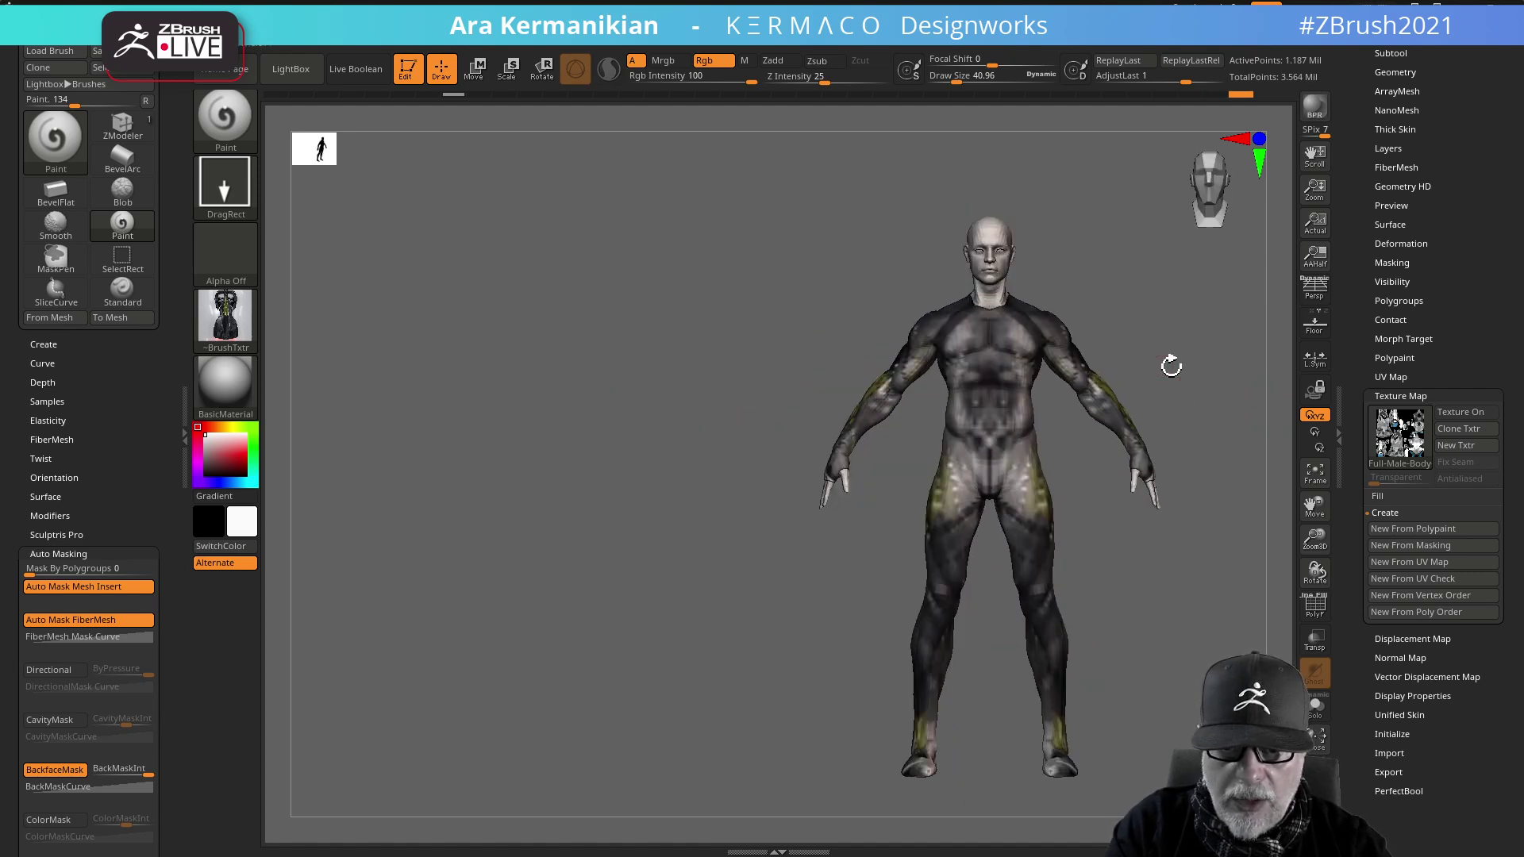
pyautogui.moveTo(873, 444)
pyautogui.mouseDown()
pyautogui.moveTo(877, 551)
pyautogui.moveTo(945, 585)
pyautogui.moveTo(916, 615)
pyautogui.moveTo(883, 594)
pyautogui.mouseUp()
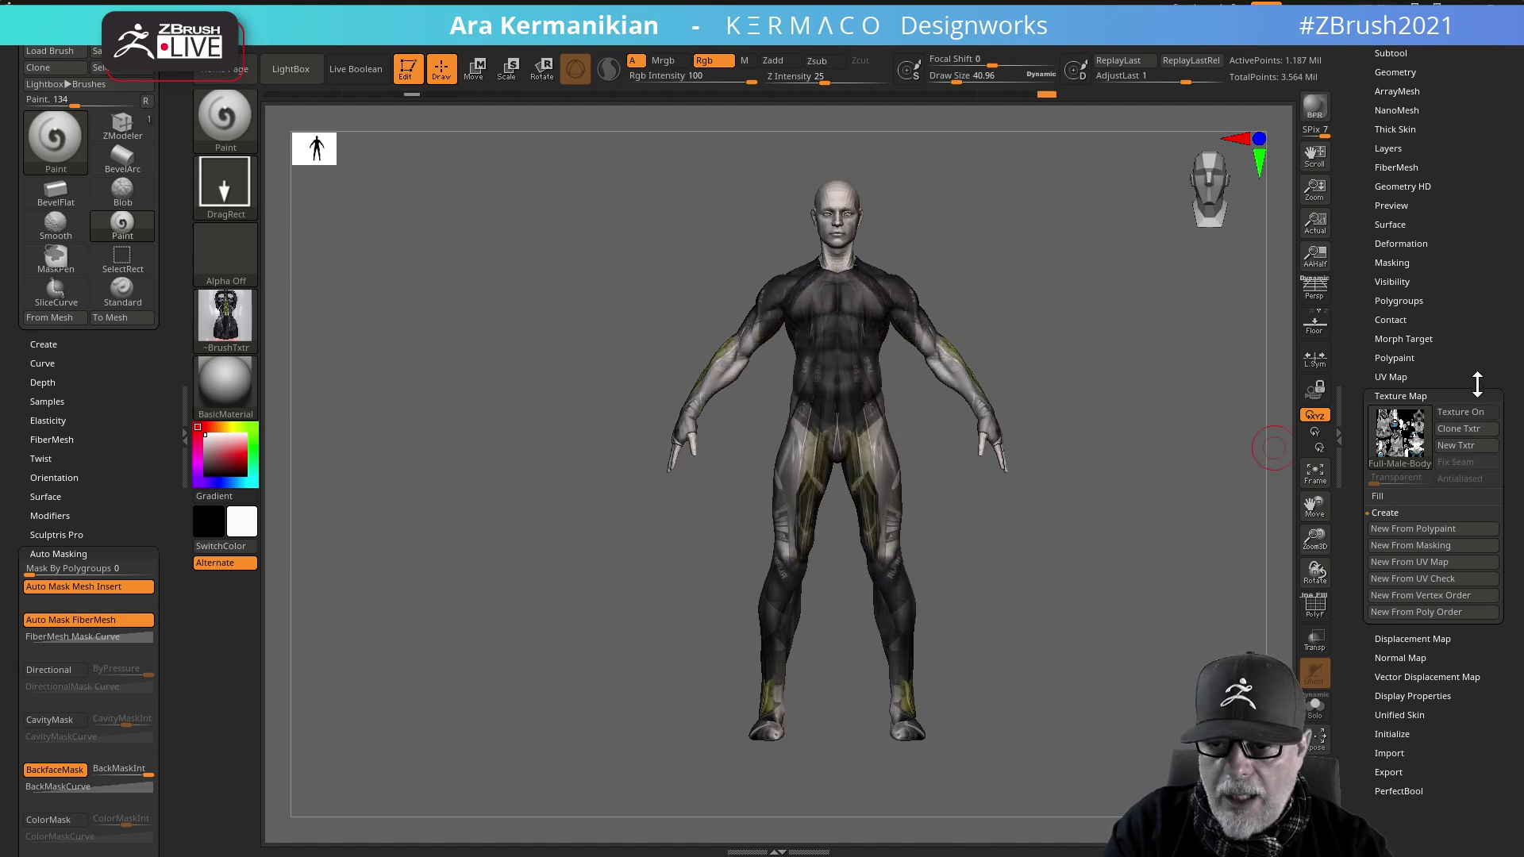
pyautogui.moveTo(981, 361)
pyautogui.mouseDown()
pyautogui.moveTo(1007, 488)
pyautogui.moveTo(1006, 447)
pyautogui.mouseUp()
pyautogui.moveTo(882, 548); pyautogui.dragTo(875, 623)
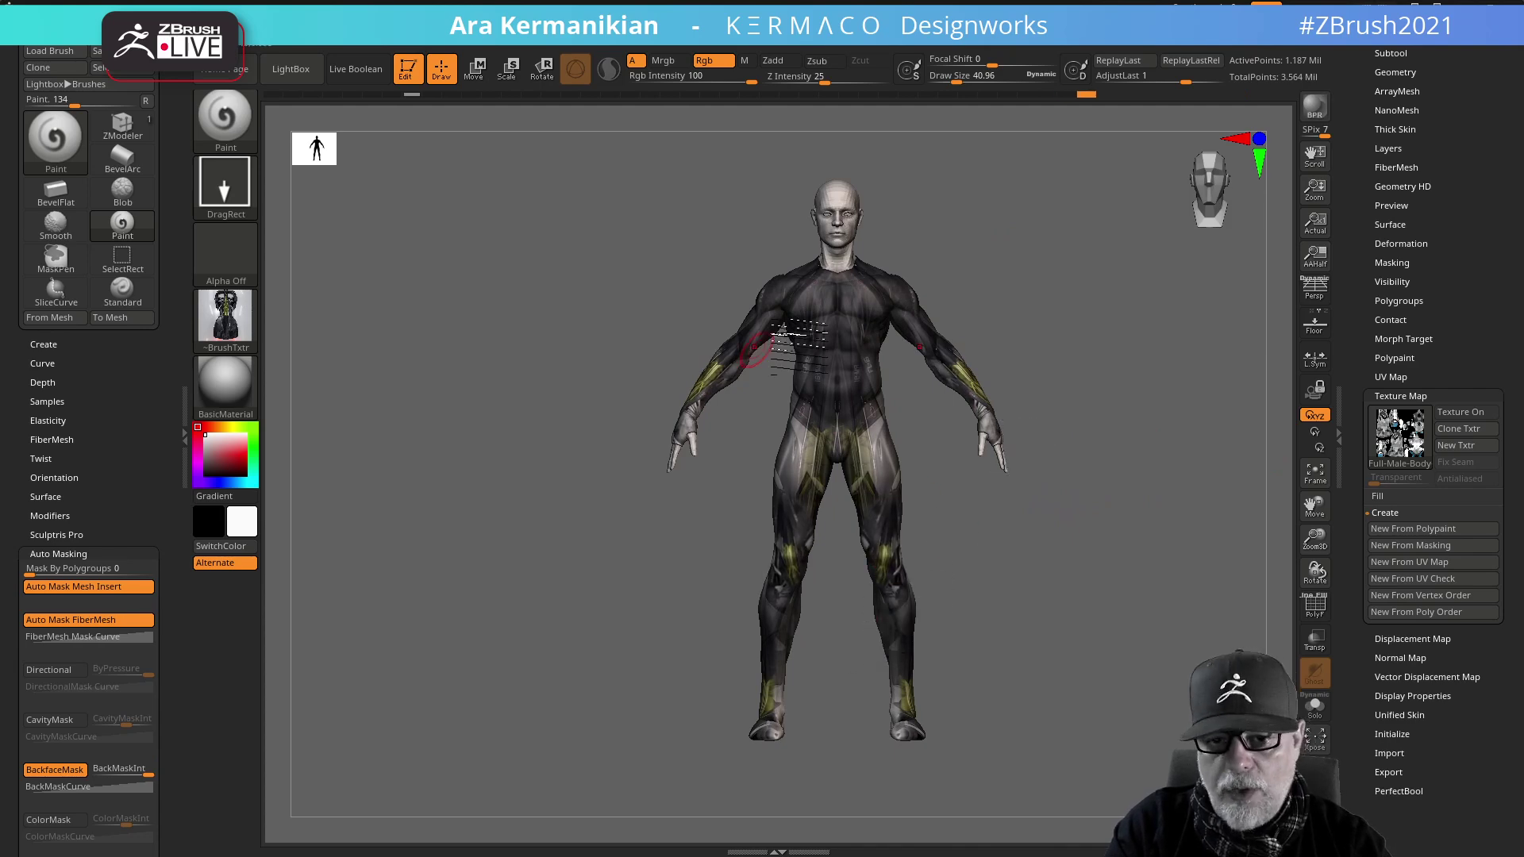
# - Rework the chest, hips and lower legs with further stamps of the black-and-yellow photo
pyautogui.moveTo(1170, 434)
pyautogui.mouseDown()
pyautogui.moveTo(1024, 436)
pyautogui.moveTo(1225, 605)
pyautogui.moveTo(980, 644)
pyautogui.mouseUp()
pyautogui.moveTo(913, 561)
pyautogui.mouseDown()
pyautogui.moveTo(955, 719)
pyautogui.moveTo(934, 747)
pyautogui.mouseUp()
pyautogui.moveTo(1028, 682)
pyautogui.mouseDown()
pyautogui.moveTo(1150, 617)
pyautogui.moveTo(1114, 607)
pyautogui.moveTo(1190, 561)
pyautogui.mouseUp()
pyautogui.moveTo(905, 337); pyautogui.dragTo(883, 459)
pyautogui.moveTo(1238, 403); pyautogui.dragTo(1073, 366)
pyautogui.moveTo(846, 372); pyautogui.dragTo(903, 243)
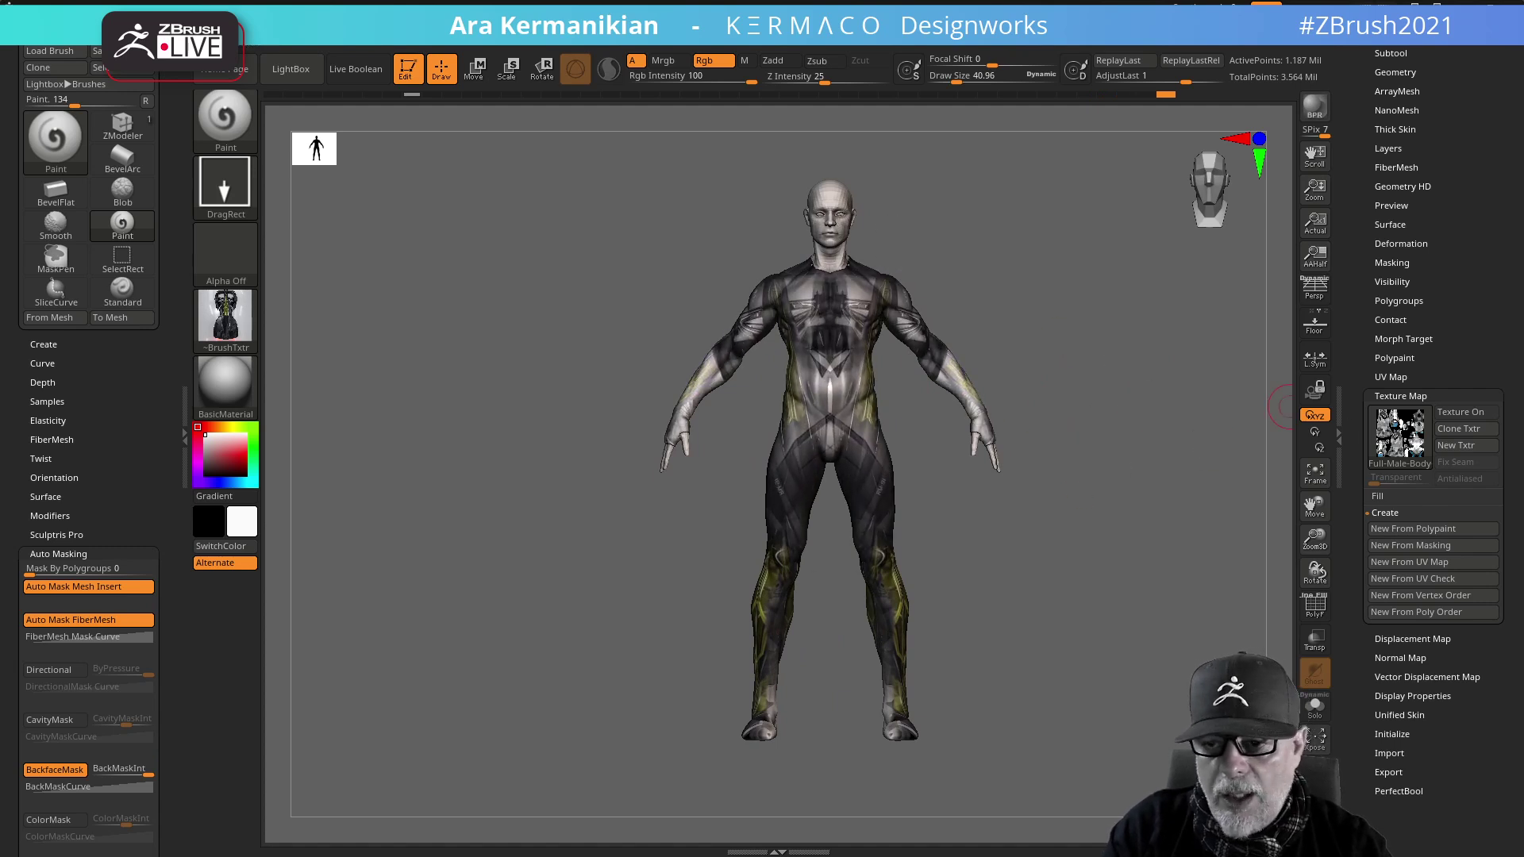
# - Generate a new texture map from the suit's black-and-yellow polypaint
pyautogui.click(1413, 527)
pyautogui.moveTo(1395, 444)
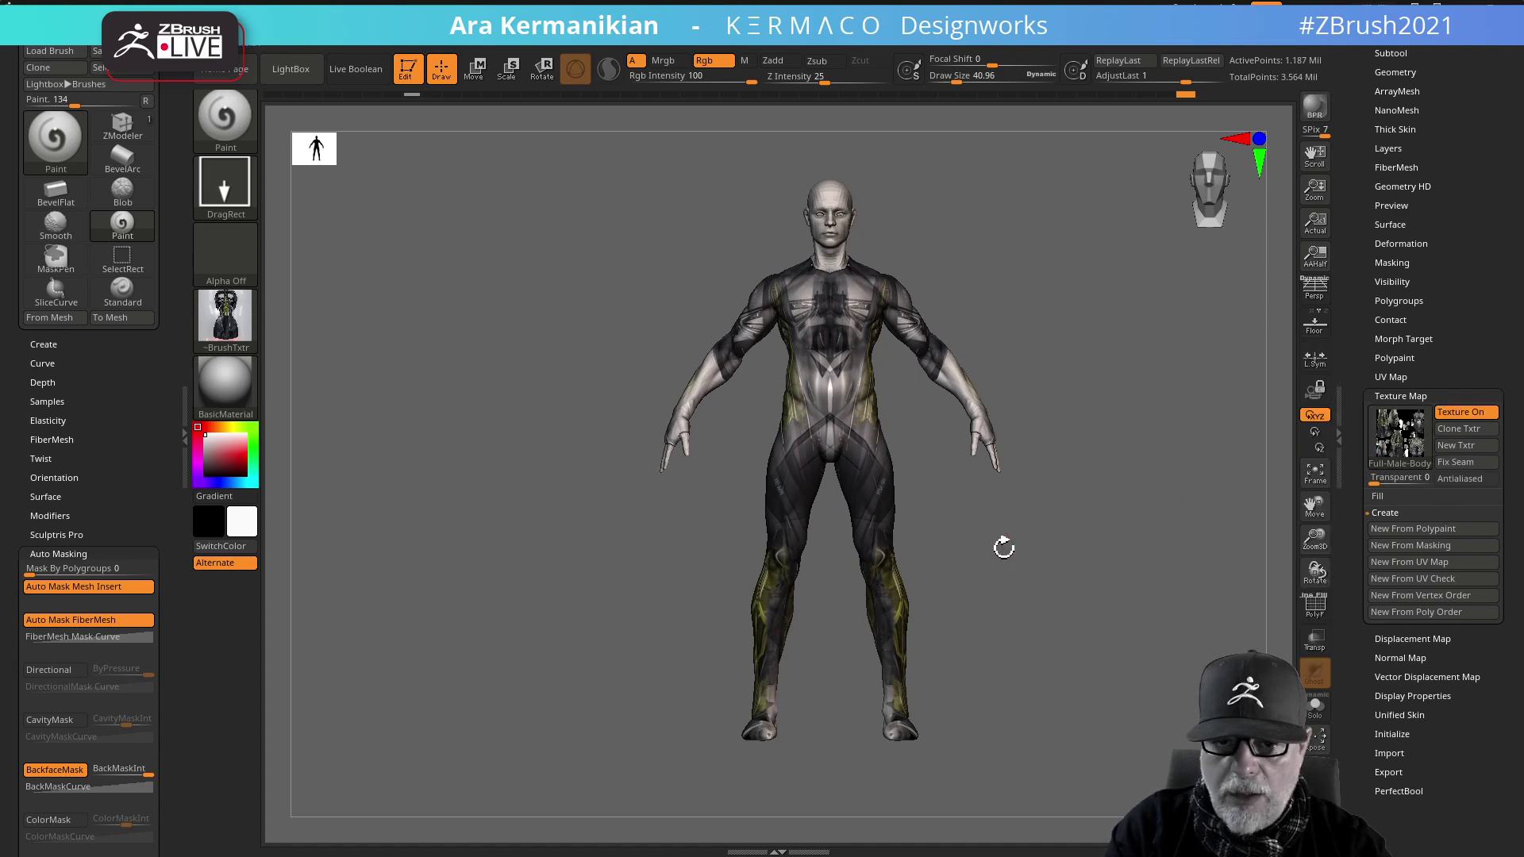
pyautogui.moveTo(1079, 402); pyautogui.dragTo(1061, 380)
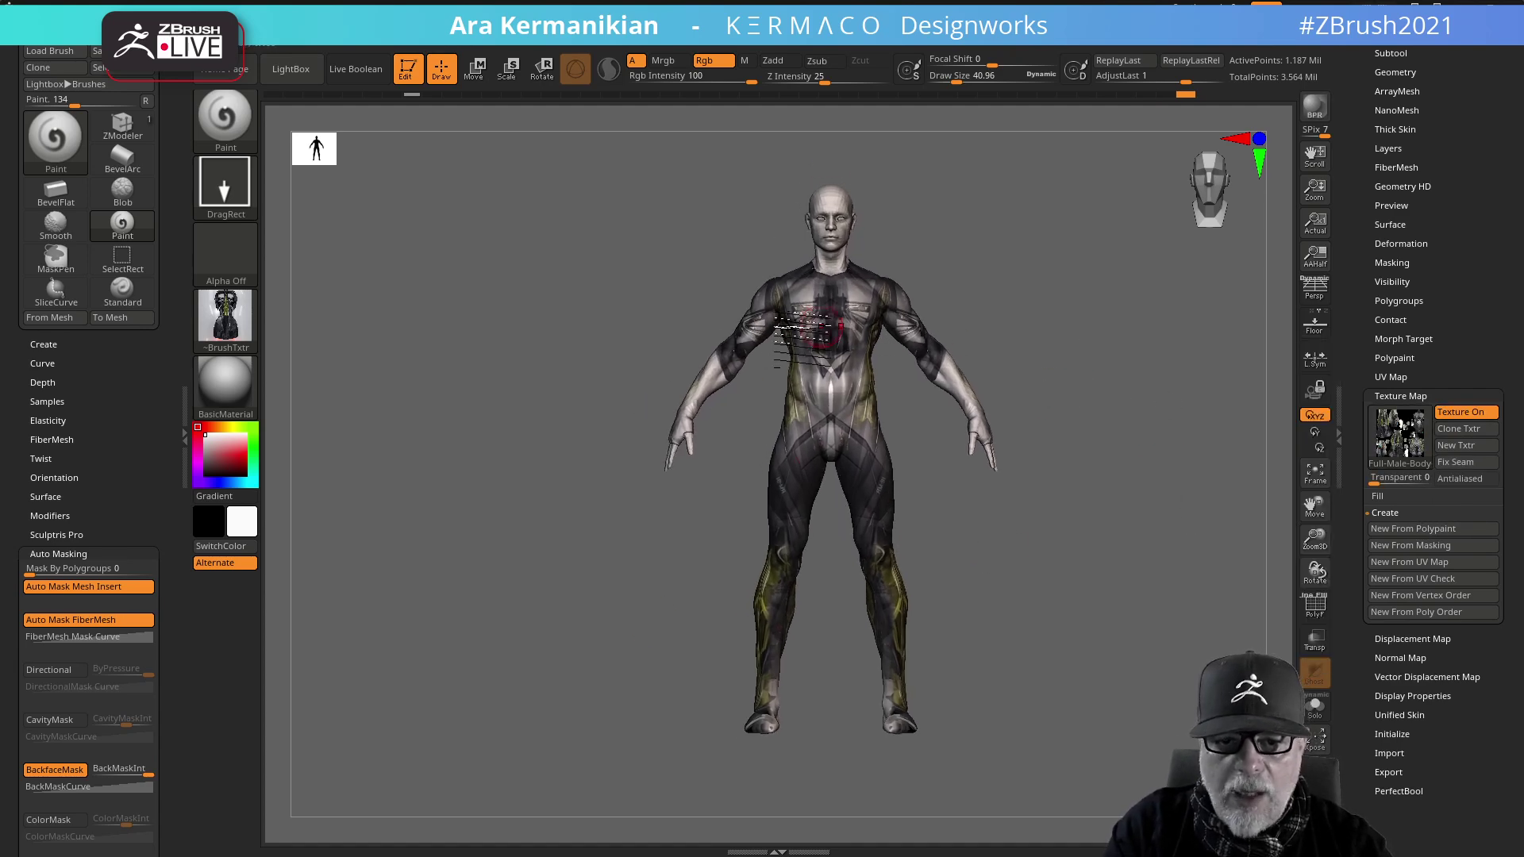
pyautogui.moveTo(1118, 350)
pyautogui.mouseDown()
pyautogui.moveTo(1011, 366)
pyautogui.moveTo(1137, 364)
pyautogui.moveTo(1055, 350)
pyautogui.moveTo(1093, 356)
pyautogui.mouseUp()
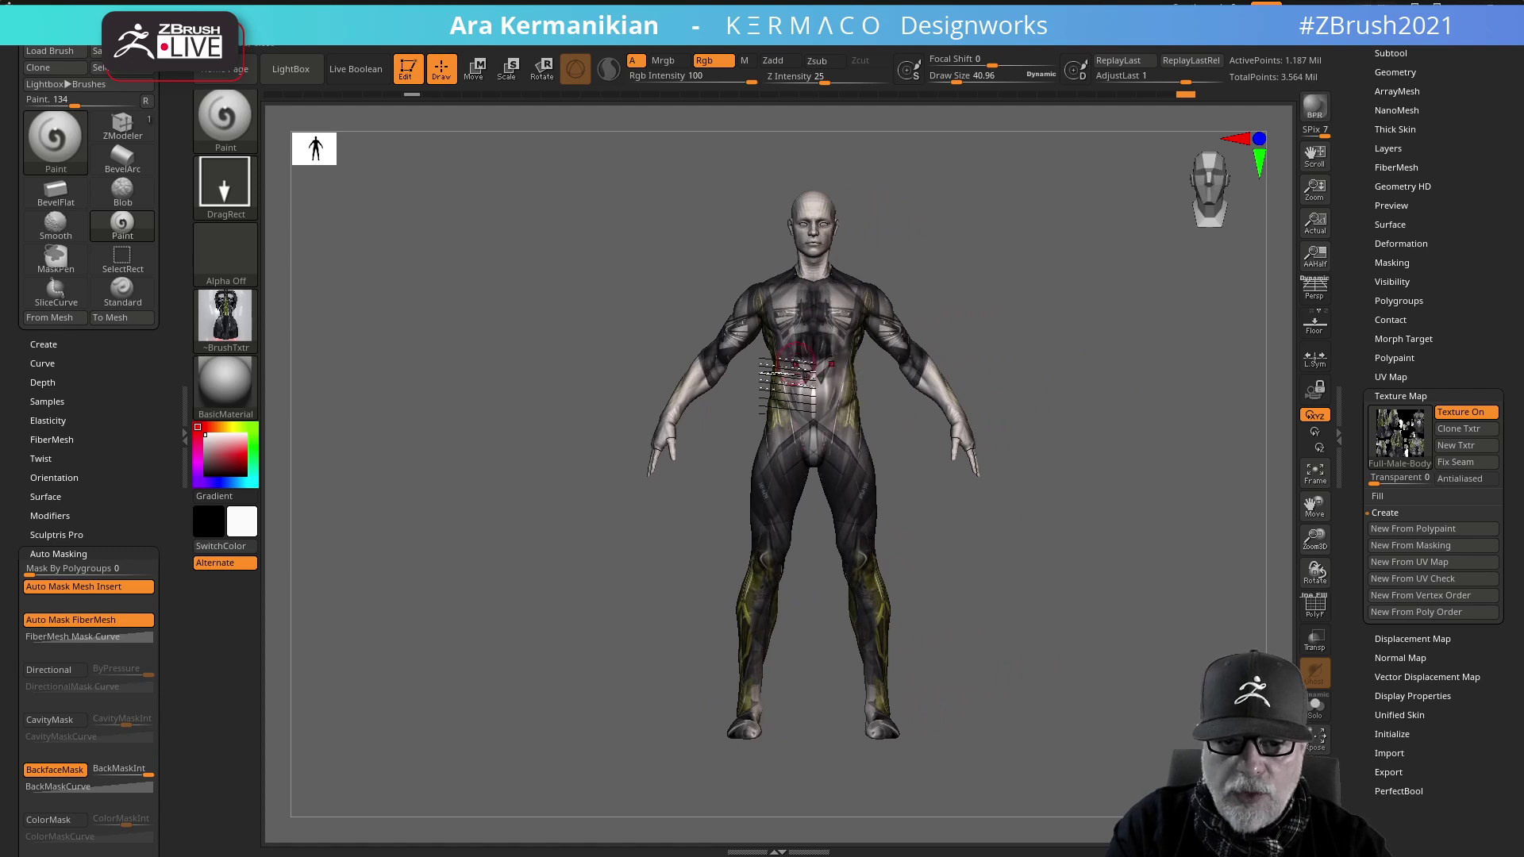
pyautogui.click(1418, 396)
pyautogui.keyDown('alt'); pyautogui.moveTo(1117, 412); pyautogui.dragTo(1135, 441); pyautogui.keyUp('alt')
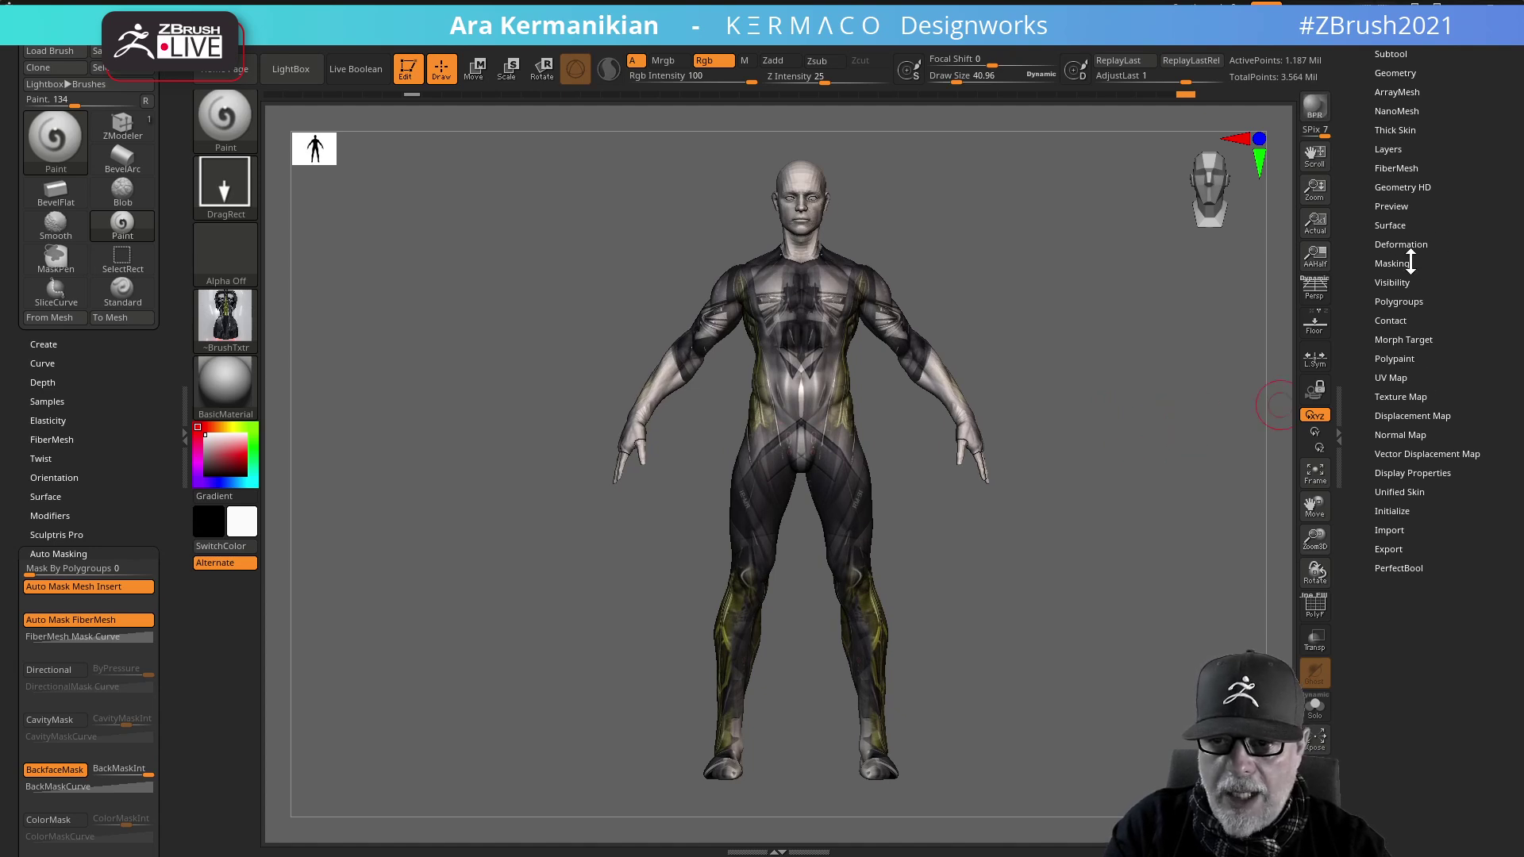
# - Mask the suit based on its painted colors
pyautogui.scroll(3, 1445, 259)
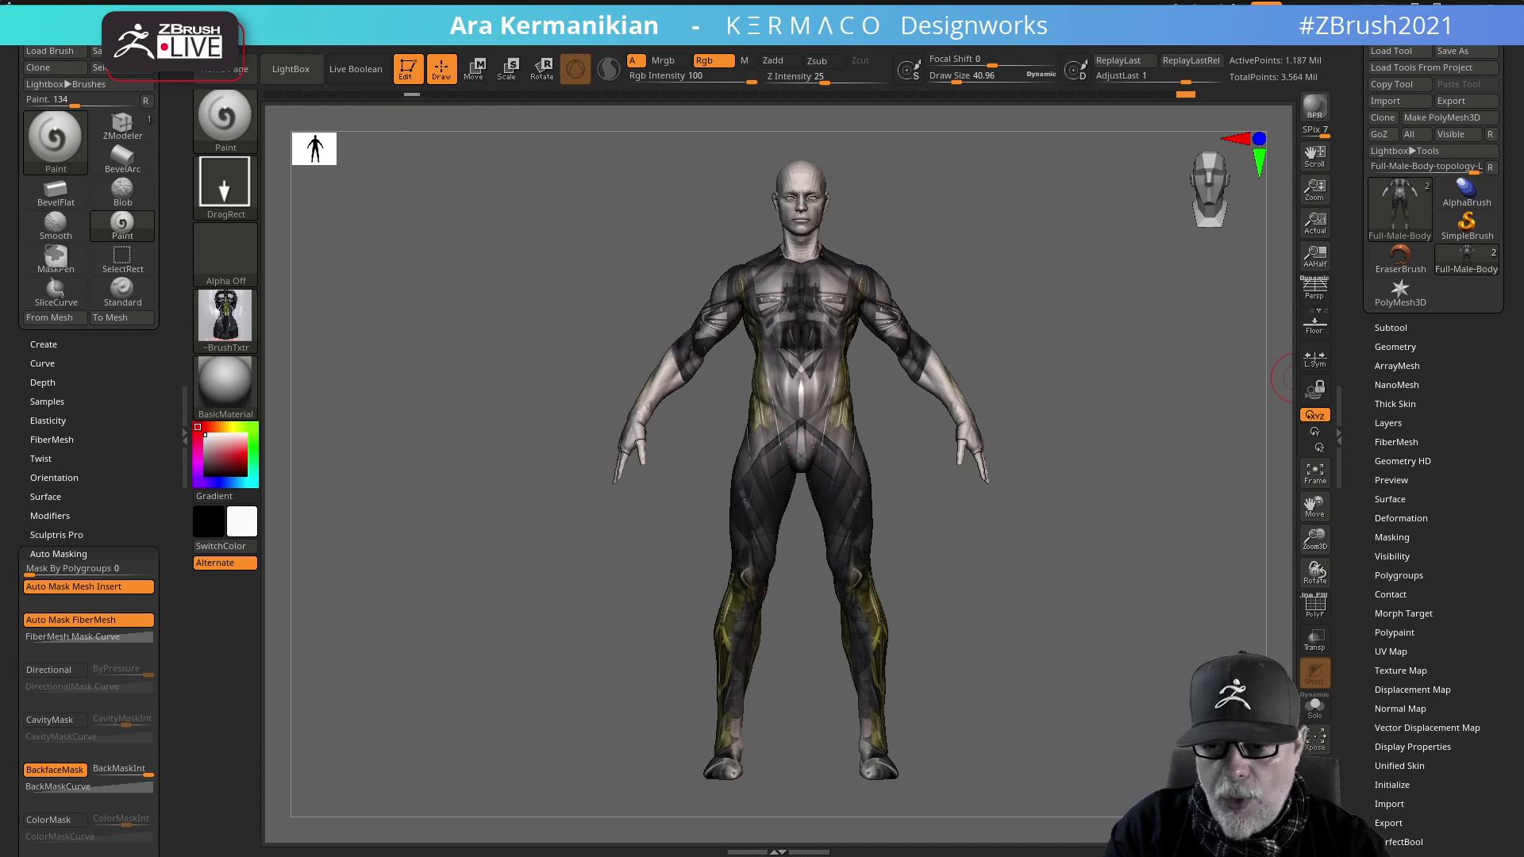
pyautogui.click(1397, 539)
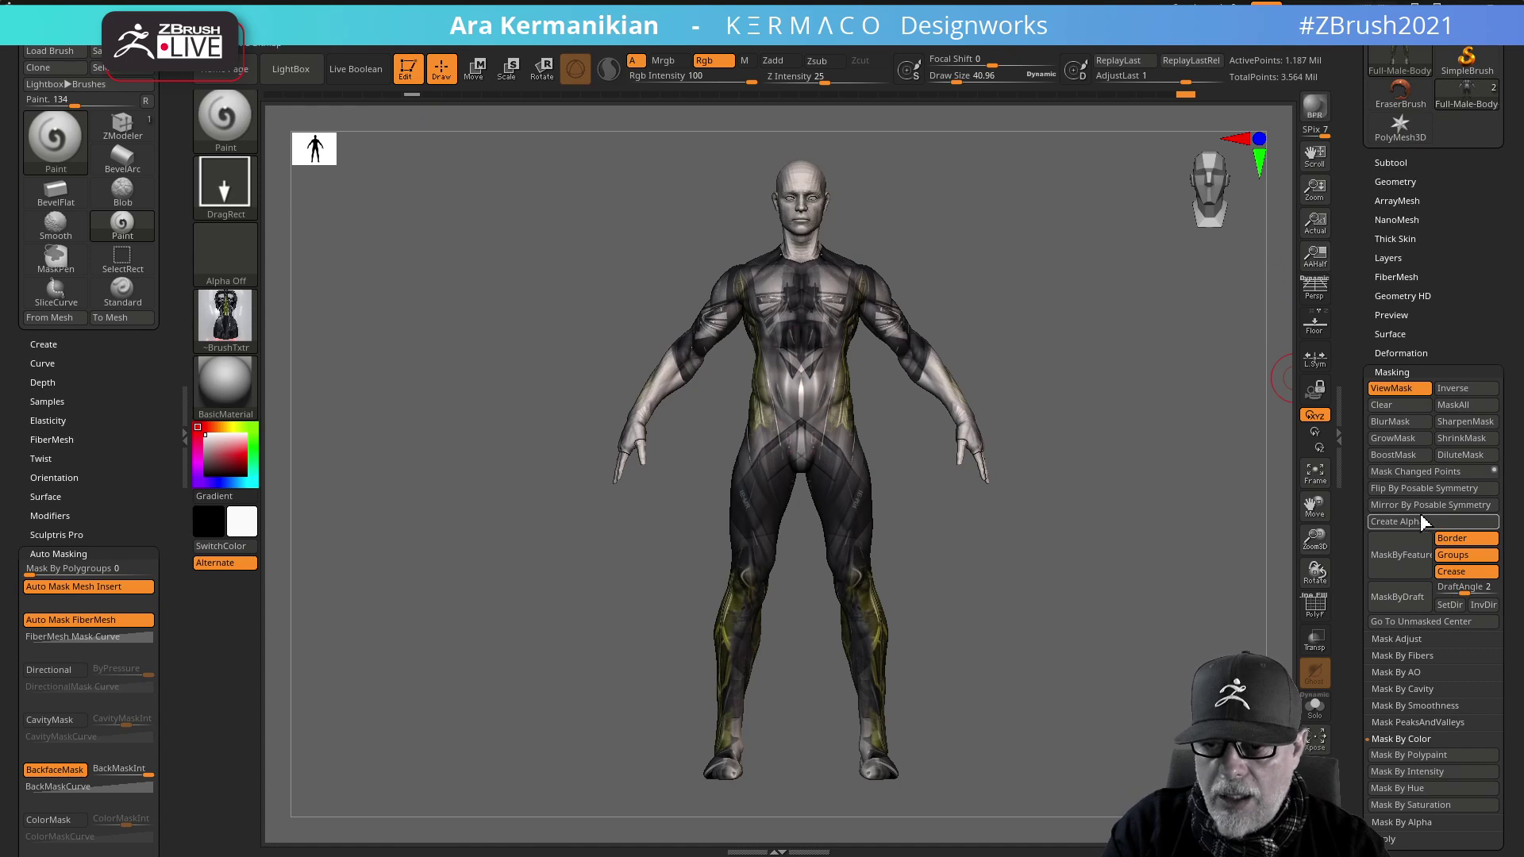
pyautogui.click(1411, 485)
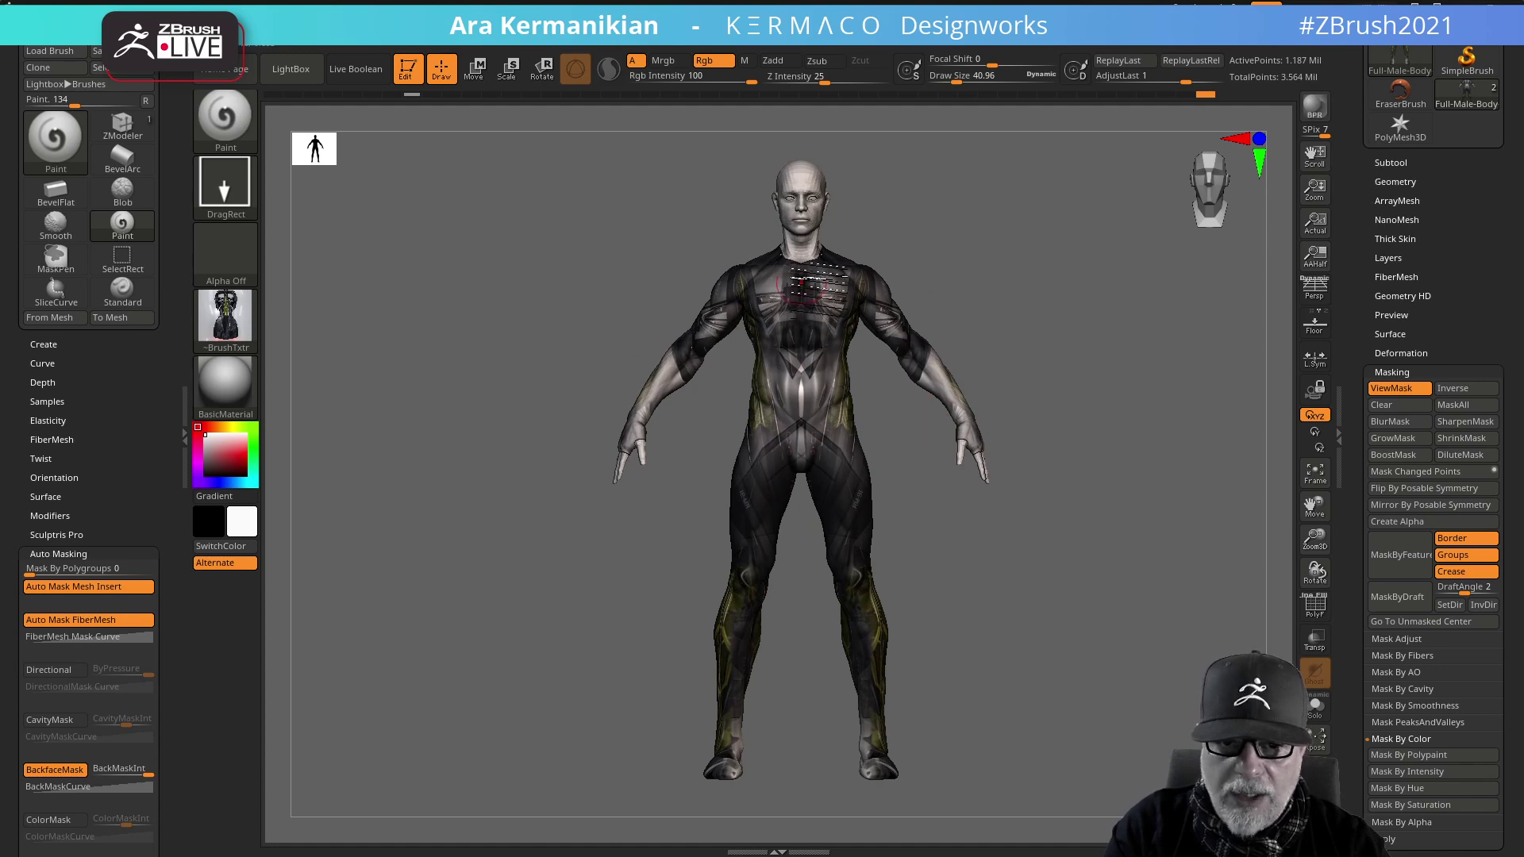
# - Turn off the suit subtool's polypaint and its texture map display, leaving the masked surface in plain material
pyautogui.click(1394, 162)
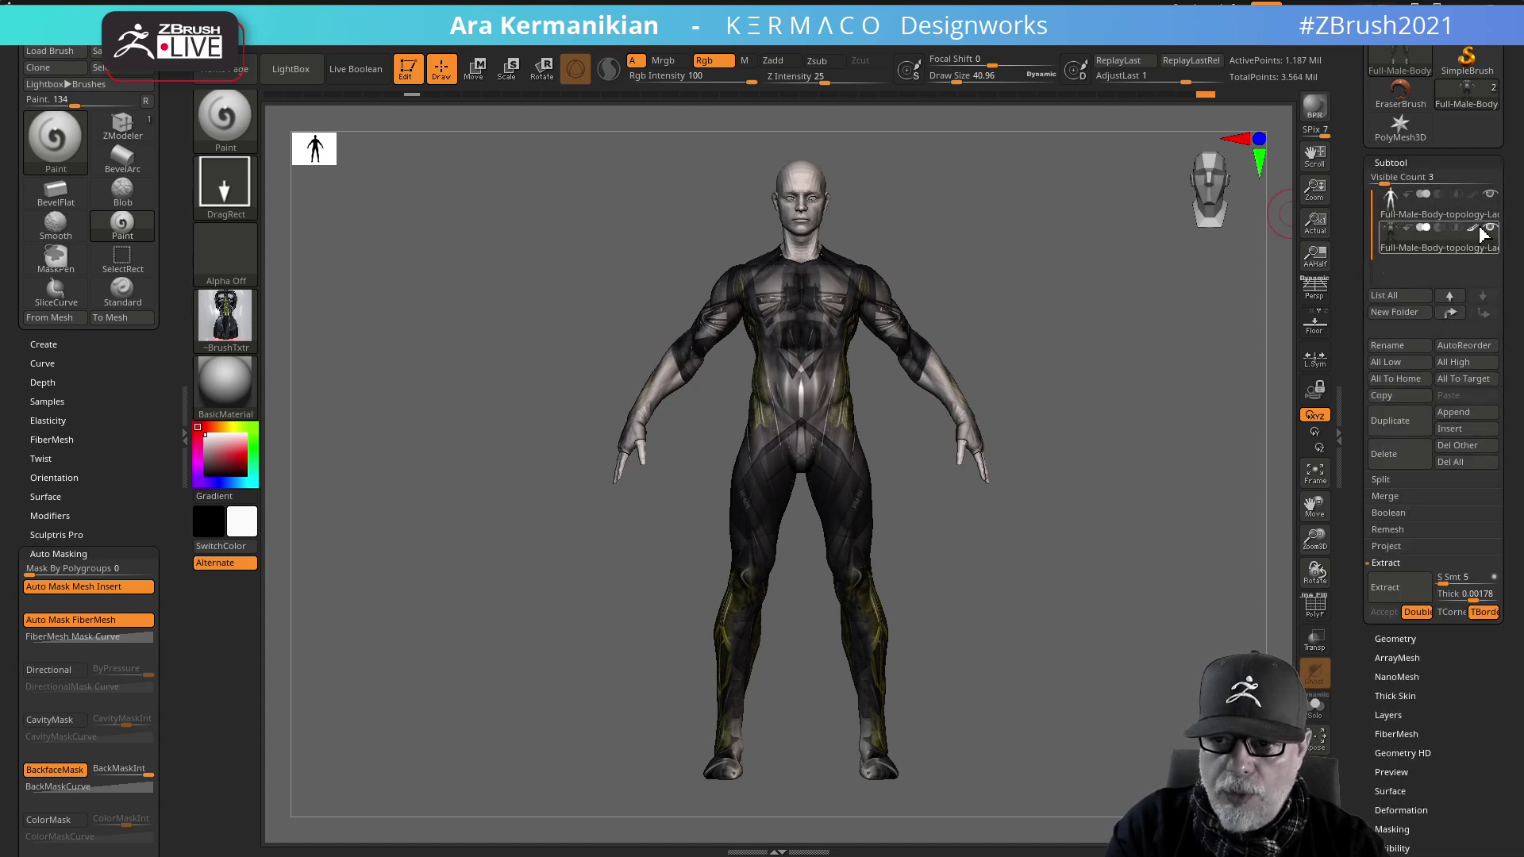
pyautogui.moveTo(1027, 354); pyautogui.dragTo(1183, 338)
pyautogui.moveTo(1346, 531); pyautogui.dragTo(1376, 394)
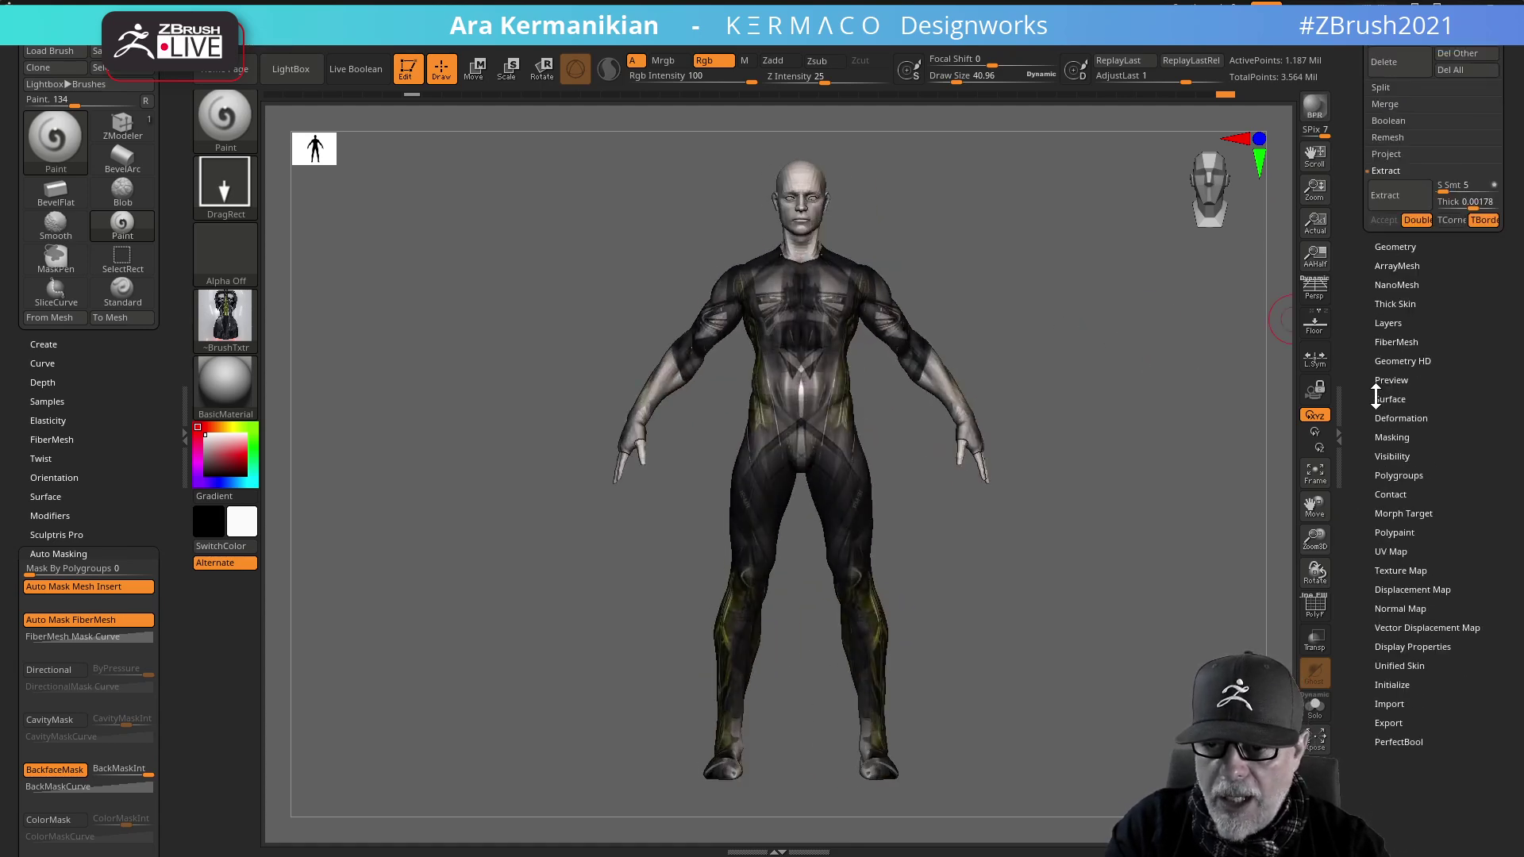
pyautogui.click(1401, 570)
pyautogui.click(1460, 384)
pyautogui.keyDown('alt'); pyautogui.moveTo(1066, 400); pyautogui.dragTo(1161, 448); pyautogui.keyUp('alt')
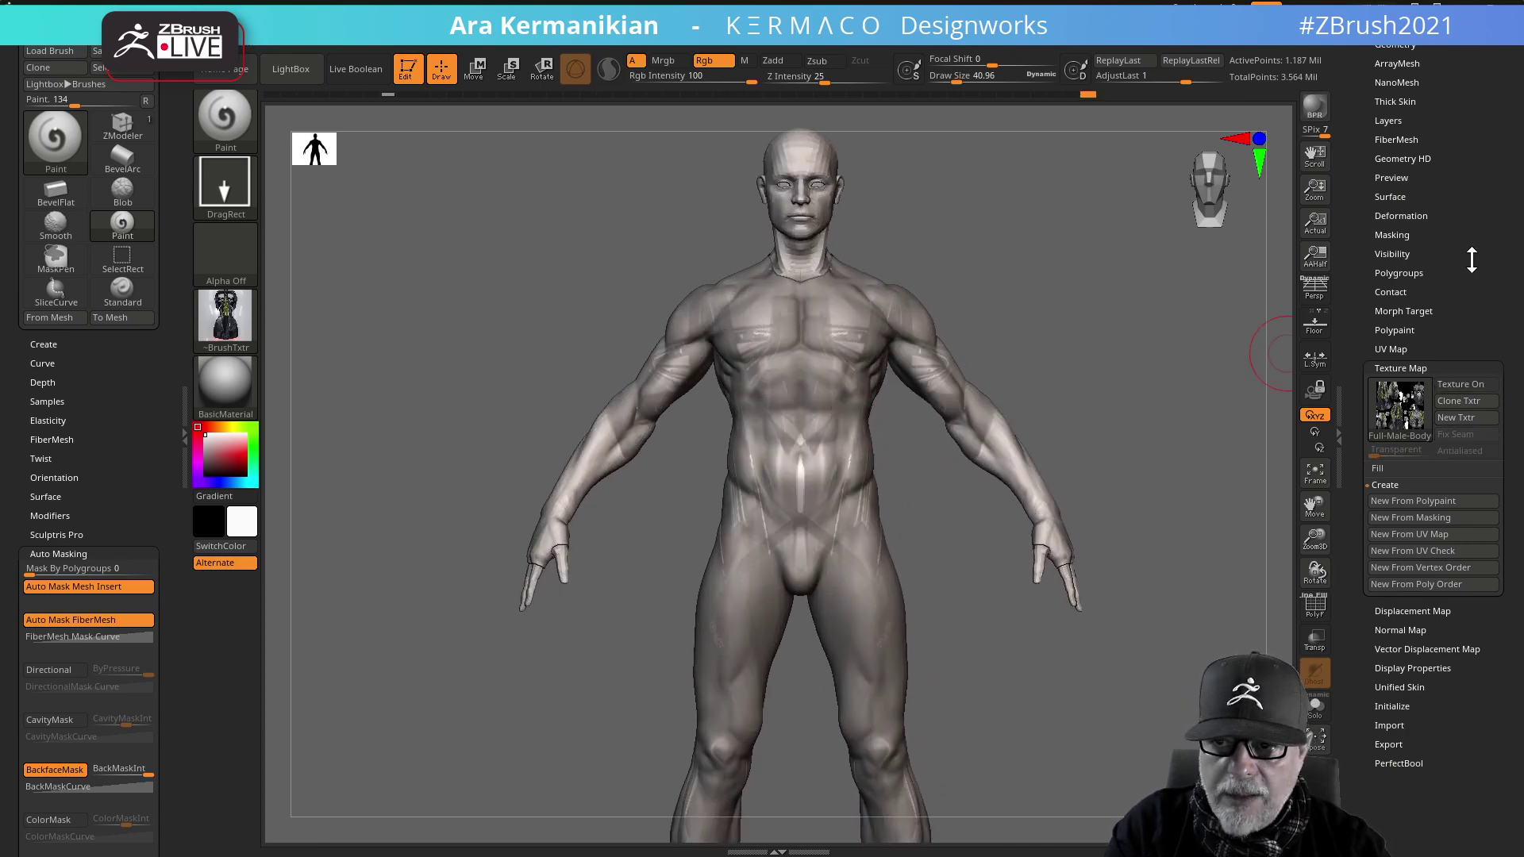
# - Adjust the strength of the suit's color mask by diluting it and boosting it again
pyautogui.moveTo(1465, 251); pyautogui.dragTo(1470, 380)
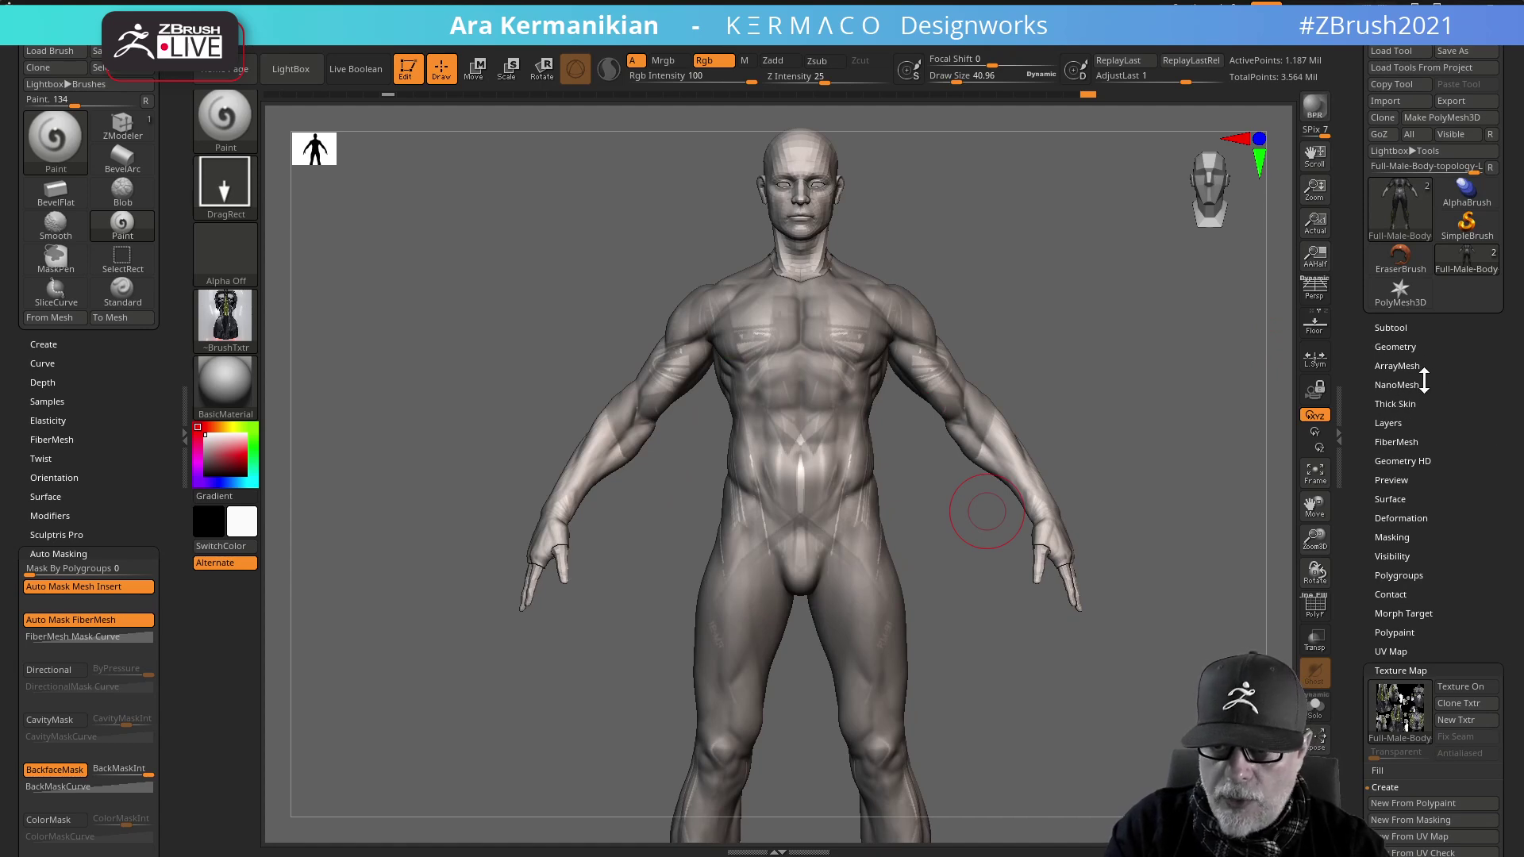
pyautogui.click(1399, 537)
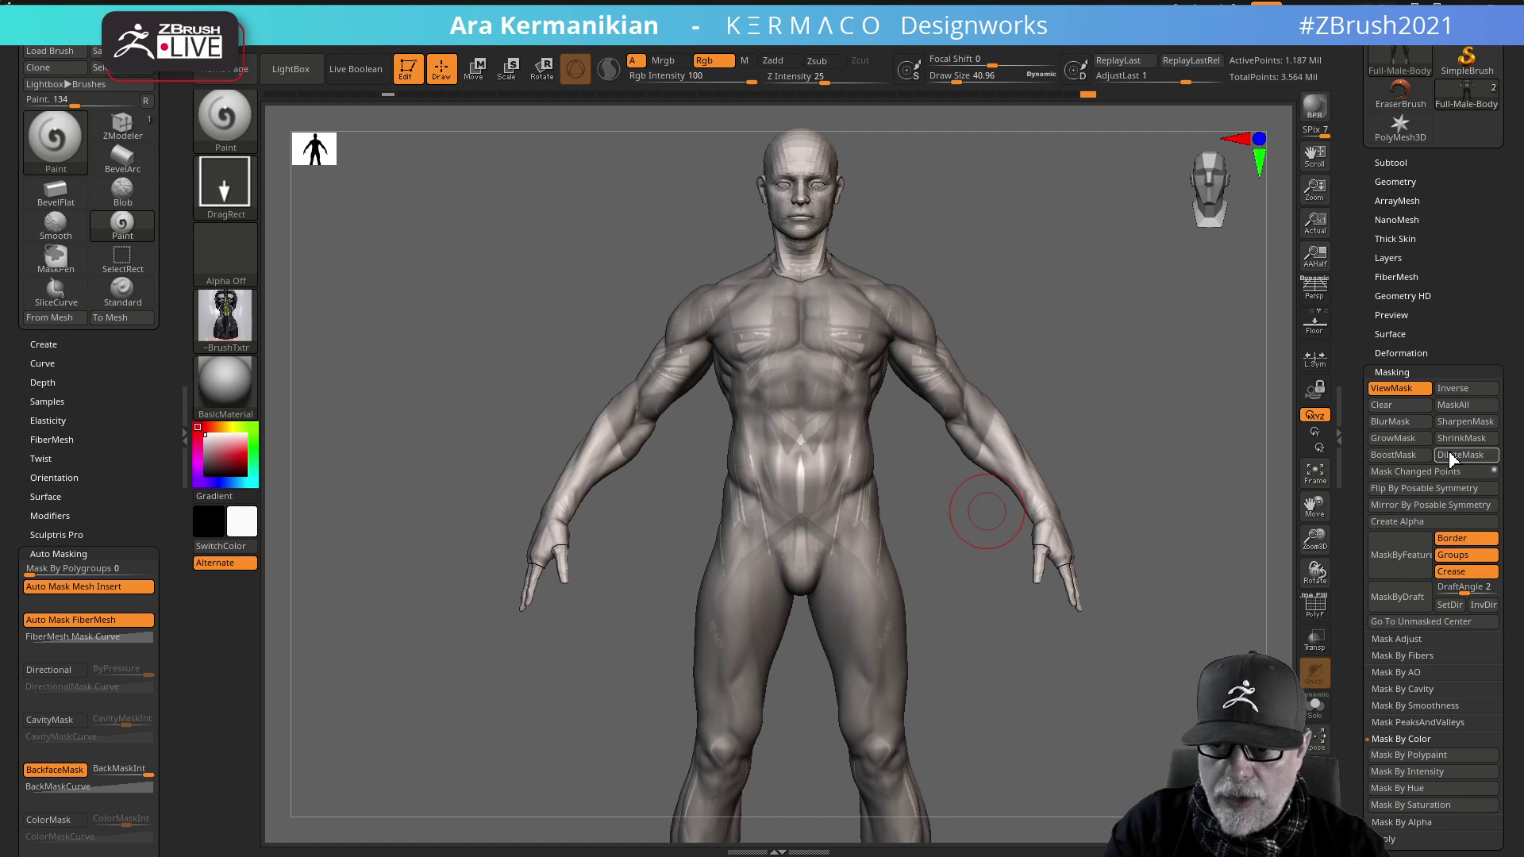
pyautogui.click(1456, 456)
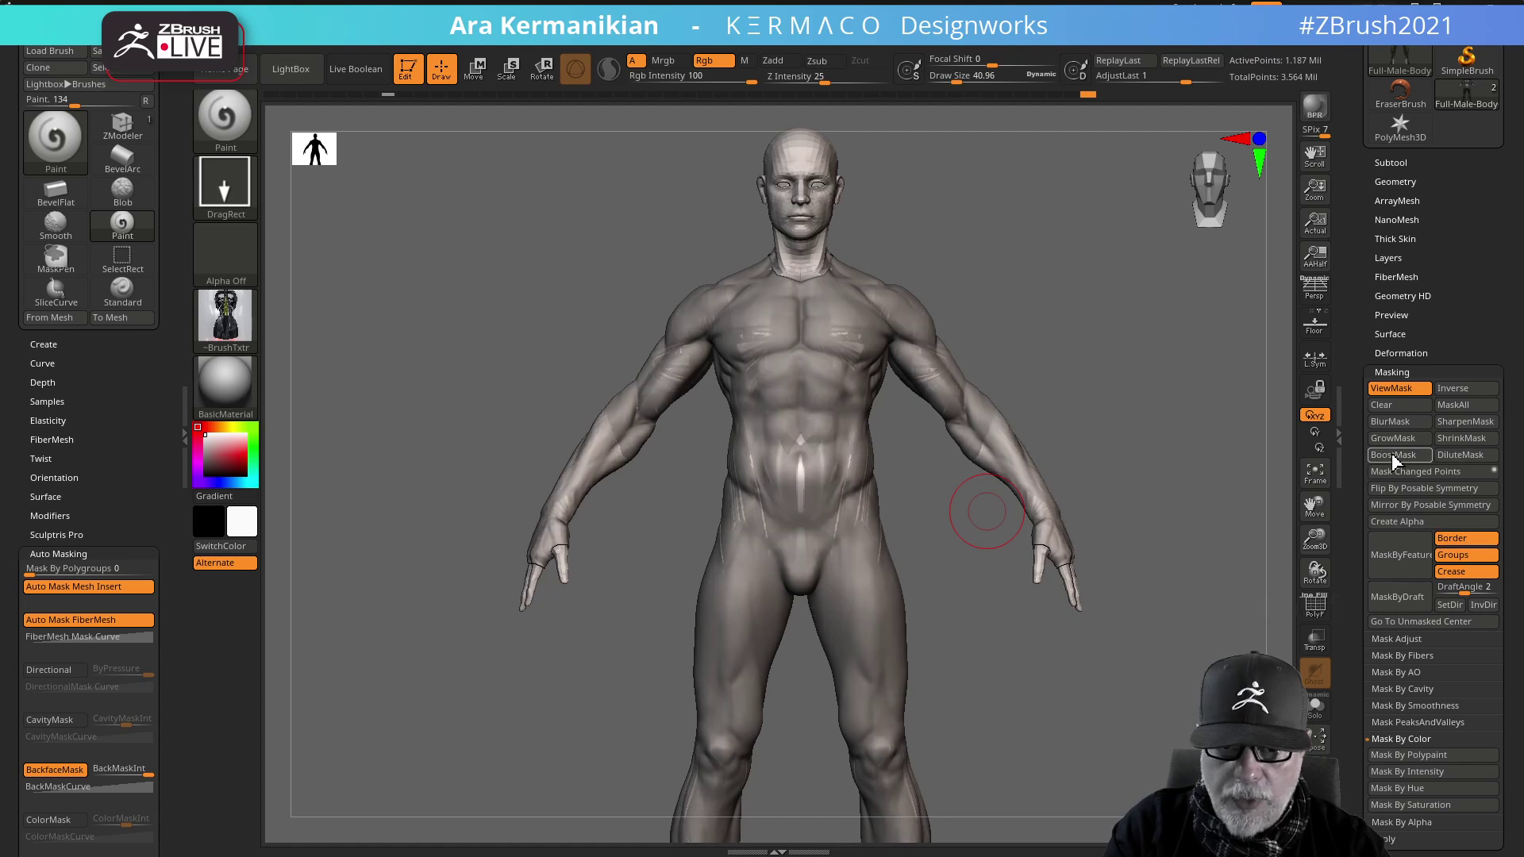
pyautogui.click(1456, 456)
pyautogui.click(1456, 455)
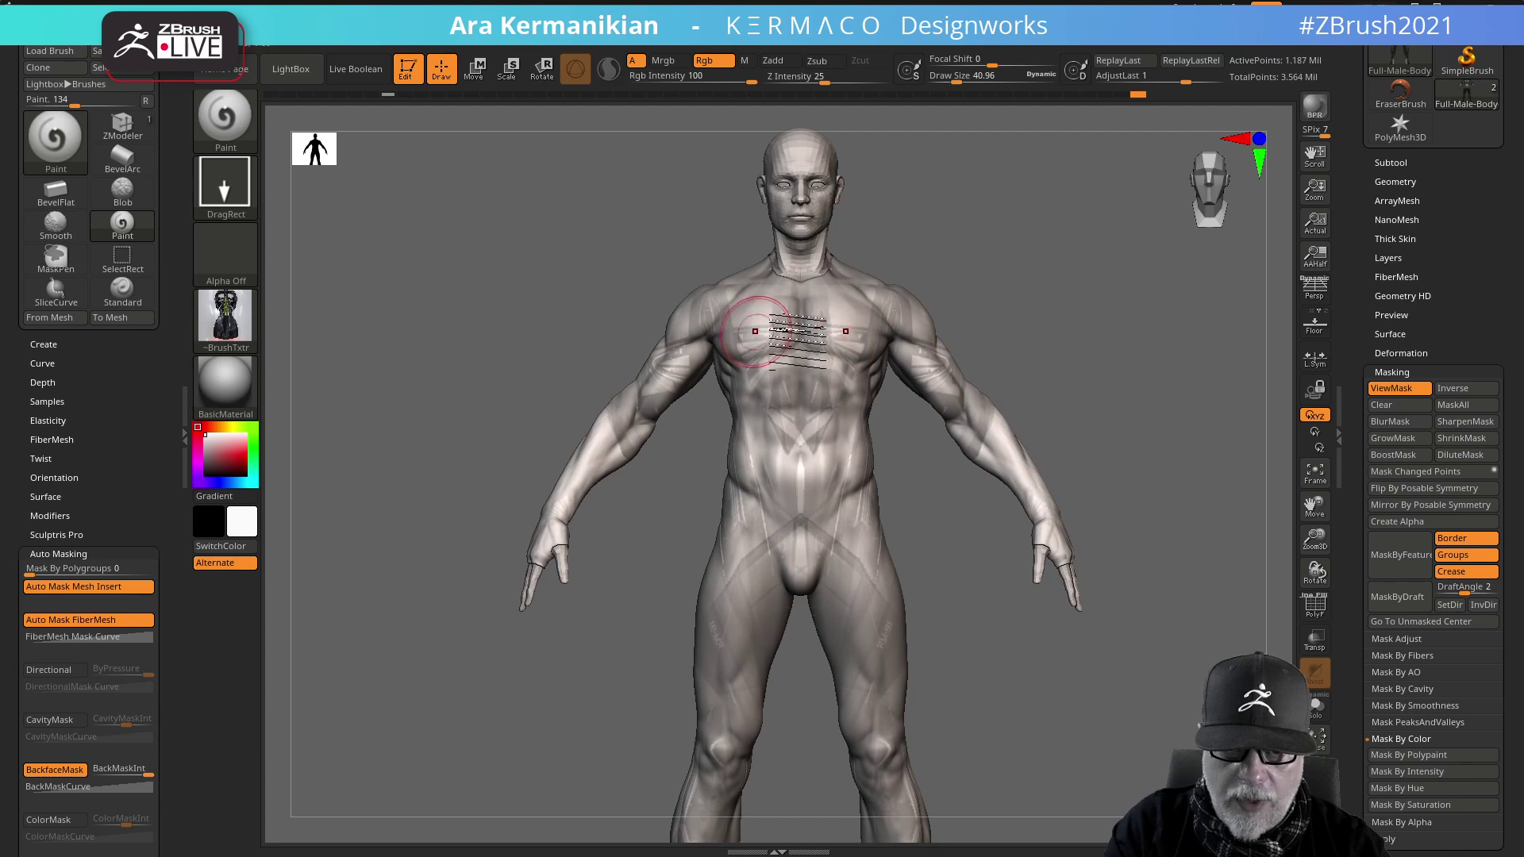
pyautogui.keyDown('alt'); pyautogui.moveTo(1143, 408); pyautogui.dragTo(1010, 354); pyautogui.keyUp('alt')
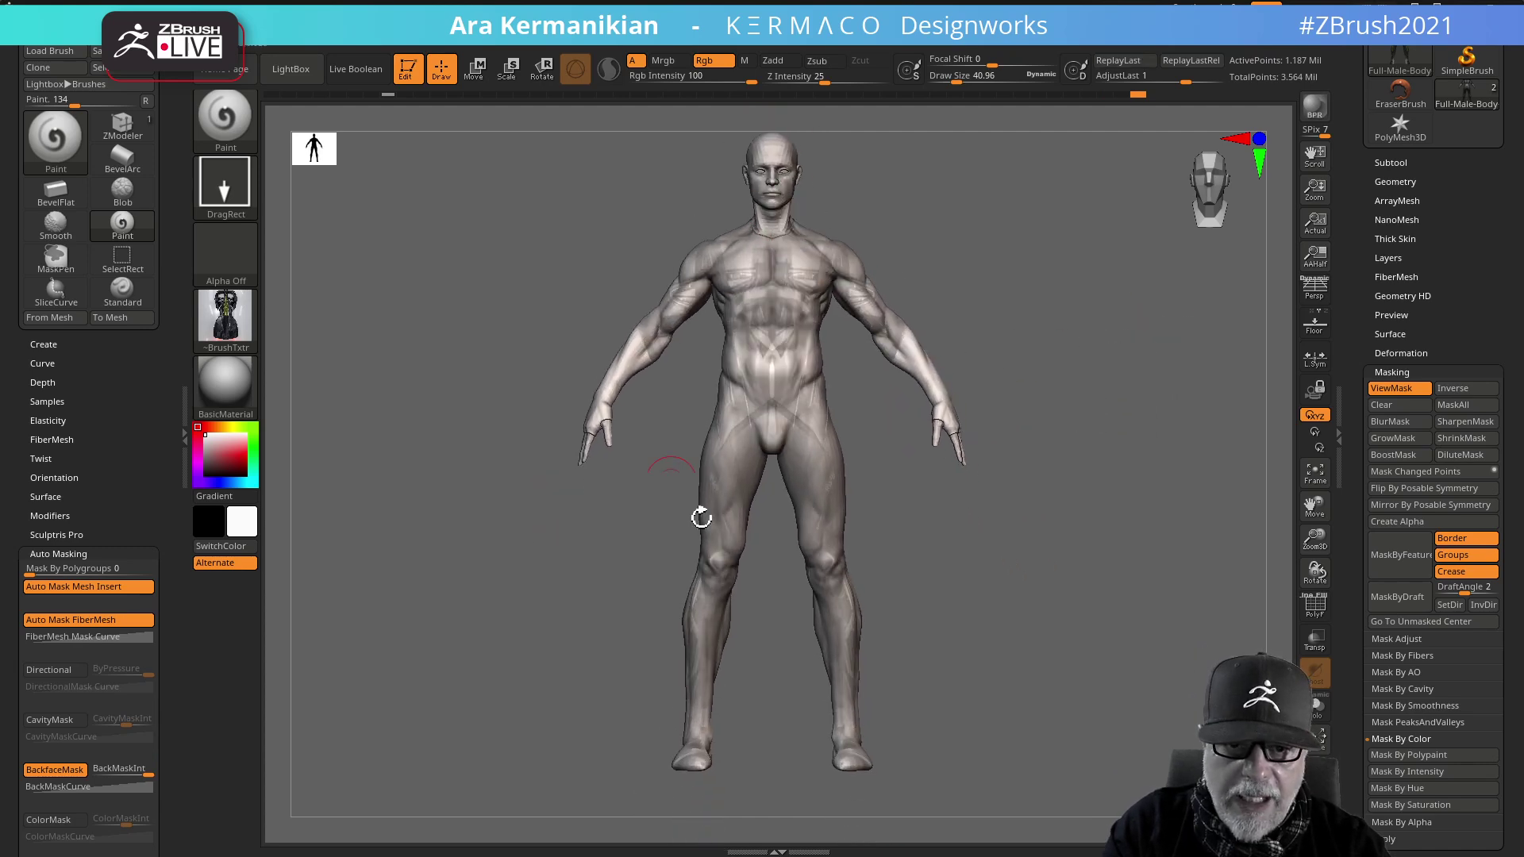
# - Inflate the unmasked areas of the suit by a small positive amount to raise surface relief
pyautogui.click(1389, 372)
pyautogui.click(1398, 353)
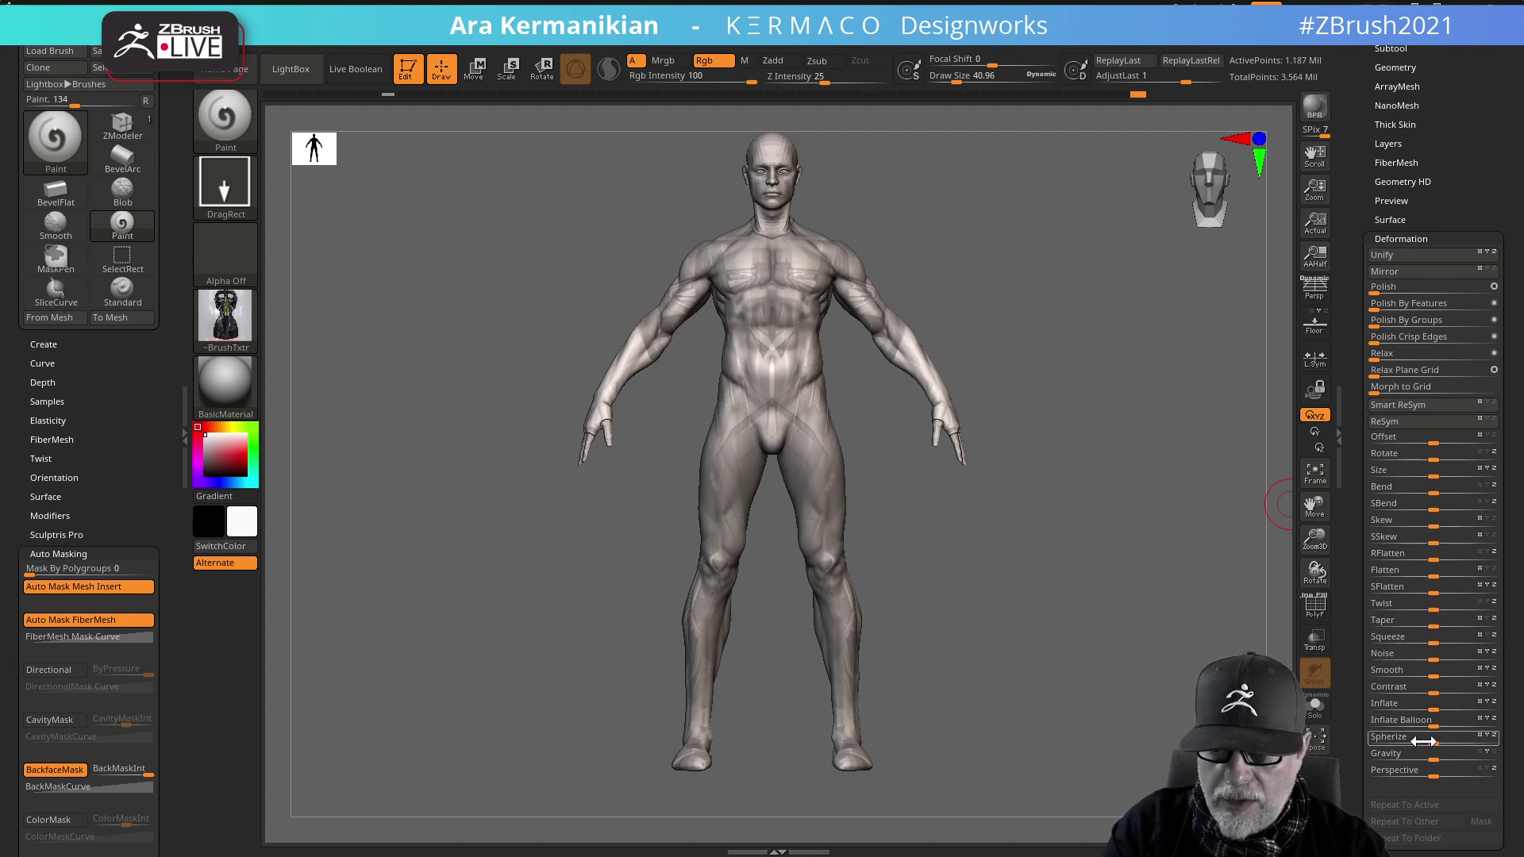
pyautogui.moveTo(1431, 704); pyautogui.dragTo(1445, 704)
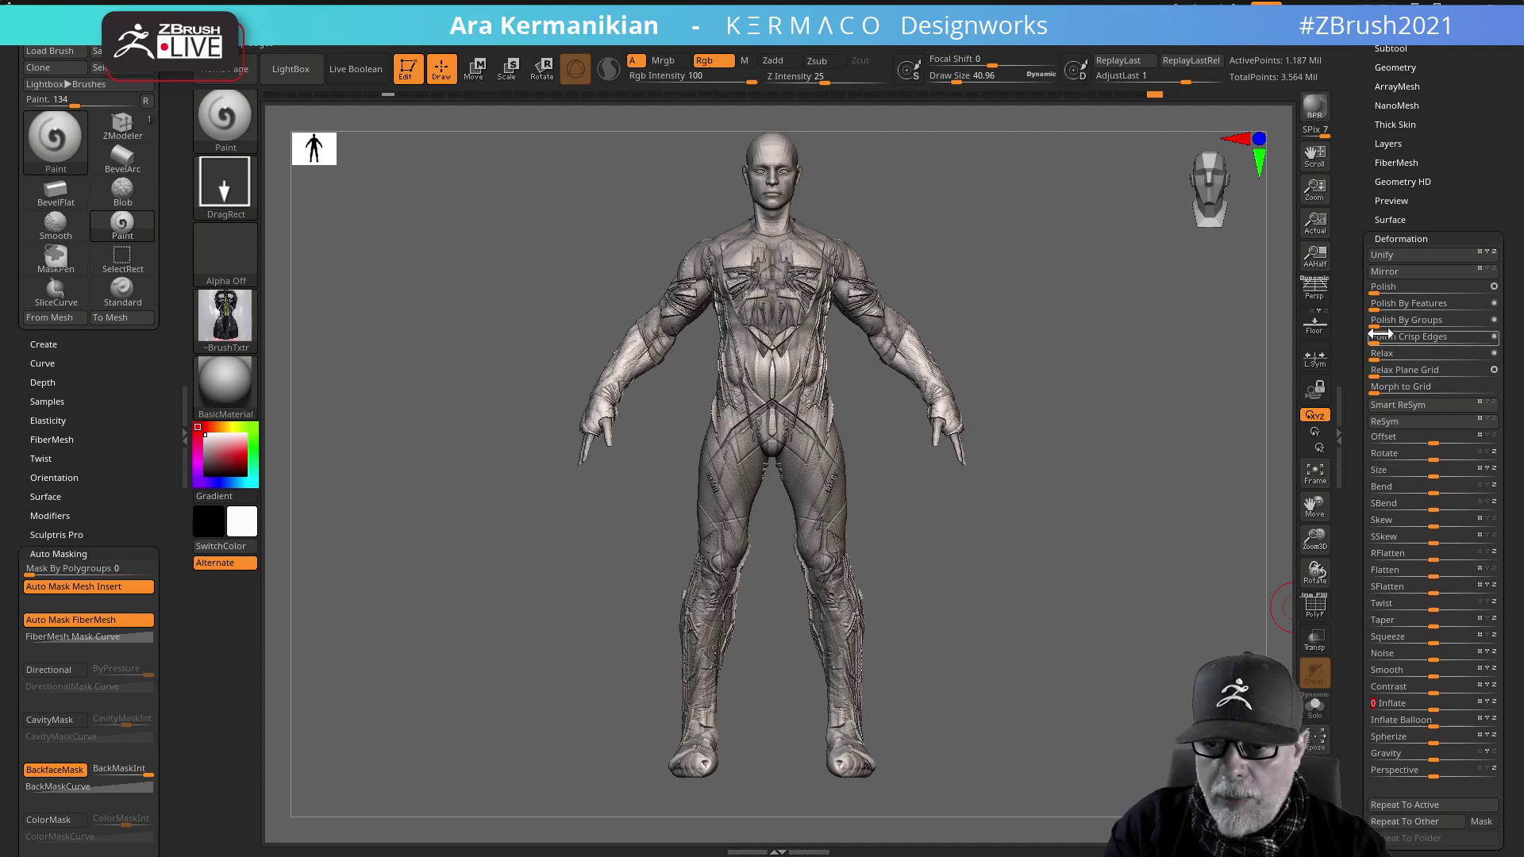
# - Polish the inflated suit by features in several small passes
pyautogui.moveTo(1379, 305); pyautogui.dragTo(1404, 305)
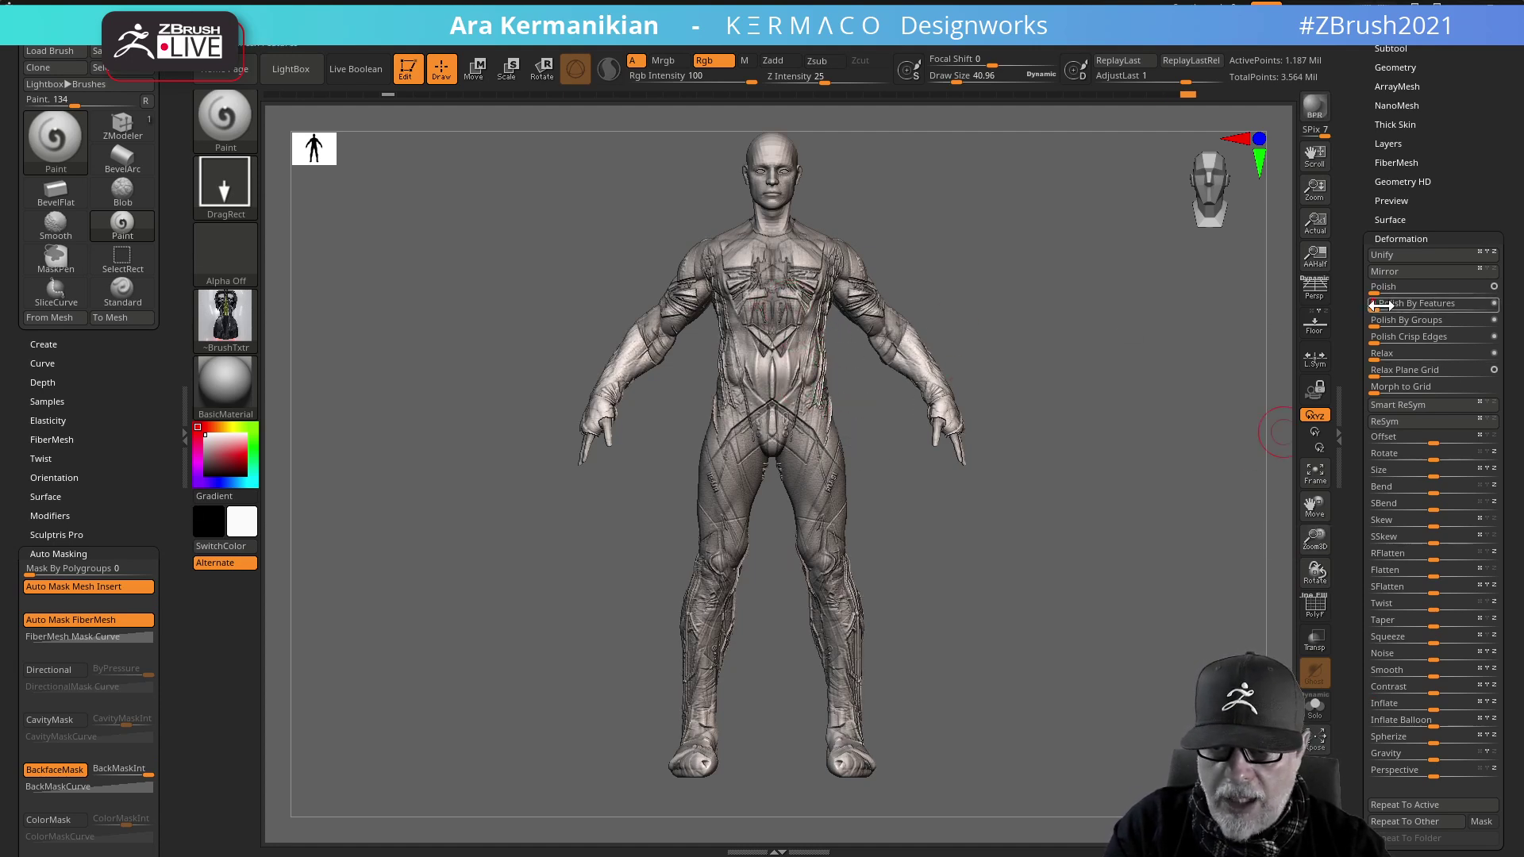
pyautogui.moveTo(1385, 305); pyautogui.dragTo(1397, 306)
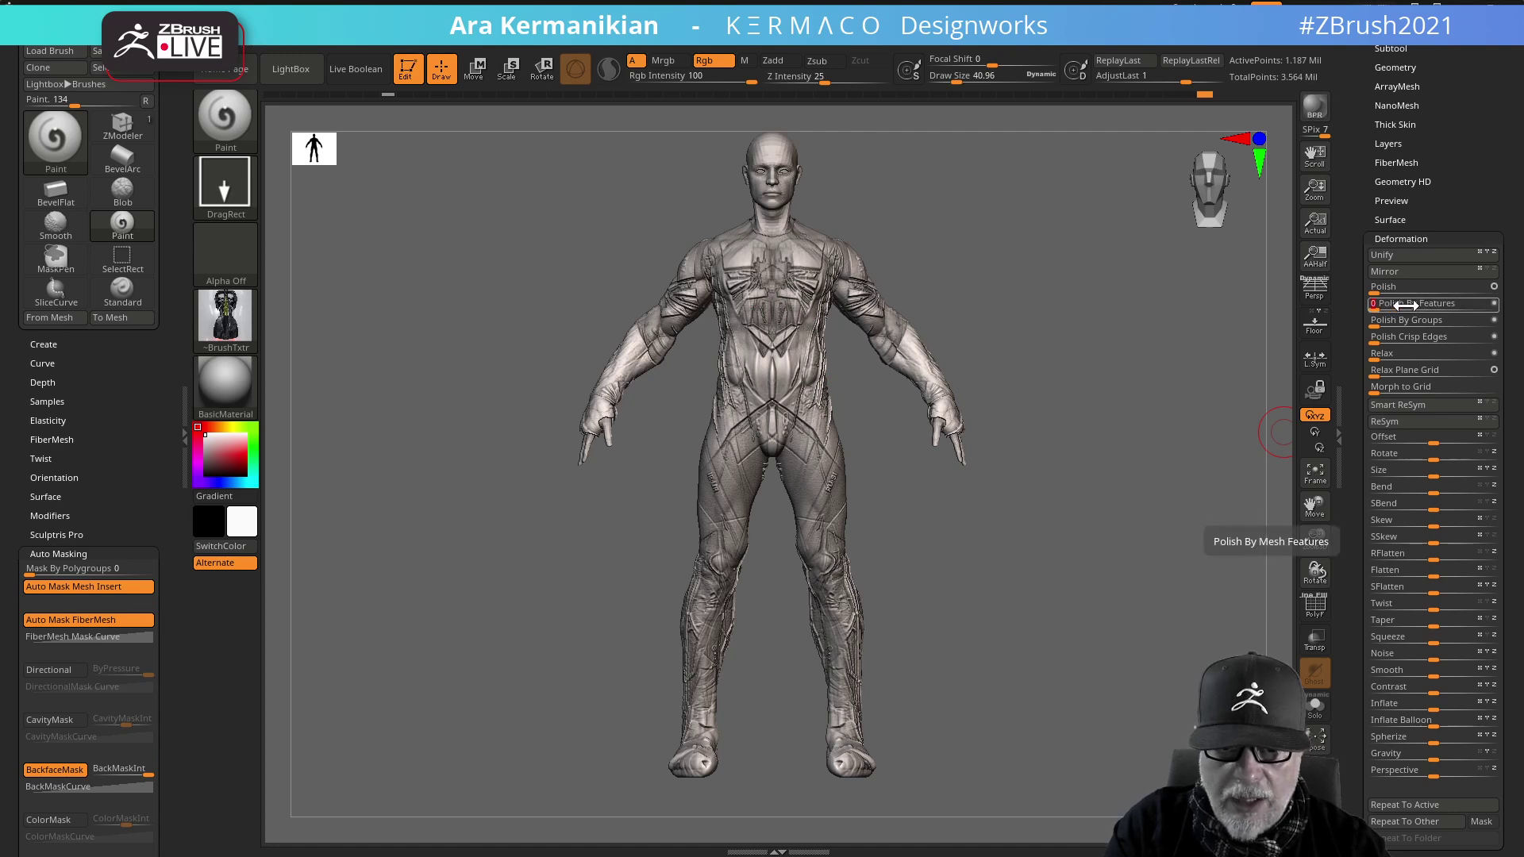
pyautogui.press('shift')
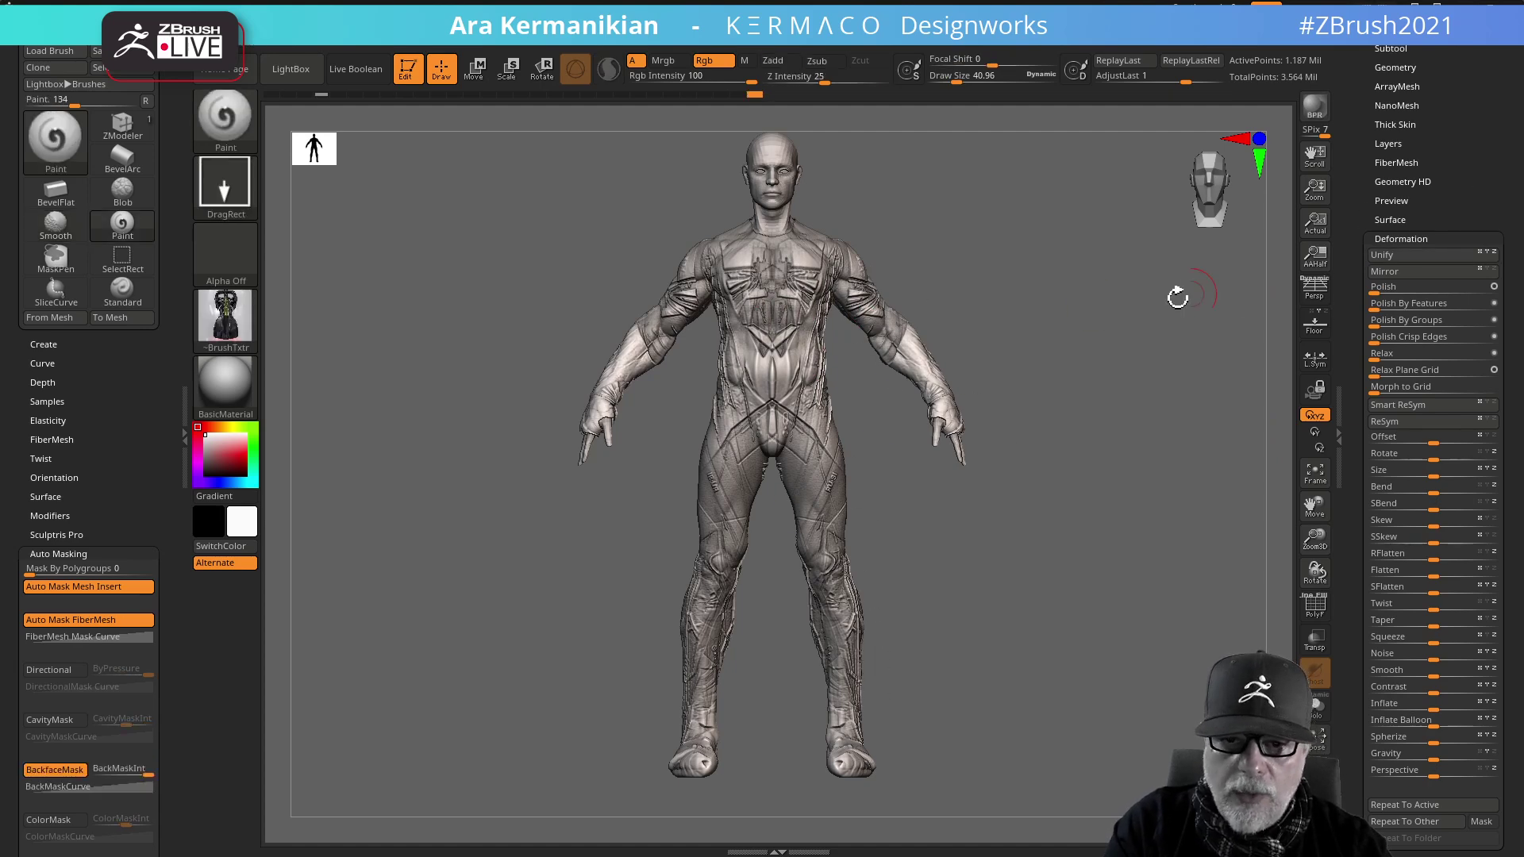
# - Check the suit's relief from back and front with its polypaint switched on, and switch the polypaint off again
pyautogui.moveTo(1039, 353); pyautogui.dragTo(849, 294)
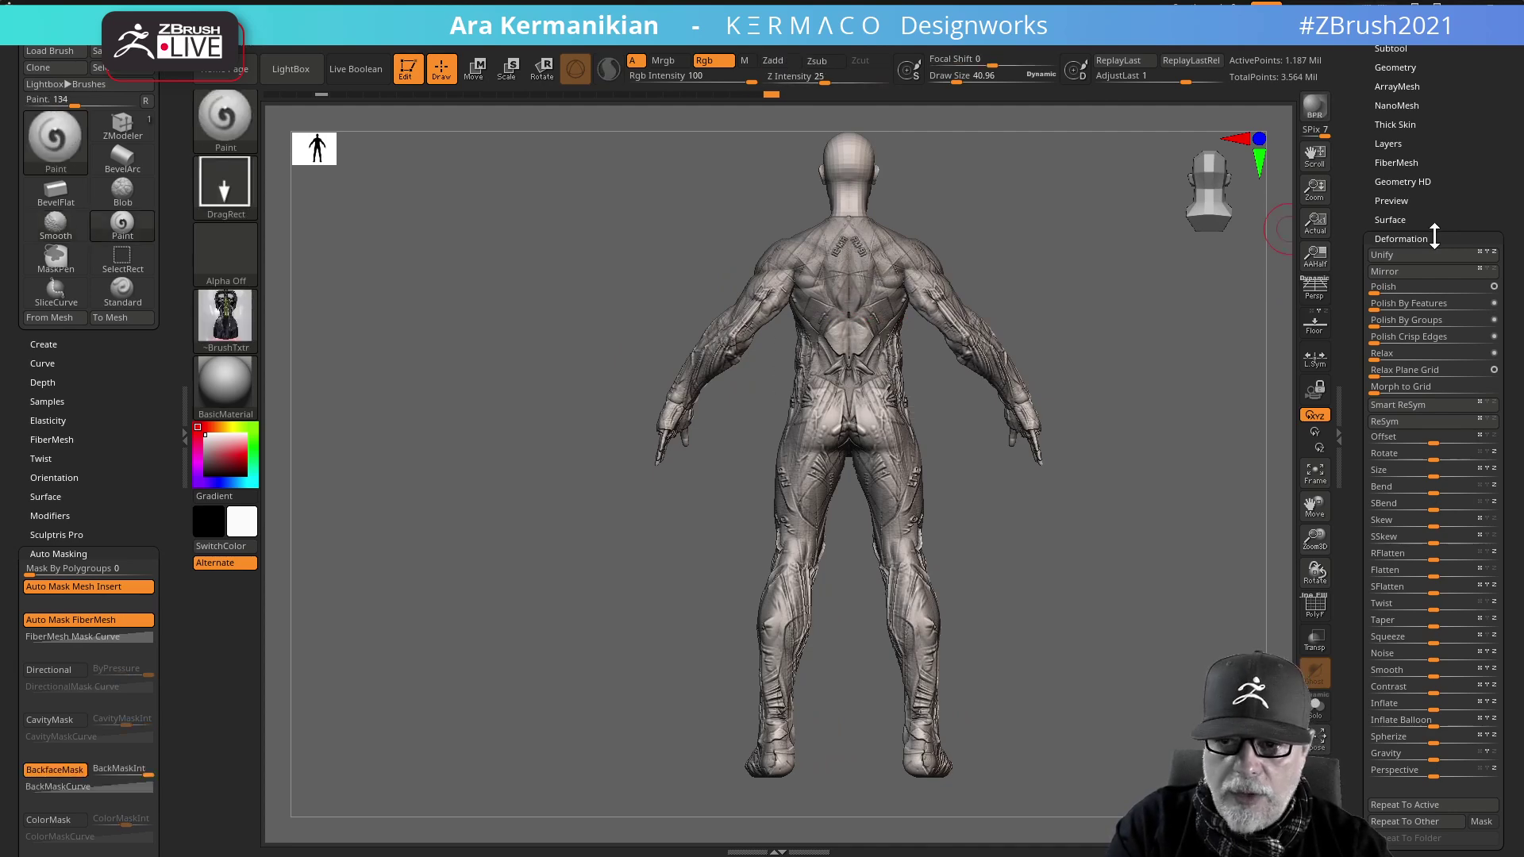
pyautogui.click(1390, 48)
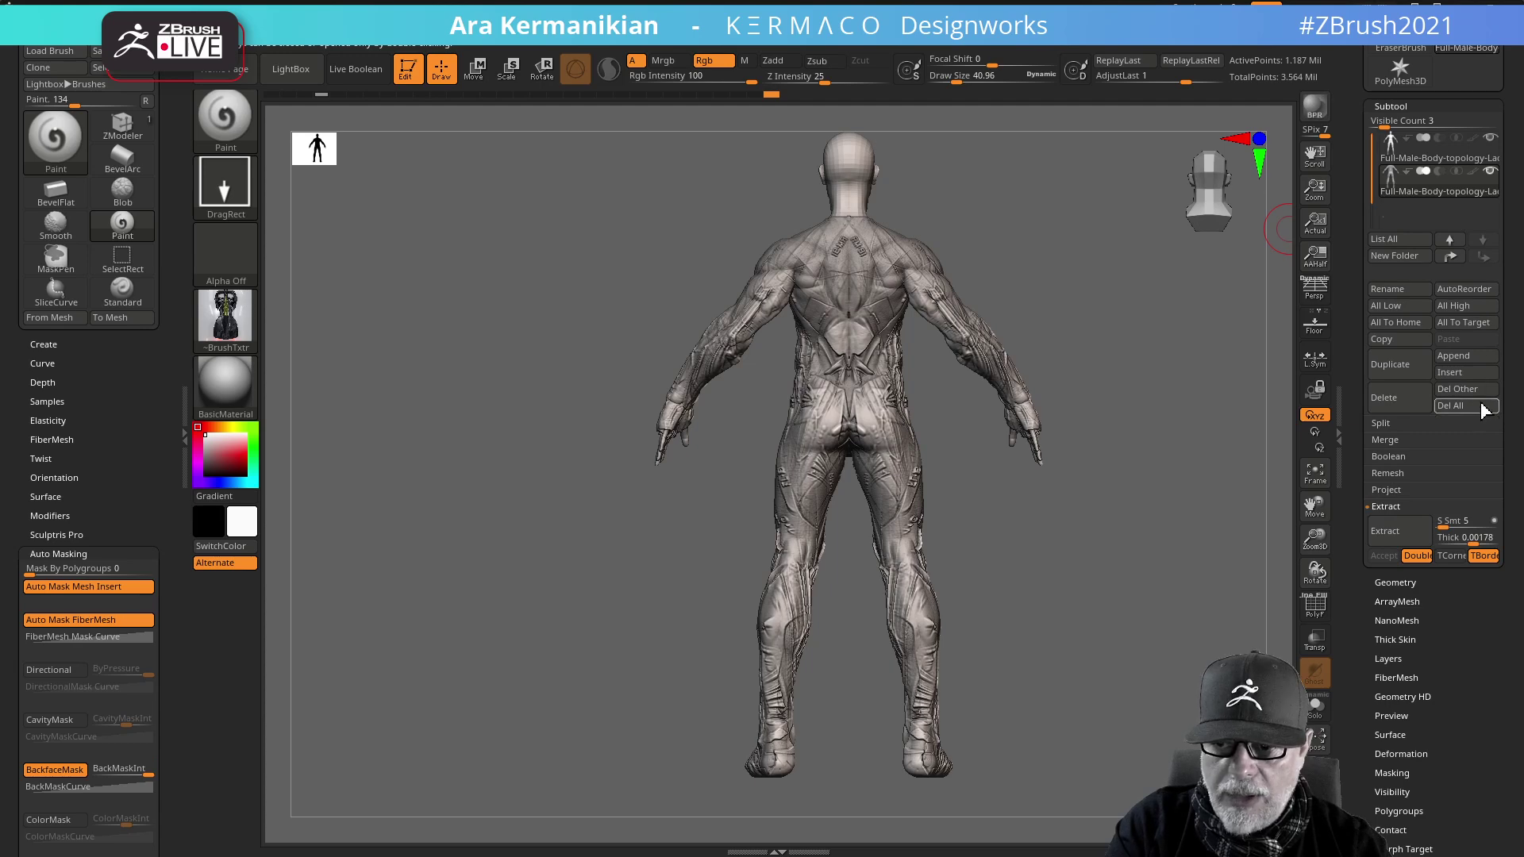
pyautogui.click(1488, 172)
pyautogui.moveTo(1174, 391); pyautogui.dragTo(967, 332)
pyautogui.keyDown('shift'); pyautogui.moveTo(1088, 307); pyautogui.dragTo(1154, 309); pyautogui.keyUp('shift')
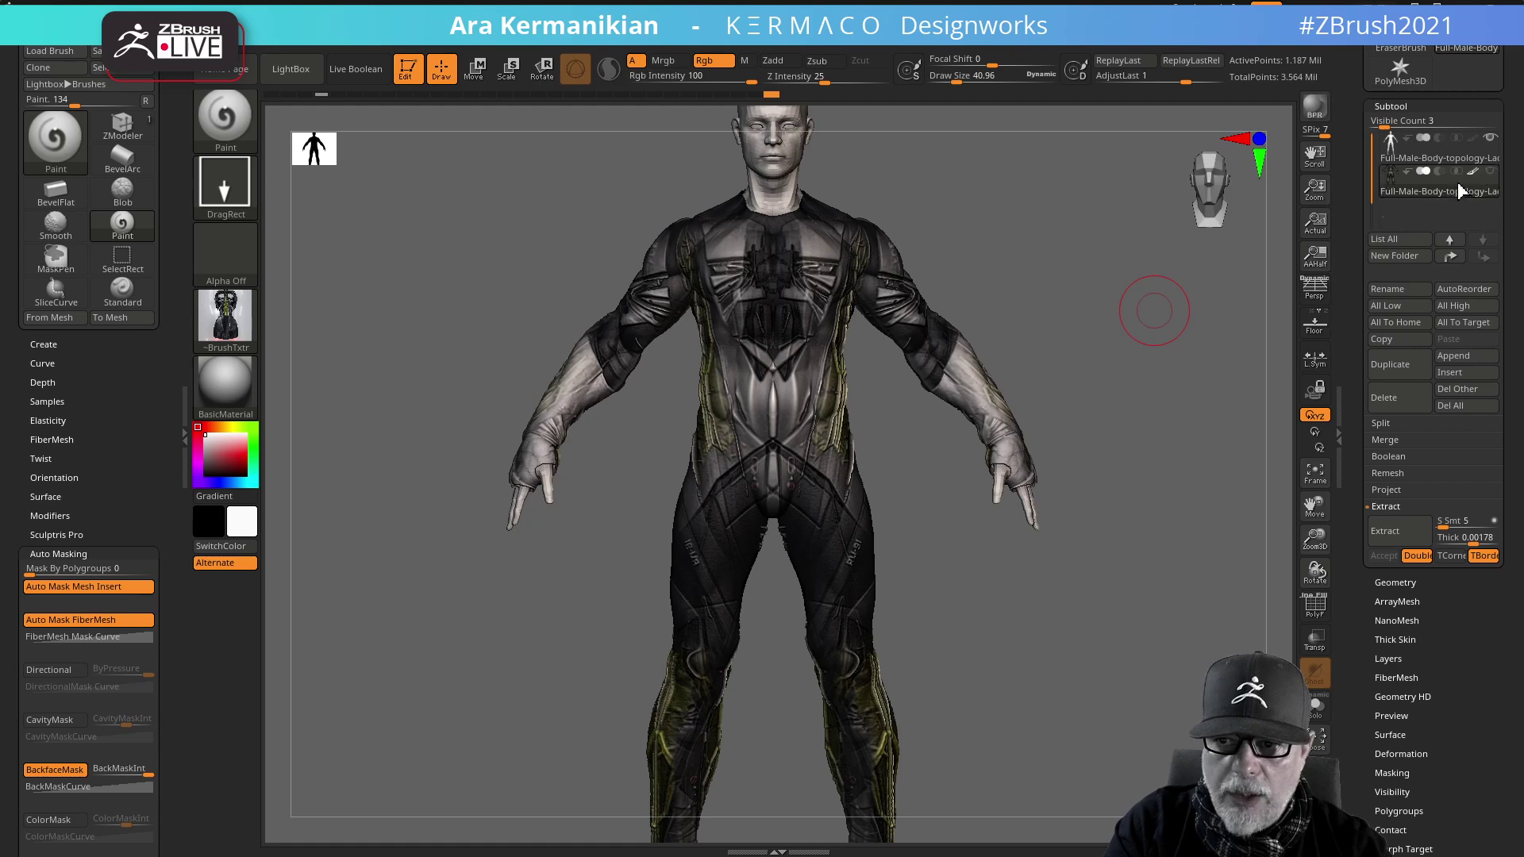
pyautogui.click(1489, 171)
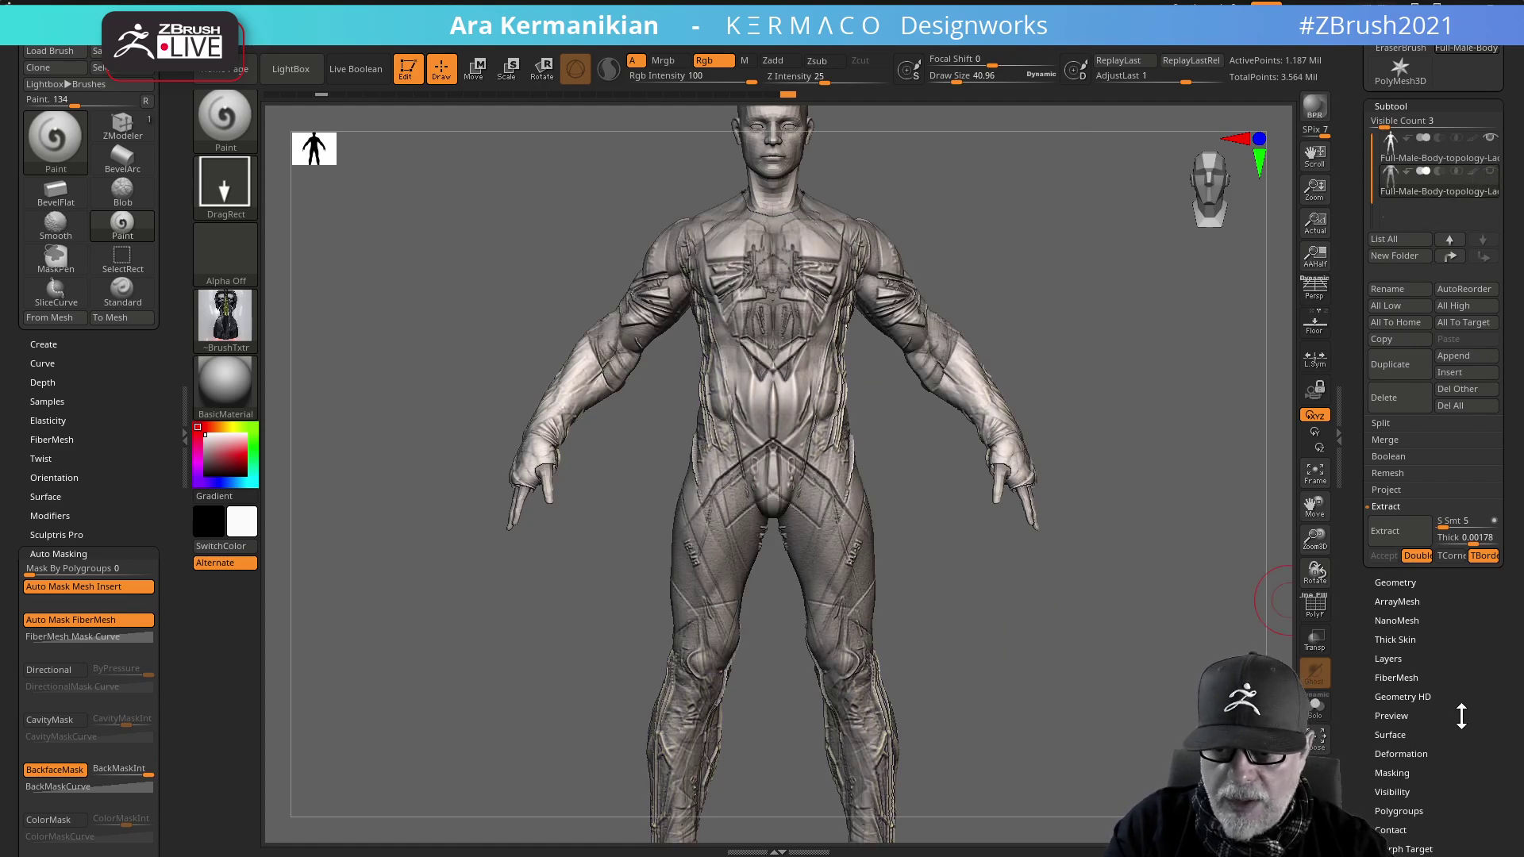
# - Morph the suit toward its stored morph target by about 70 to soften the raised detail
pyautogui.scroll(-3, 1461, 714)
pyautogui.click(1403, 622)
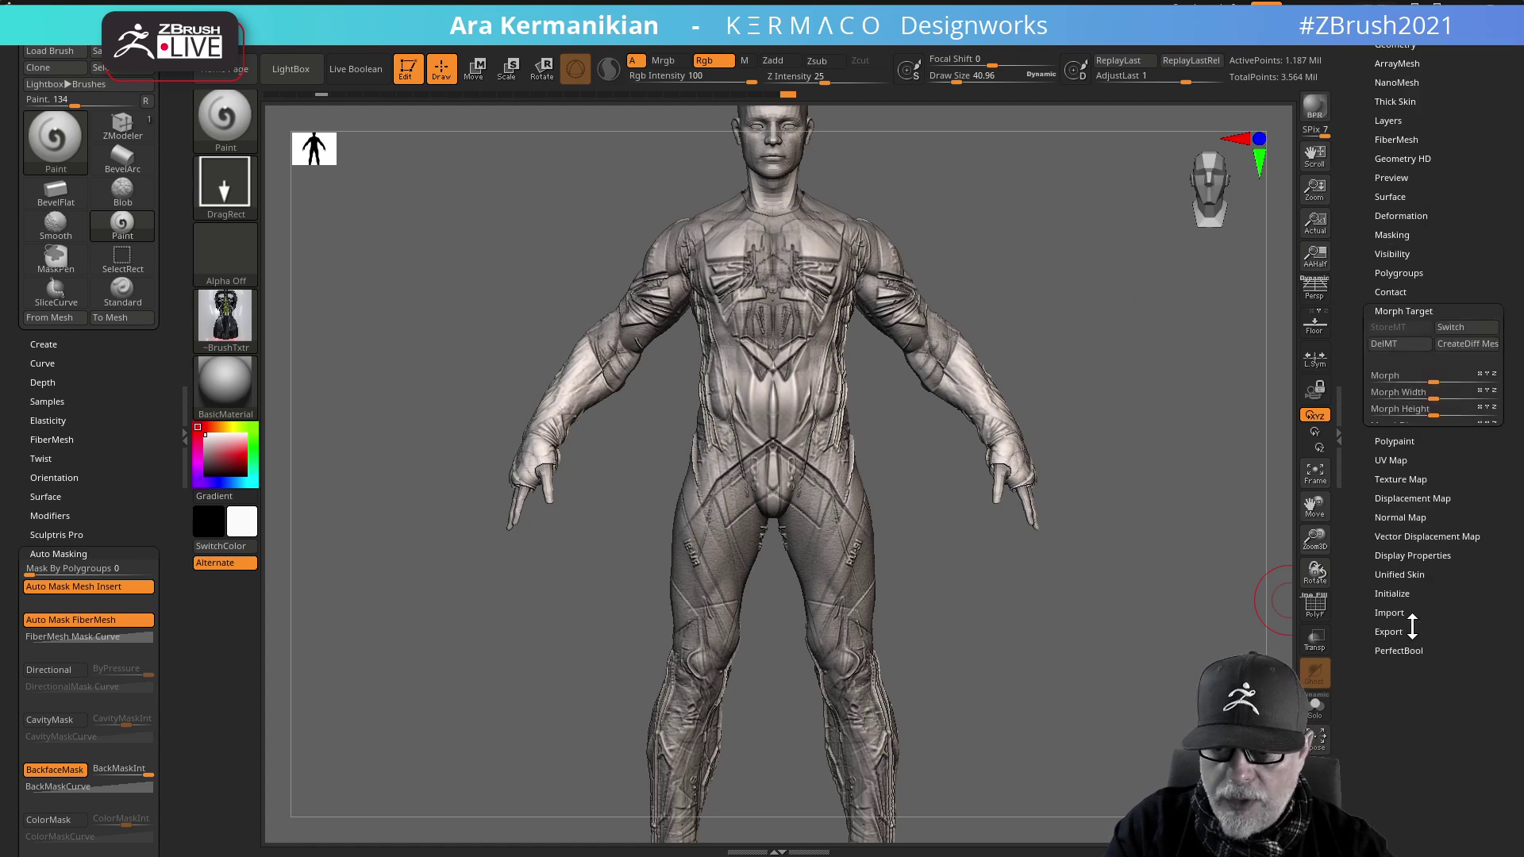
pyautogui.moveTo(1430, 378); pyautogui.dragTo(1472, 378)
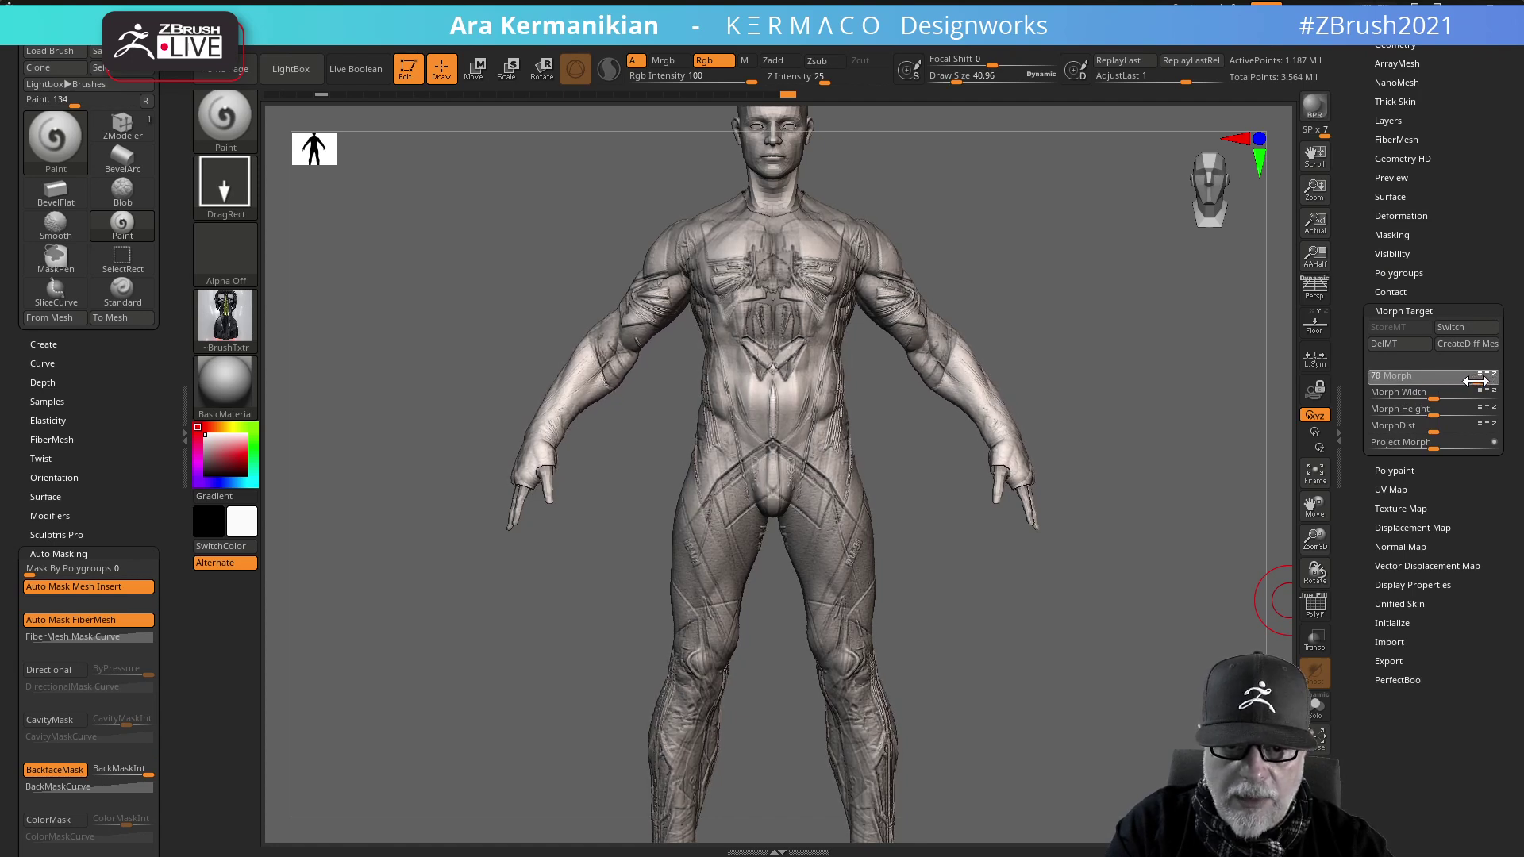
# - Lightly smooth the relief detail on the suit's torso and inspect the result on the whole figure
pyautogui.moveTo(841, 278)
pyautogui.keyDown('shift'); pyautogui.mouseDown()
pyautogui.moveTo(805, 271)
pyautogui.moveTo(765, 306)
pyautogui.mouseUp(); pyautogui.keyUp('shift')
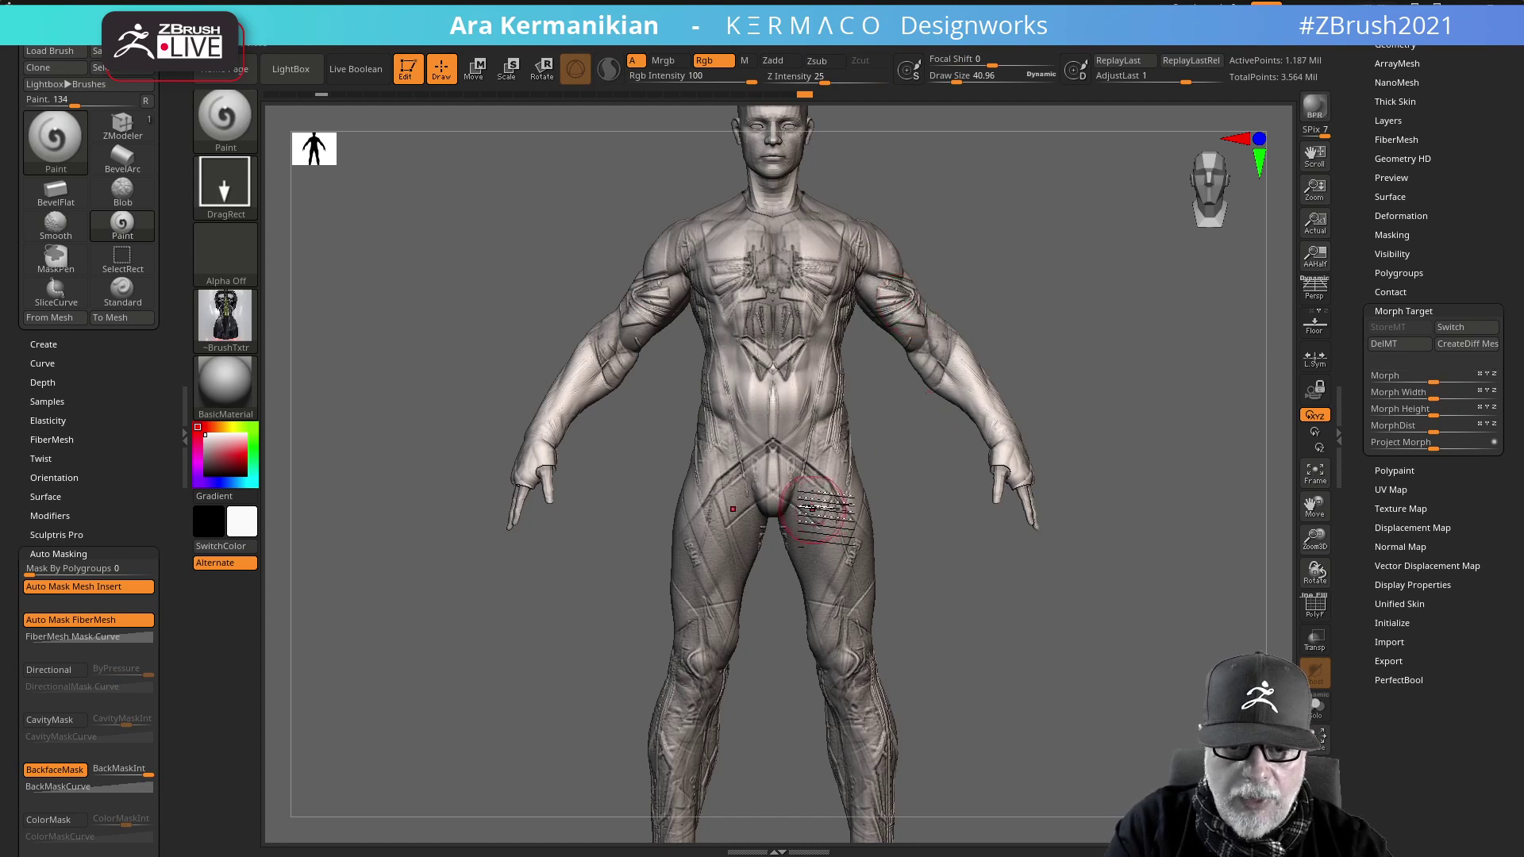
pyautogui.press('shift')
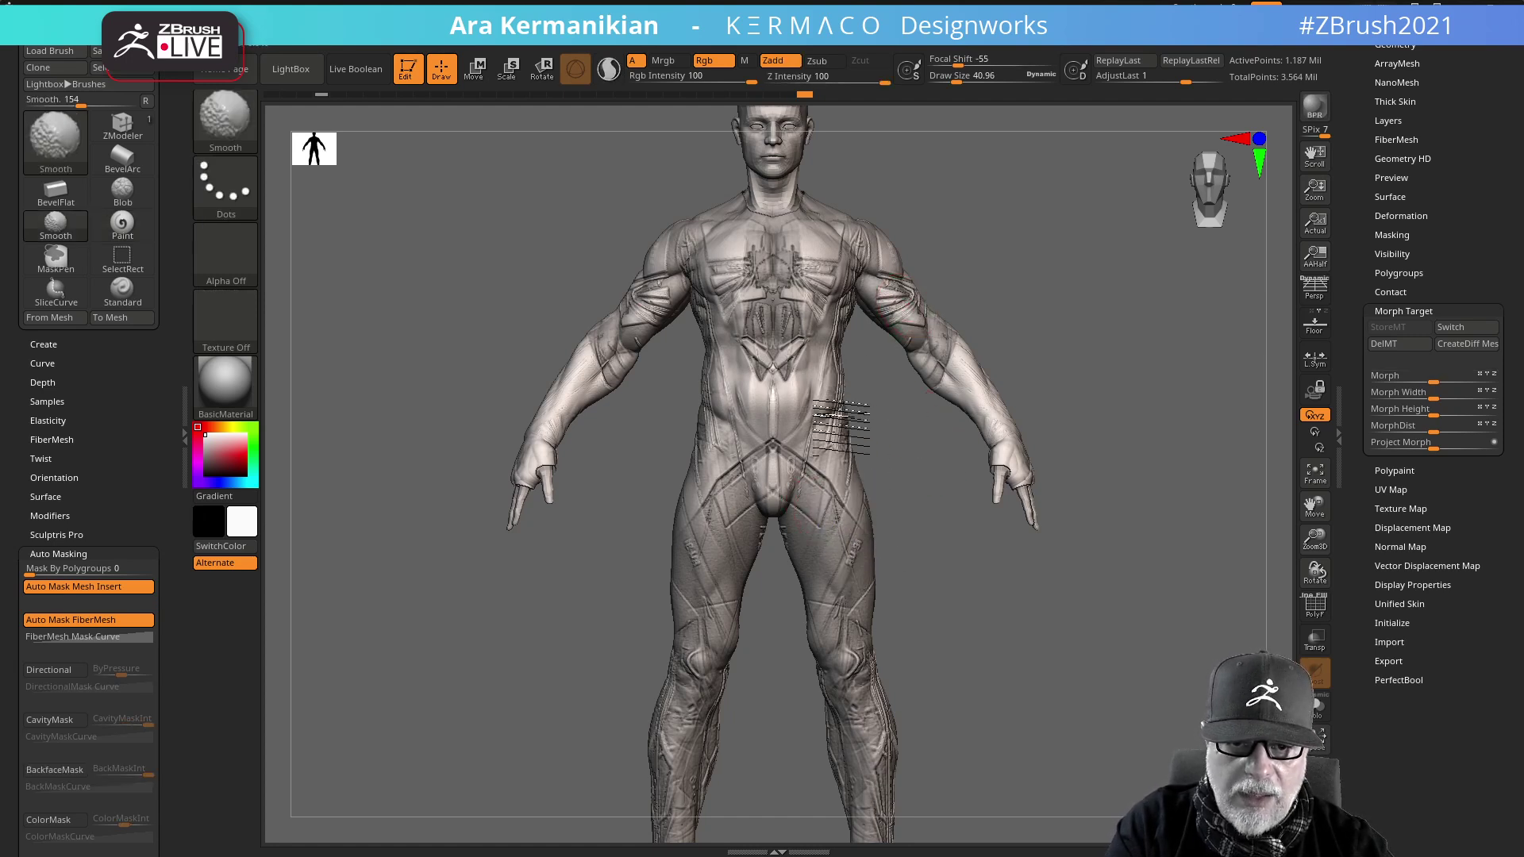
pyautogui.moveTo(1151, 369); pyautogui.dragTo(920, 349)
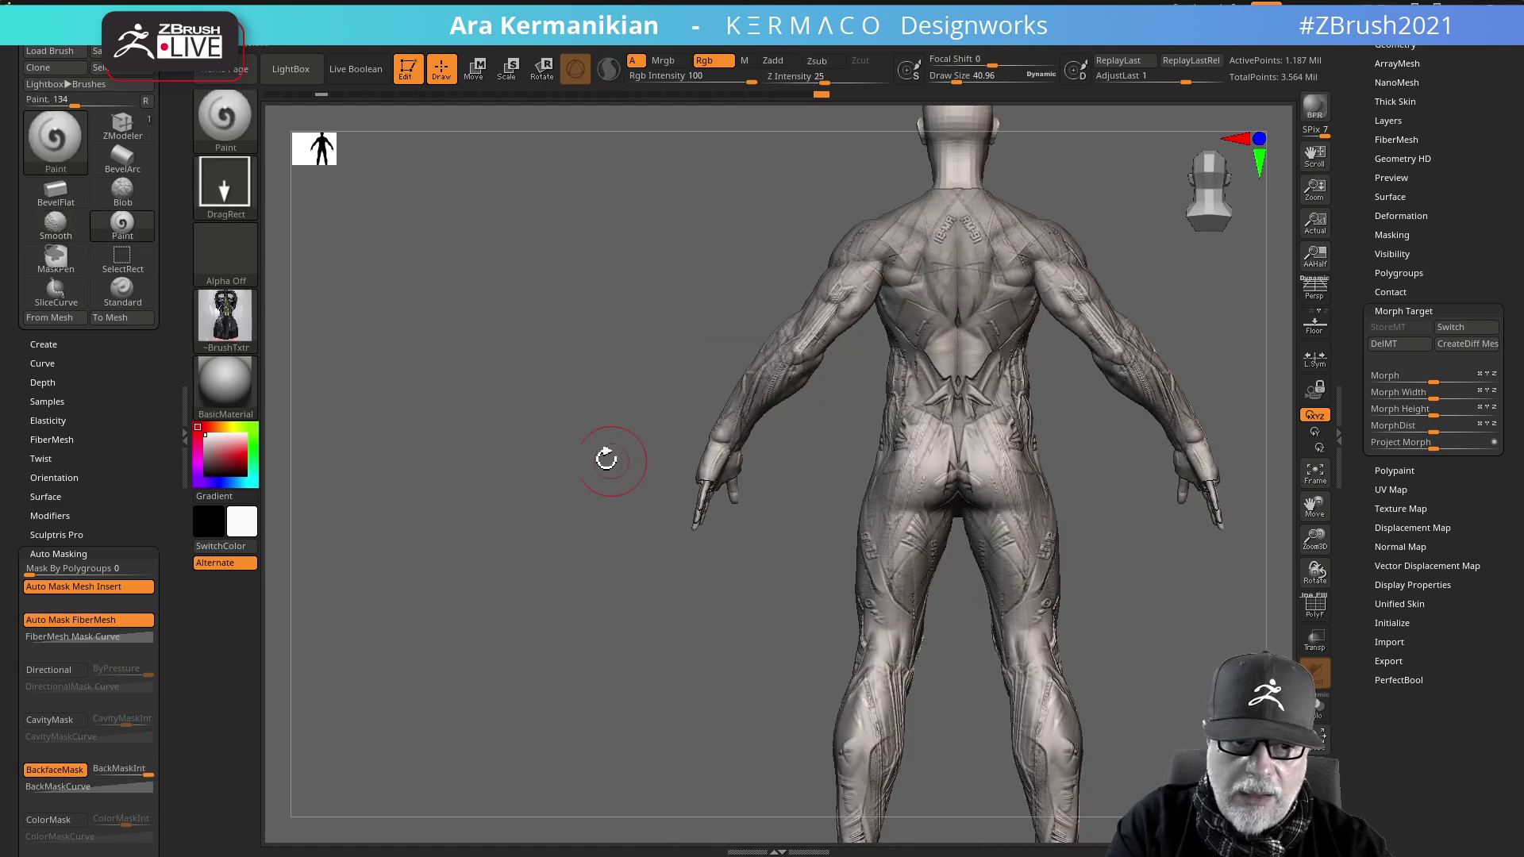
pyautogui.moveTo(1100, 403); pyautogui.dragTo(1072, 354)
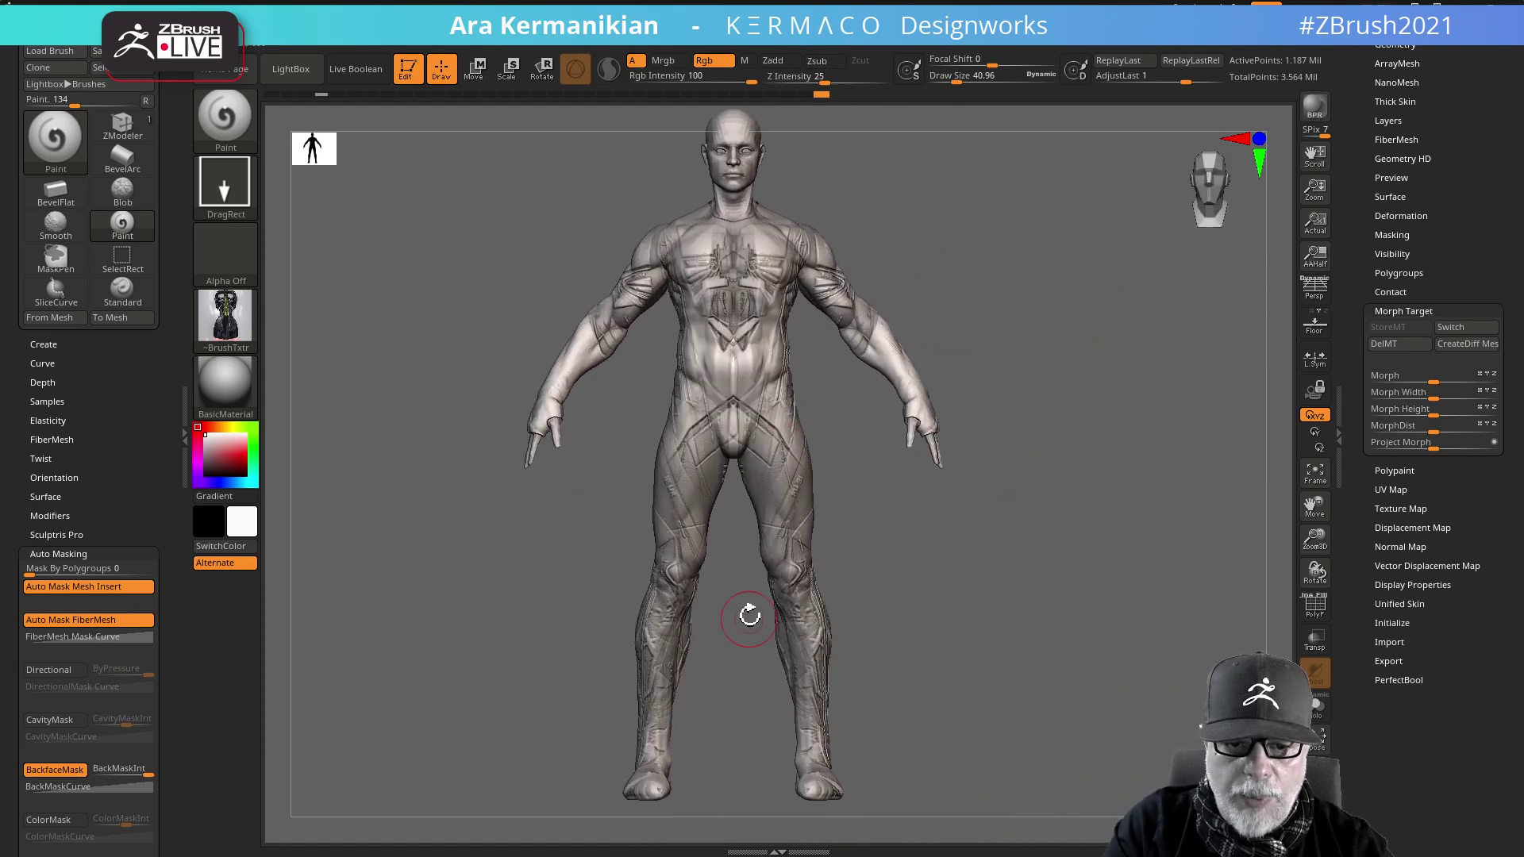
pyautogui.moveTo(789, 643); pyautogui.dragTo(792, 608)
pyautogui.moveTo(957, 689); pyautogui.dragTo(1040, 690)
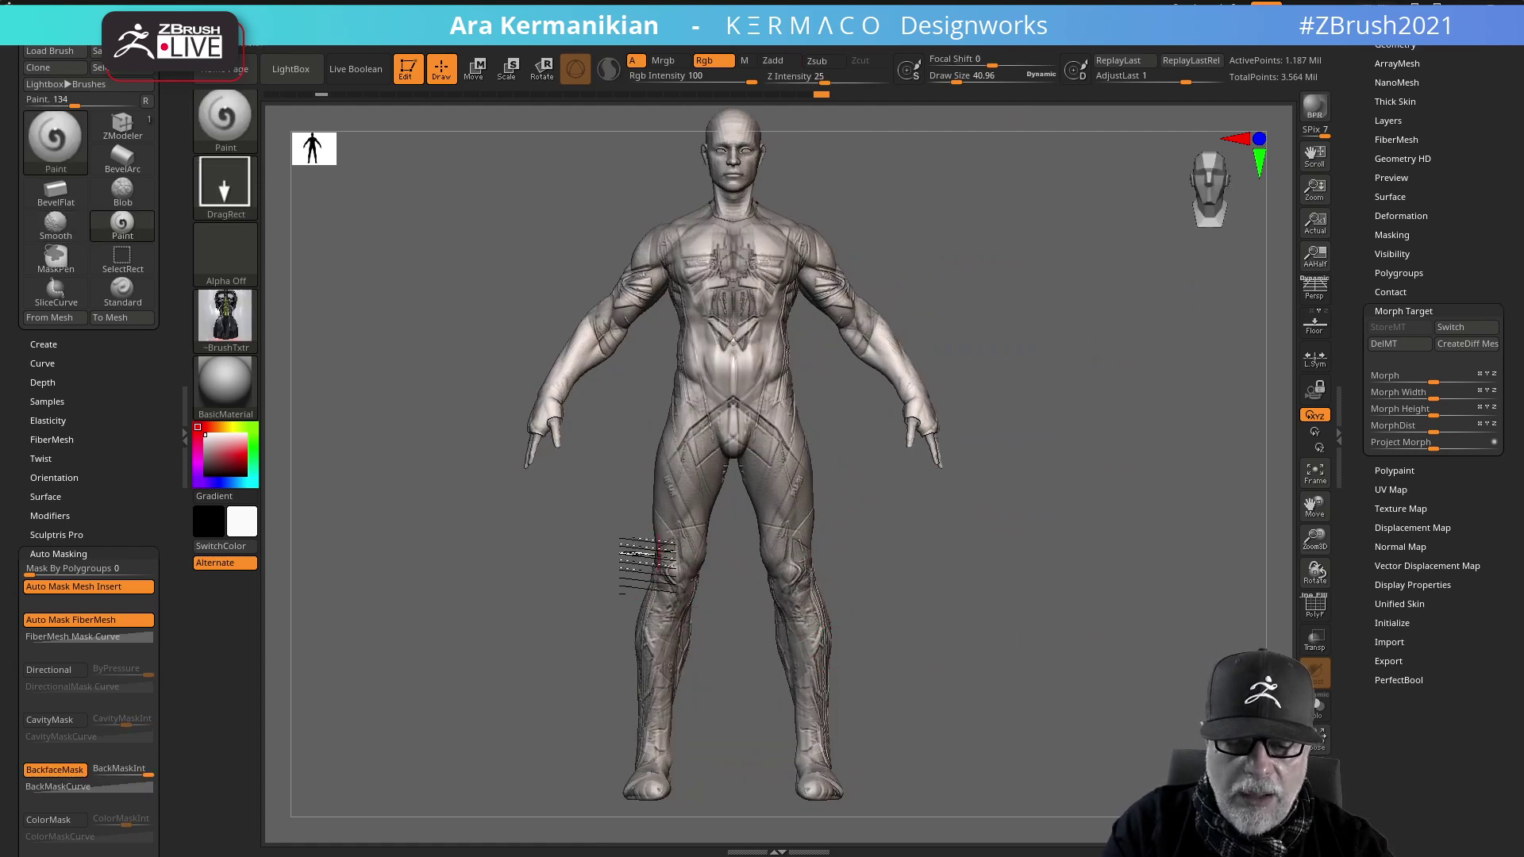
pyautogui.keyDown('alt'); pyautogui.moveTo(1103, 345); pyautogui.dragTo(1168, 355); pyautogui.keyUp('alt')
# - Switch the suit subtool's polypaint back on and review the colors over the sculpted relief
pyautogui.moveTo(1478, 213); pyautogui.dragTo(1503, 330)
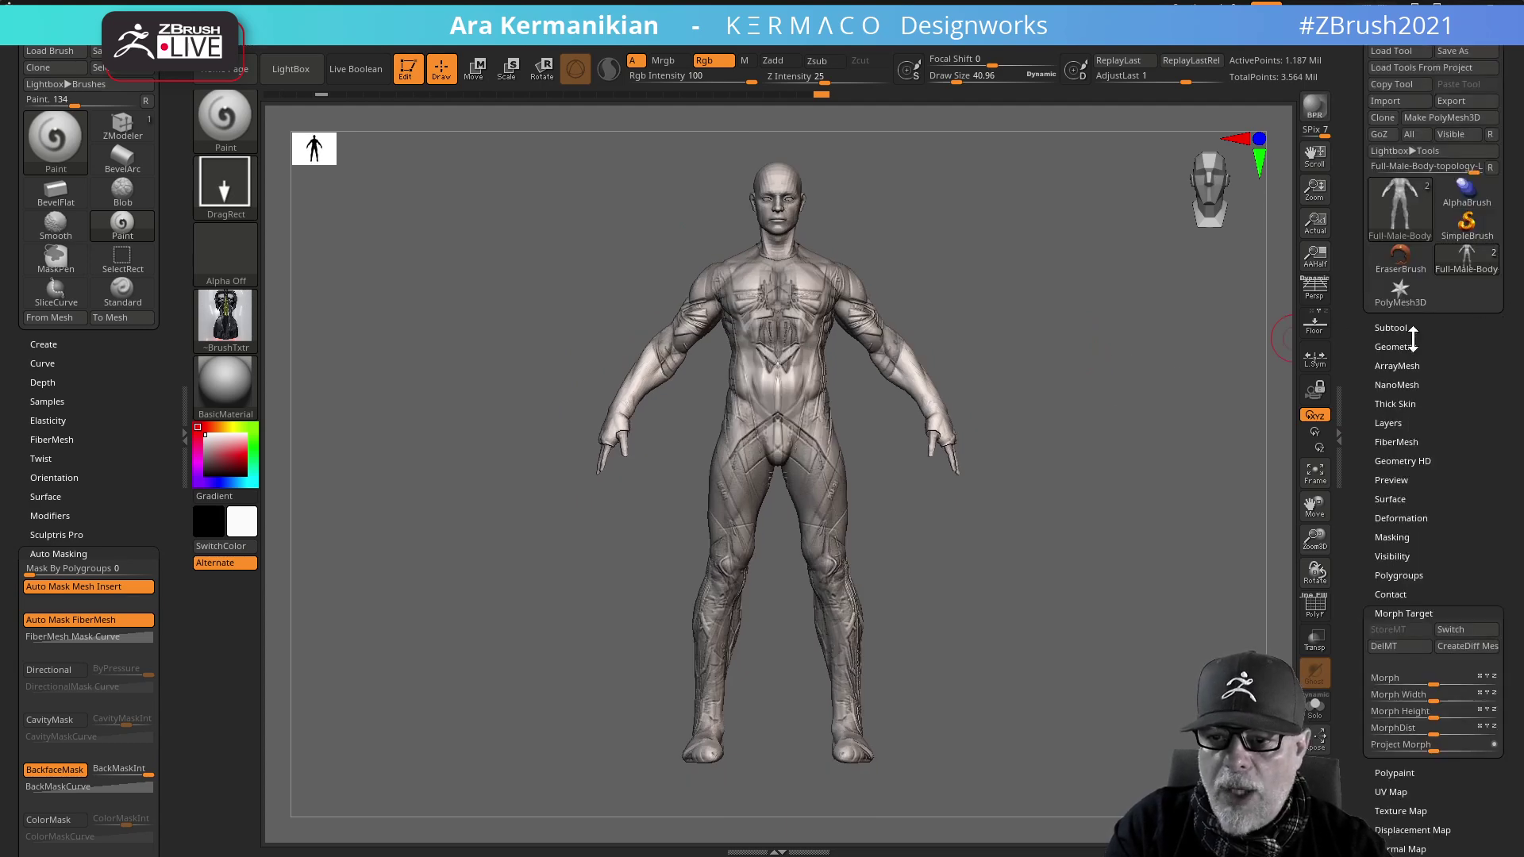
pyautogui.click(1392, 328)
pyautogui.click(1480, 397)
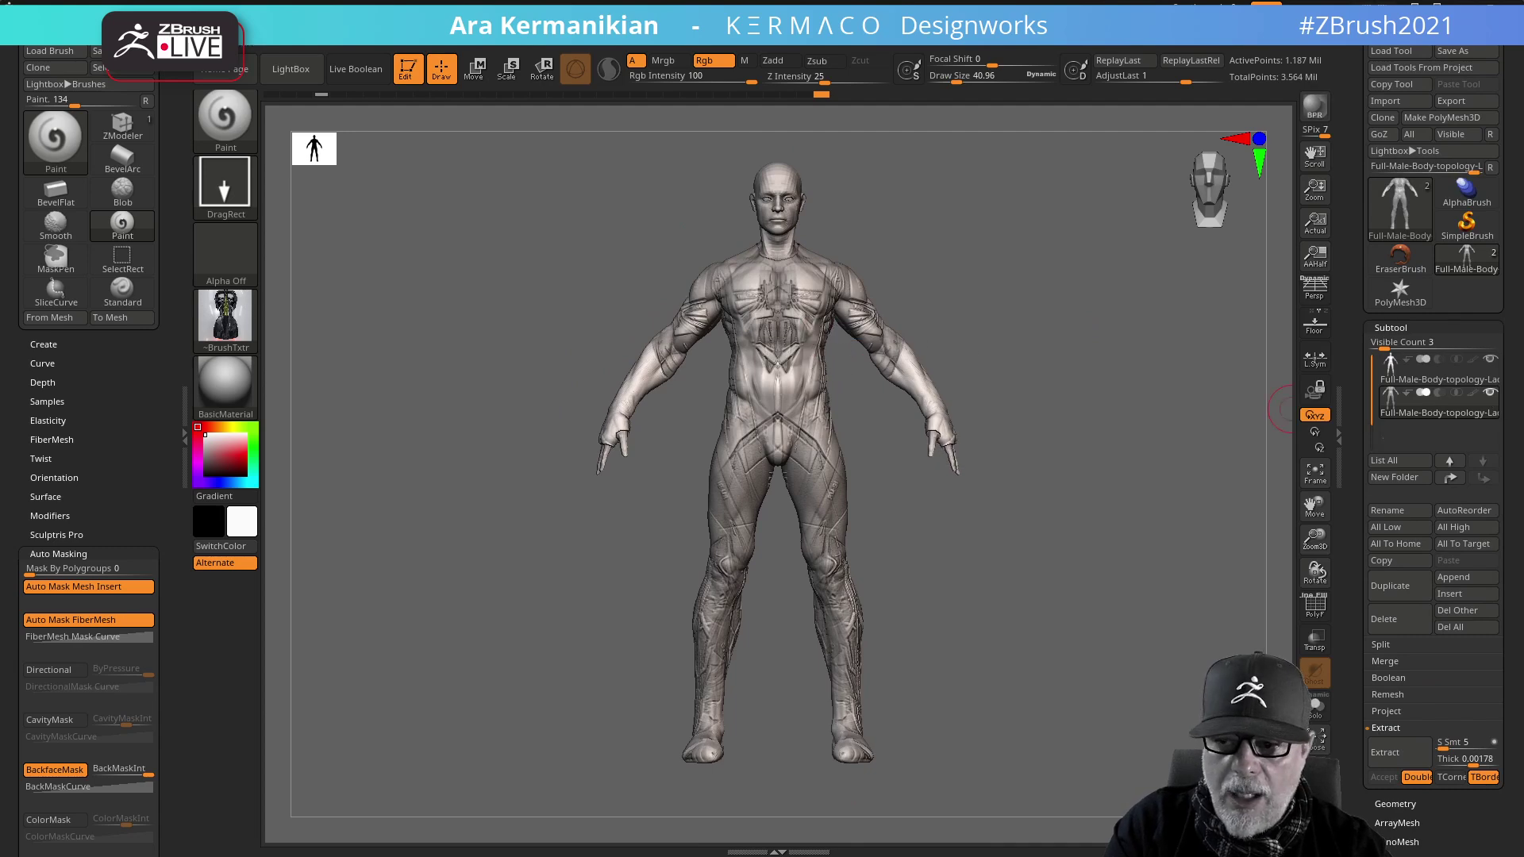
pyautogui.click(1489, 393)
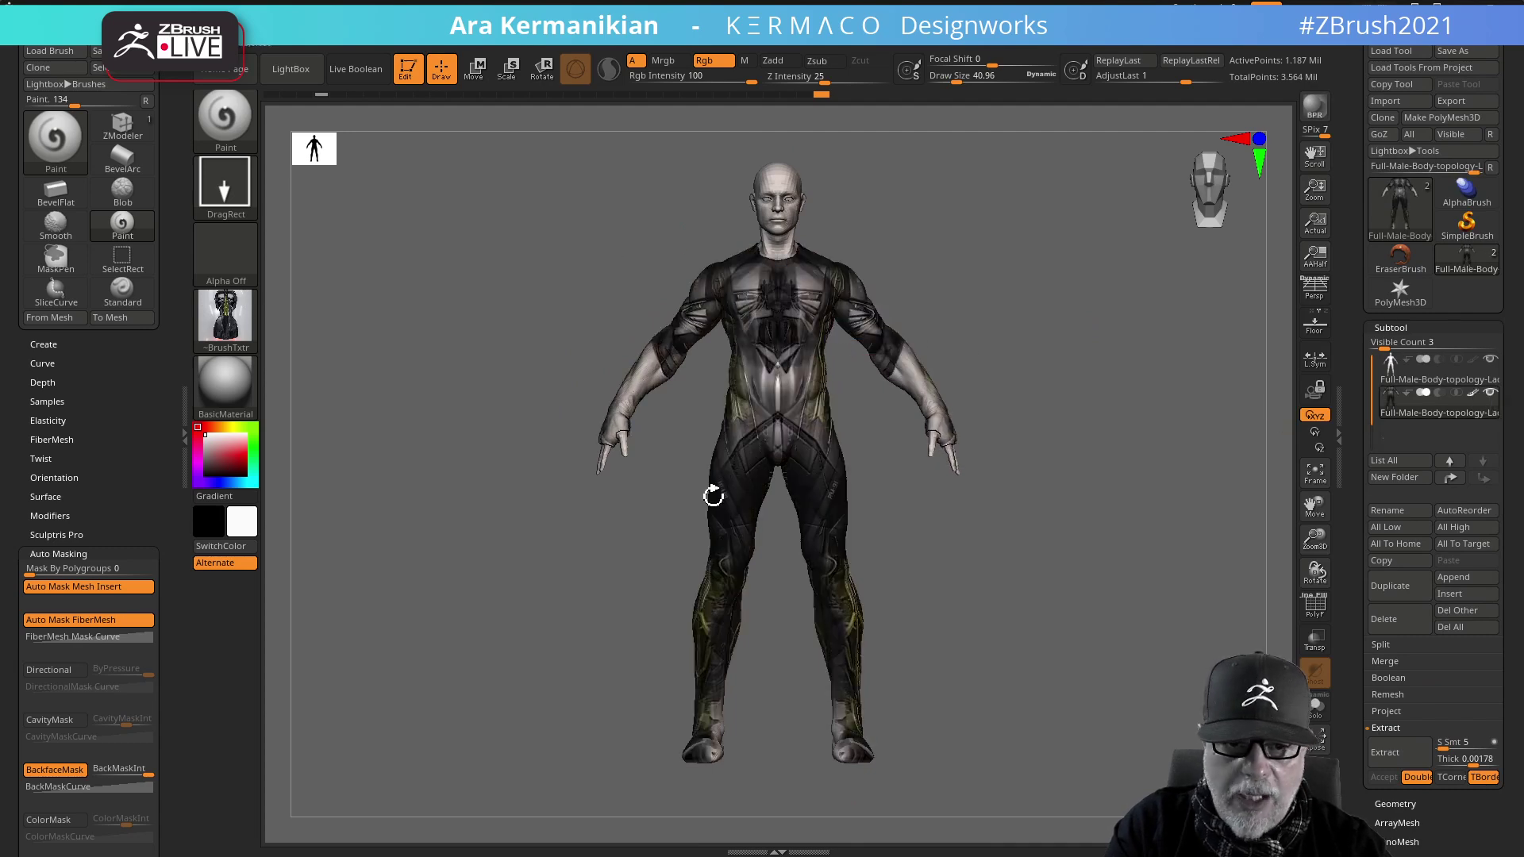
pyautogui.moveTo(1122, 455); pyautogui.dragTo(973, 419)
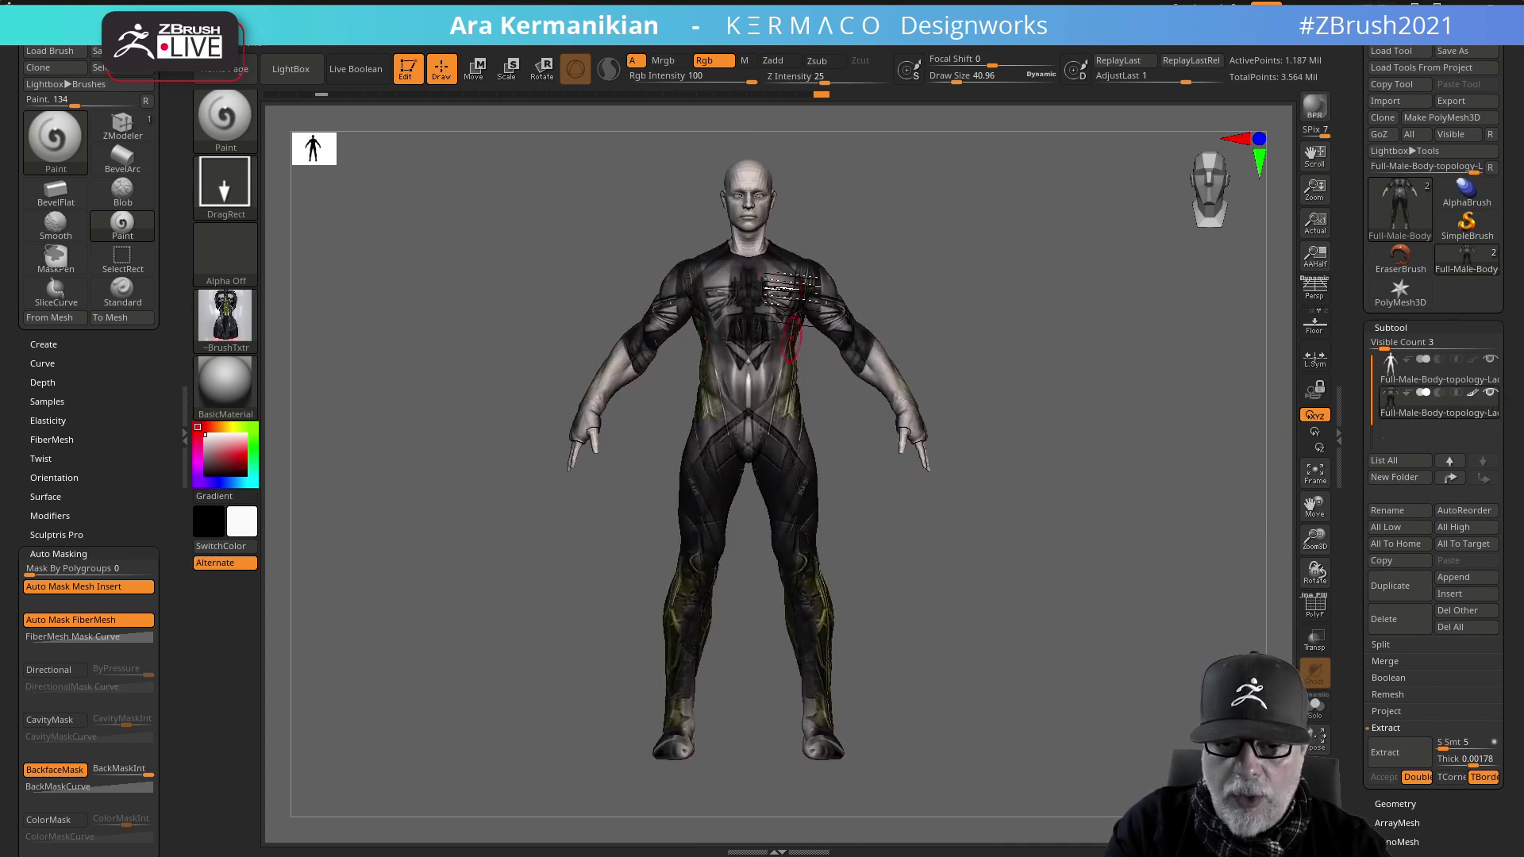